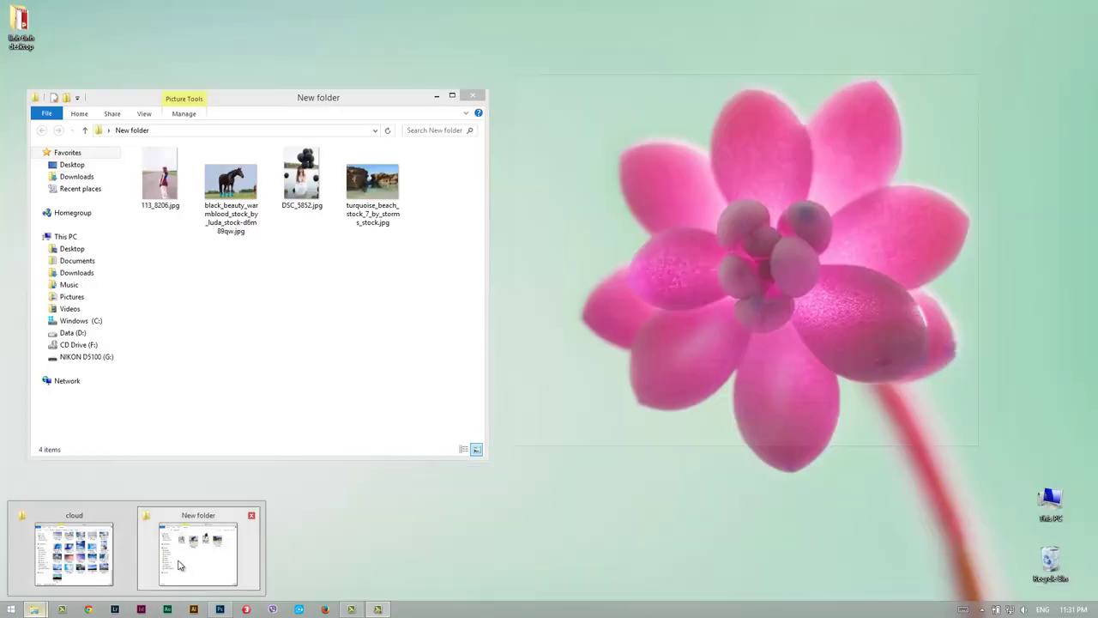
# Drag all four JPGs from the New folder onto the Photoshop workspace to open them.
pyautogui.click(180, 565)
pyautogui.moveTo(315, 100); pyautogui.dragTo(786, 97)
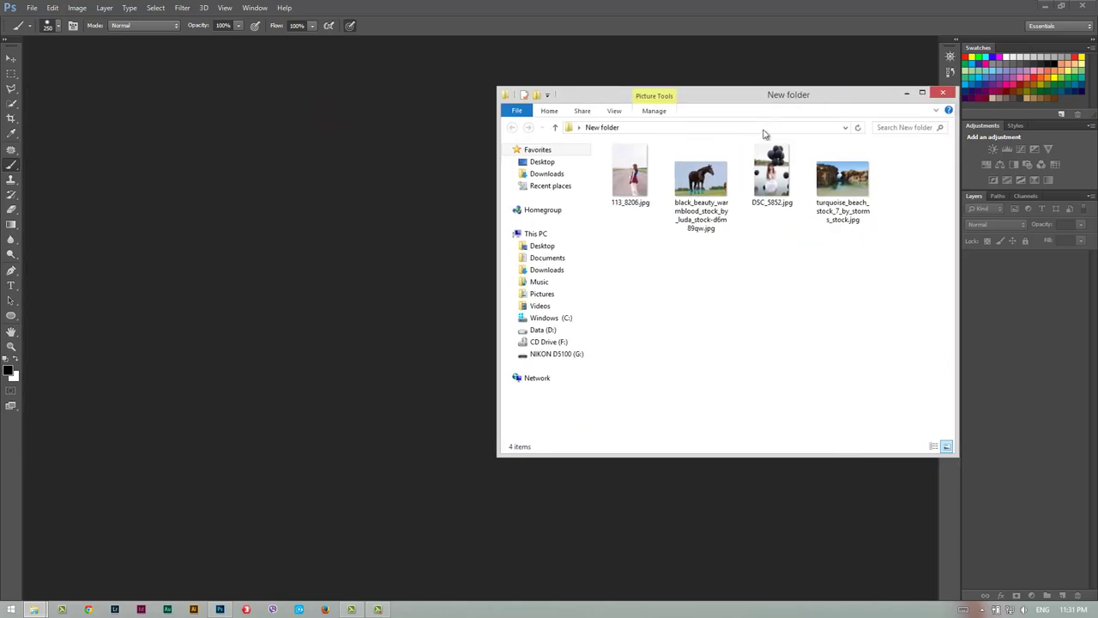
pyautogui.click(846, 196)
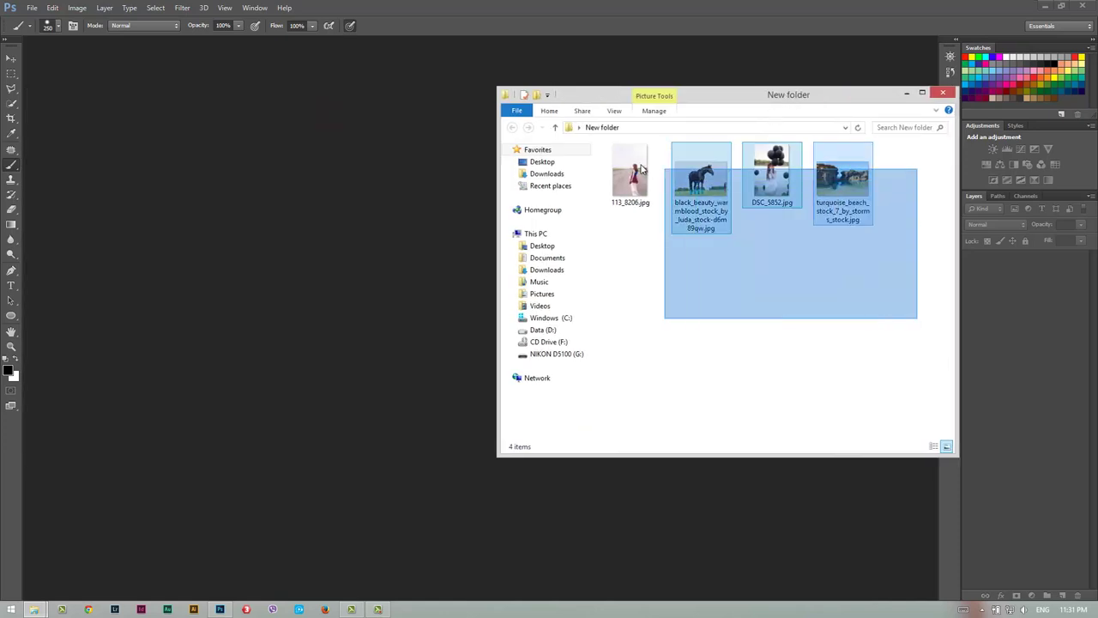
pyautogui.moveTo(913, 319); pyautogui.dragTo(605, 142)
pyautogui.moveTo(630, 176); pyautogui.dragTo(378, 302)
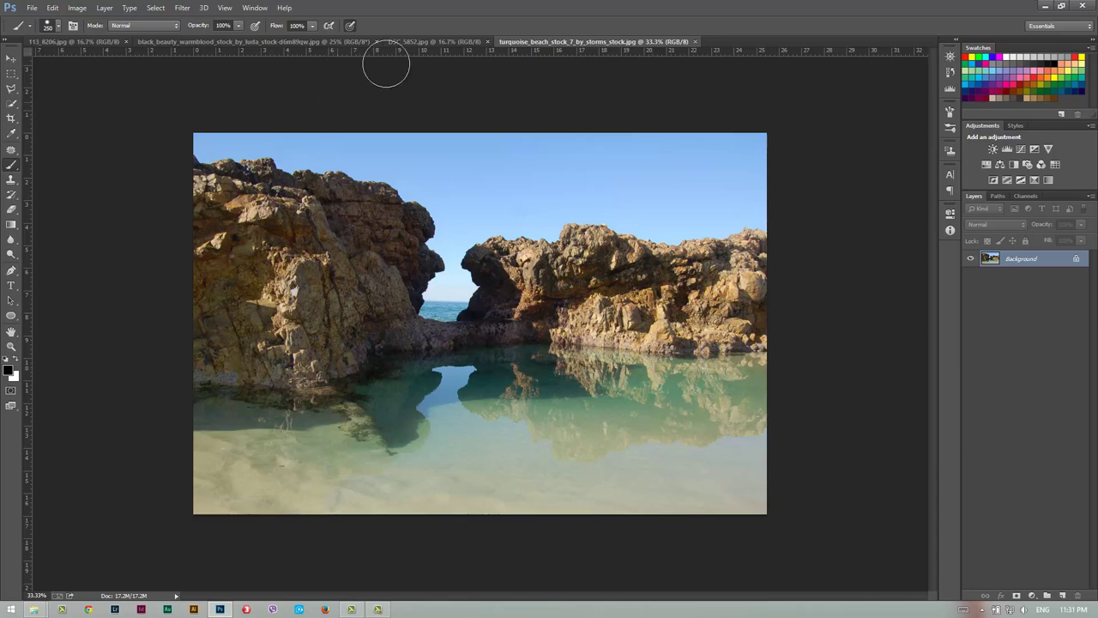
# Float the horse photo's document tab, then dock it back as the last tab.
pyautogui.click(388, 41)
pyautogui.click(151, 42)
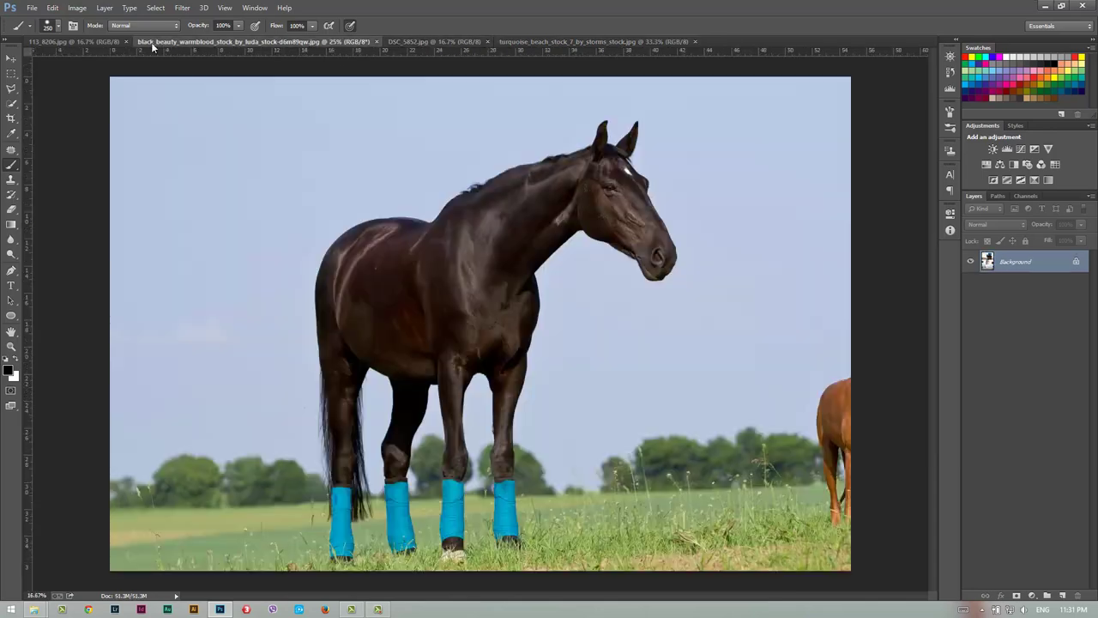
pyautogui.moveTo(206, 45)
pyautogui.mouseDown()
pyautogui.moveTo(751, 61)
pyautogui.moveTo(735, 41)
pyautogui.mouseUp()
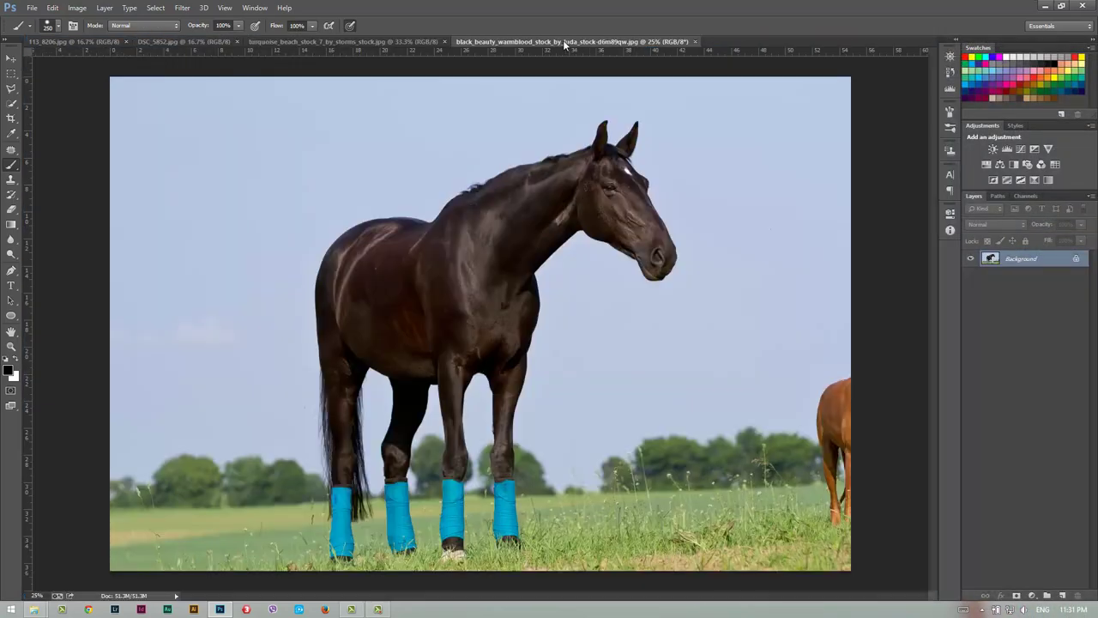
pyautogui.click(371, 41)
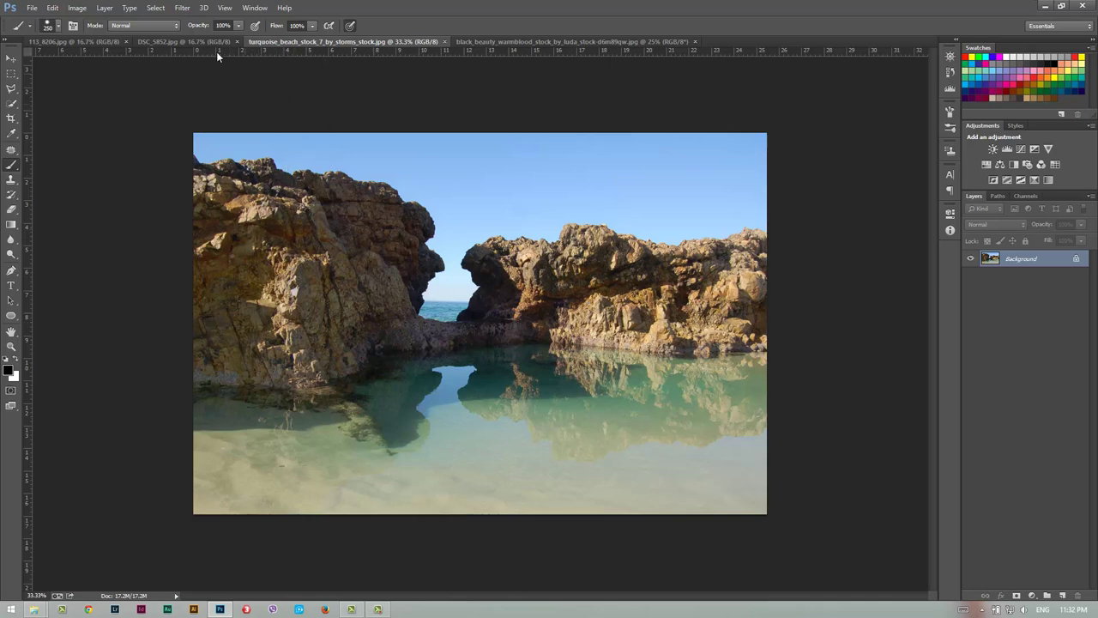
pyautogui.click(176, 41)
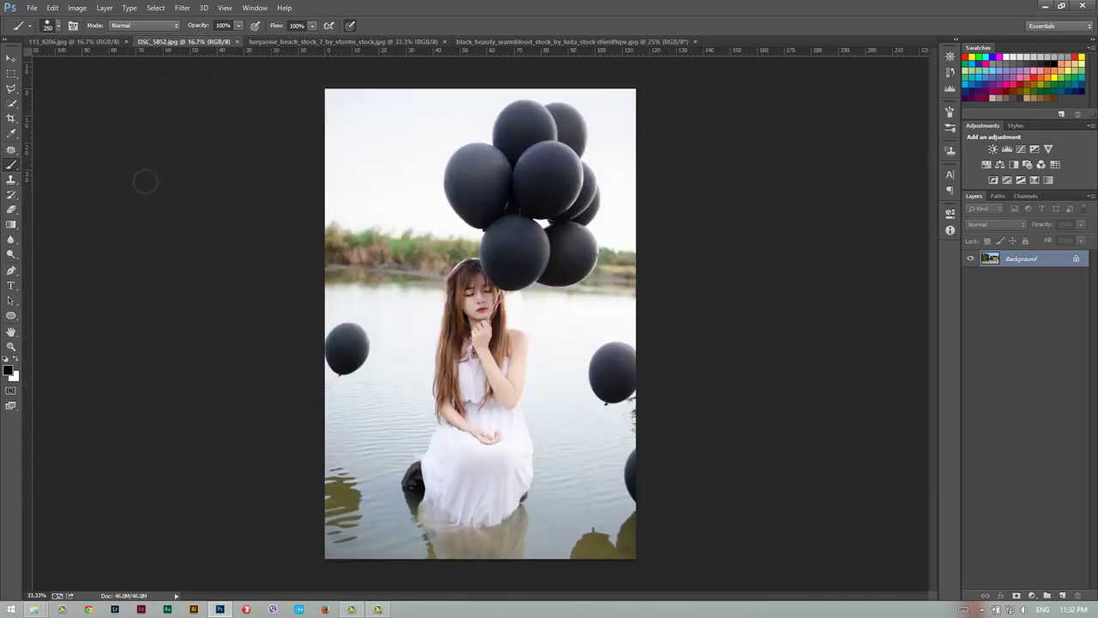
pyautogui.click(103, 42)
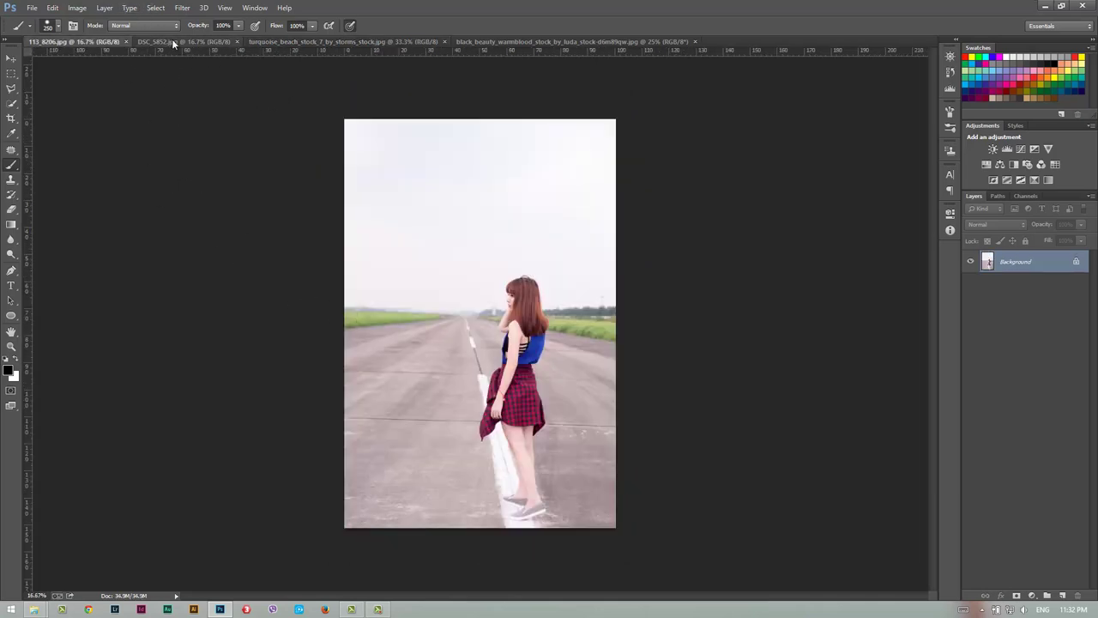
pyautogui.click(176, 41)
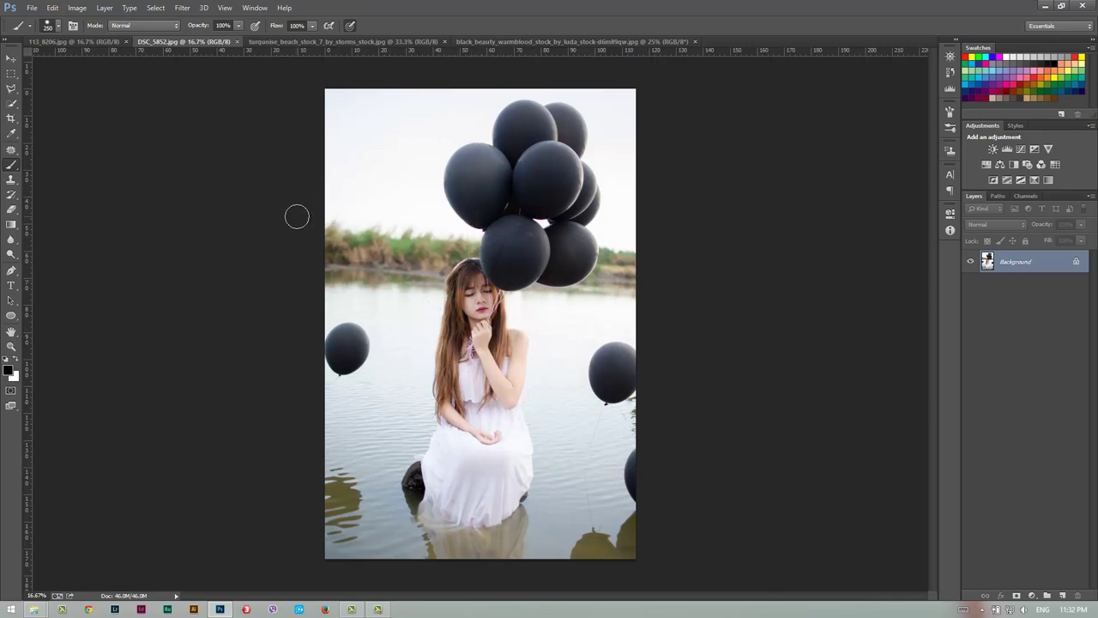
pyautogui.click(96, 43)
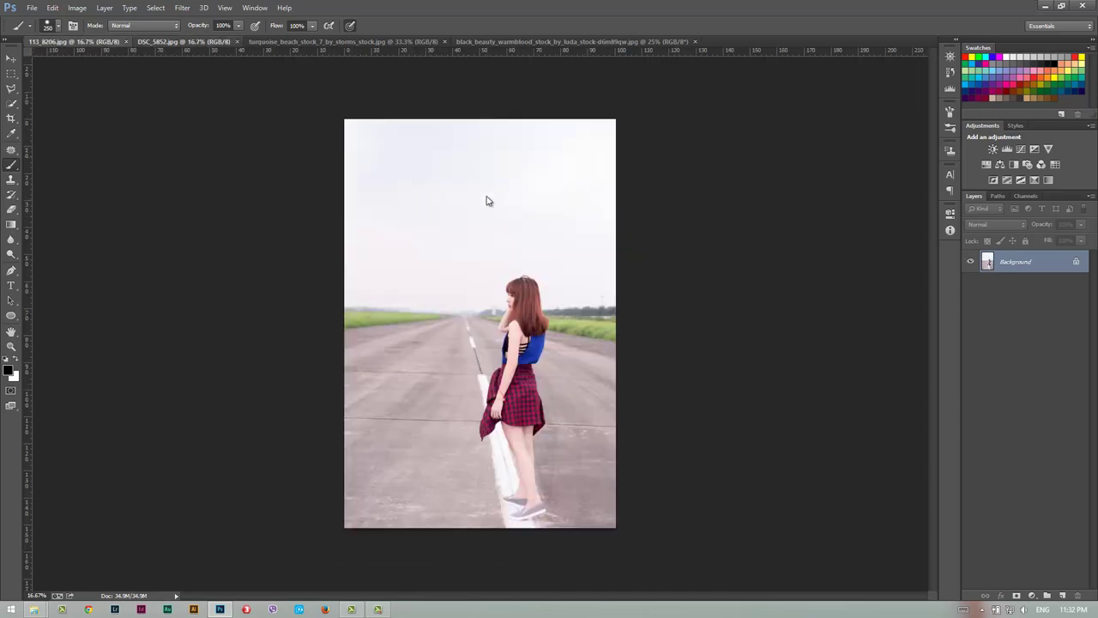
pyautogui.hotkey('ctrl', 'Tab')
pyautogui.click(91, 44)
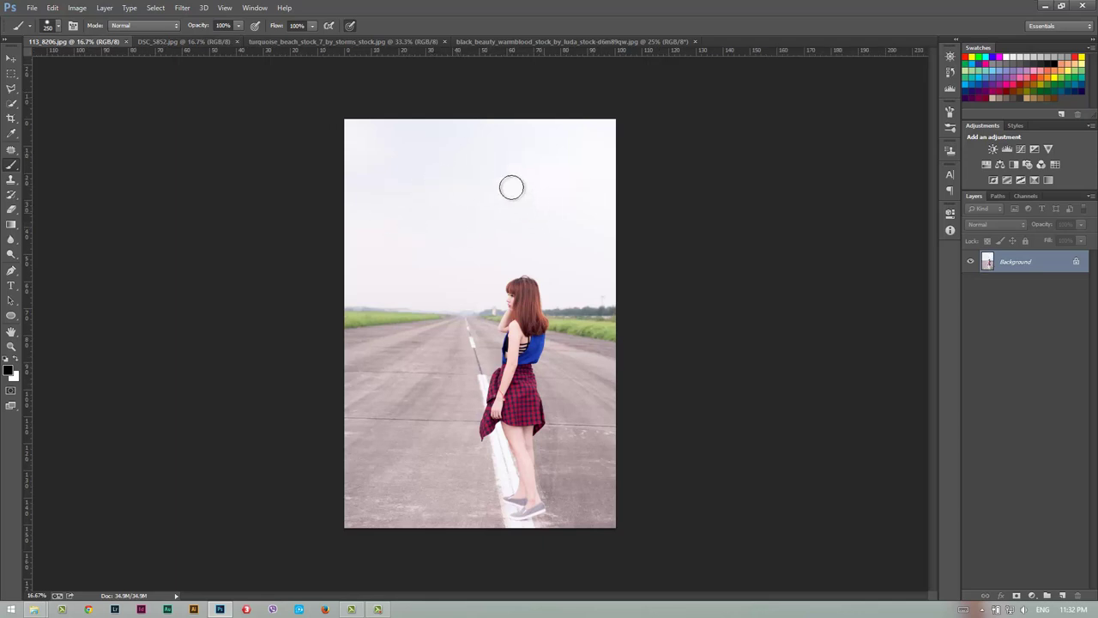
pyautogui.click(206, 44)
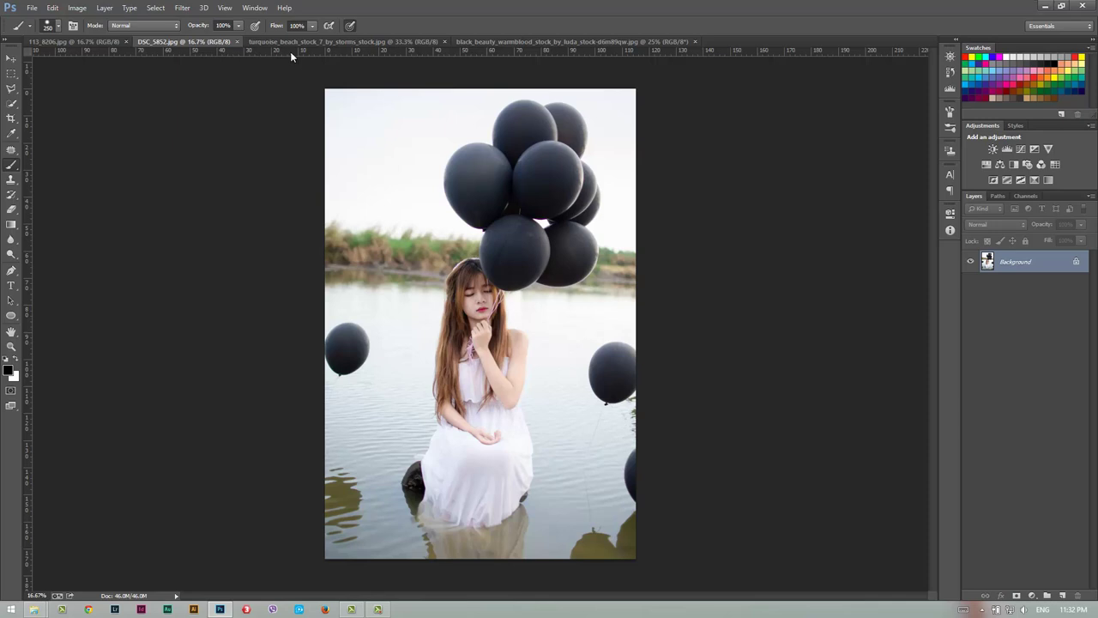
pyautogui.click(356, 43)
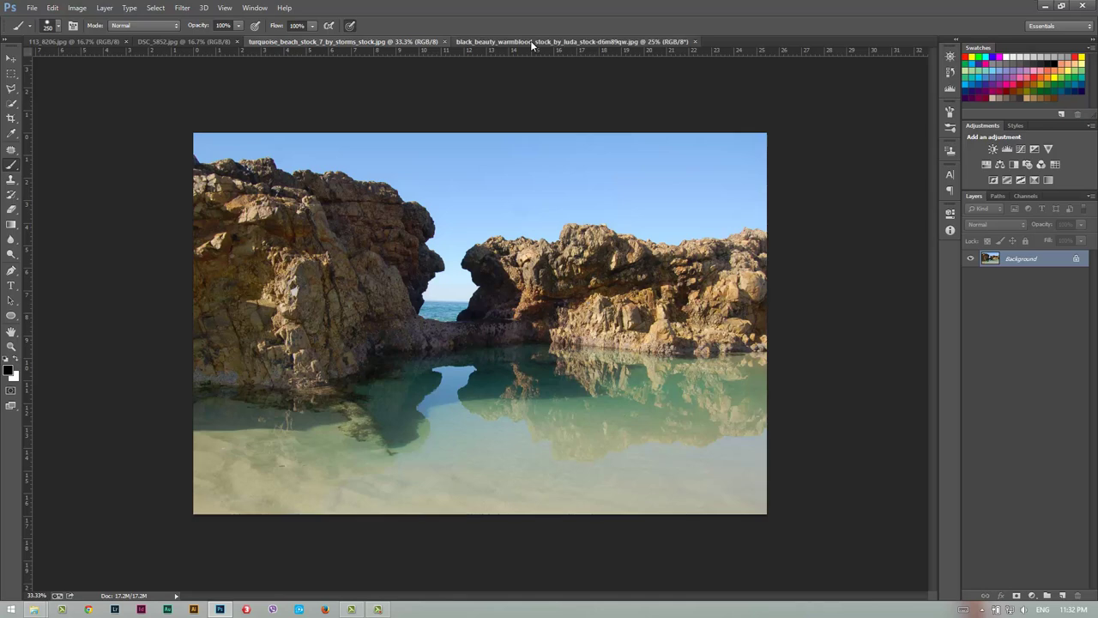
pyautogui.click(531, 40)
pyautogui.click(416, 42)
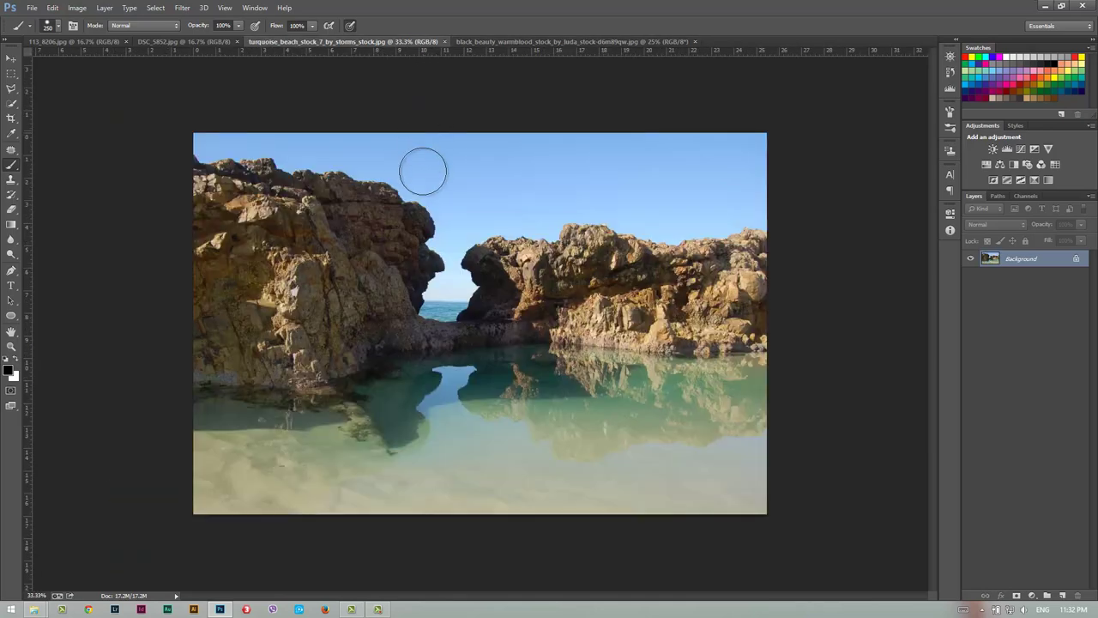
pyautogui.click(562, 40)
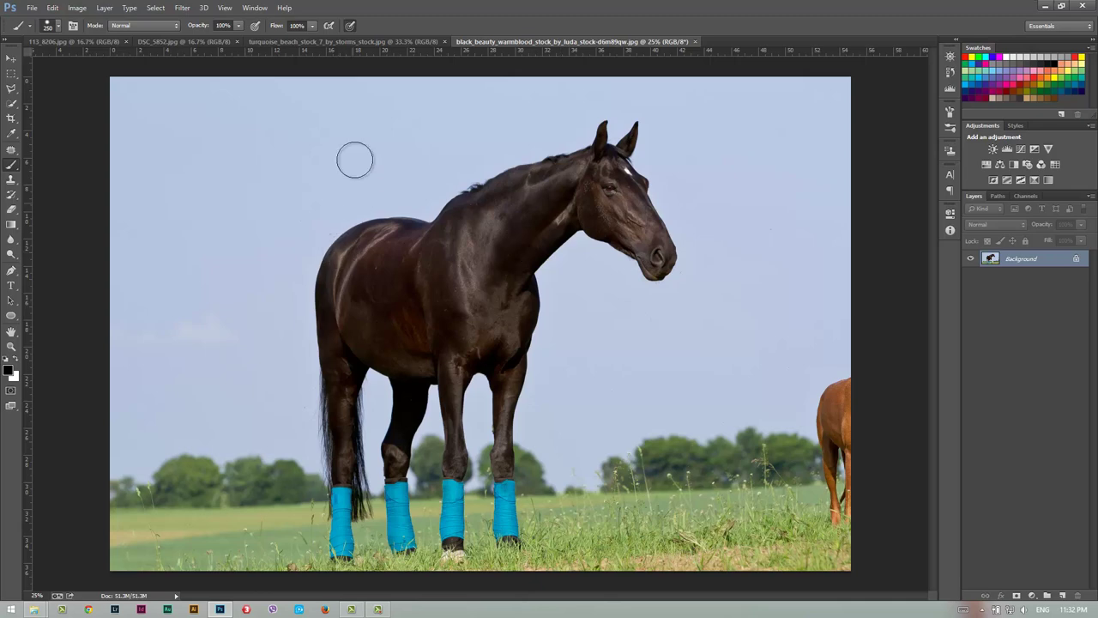
pyautogui.click(334, 41)
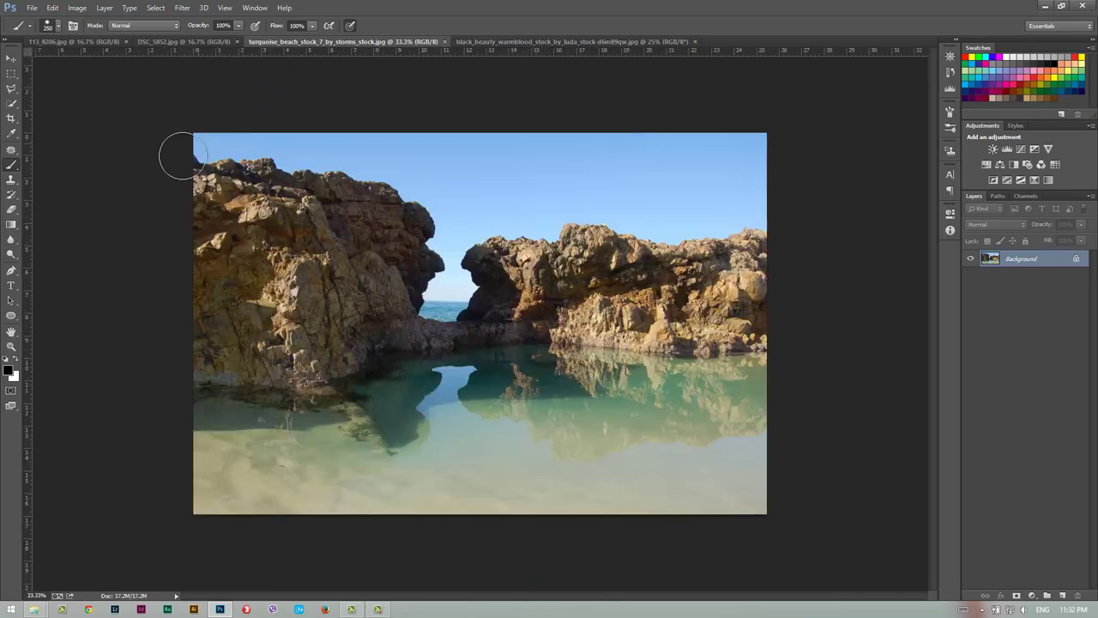
# Add Layer 1 above the beach photo's Background and set its blend mode to Overlay.
pyautogui.click(1063, 596)
pyautogui.click(994, 224)
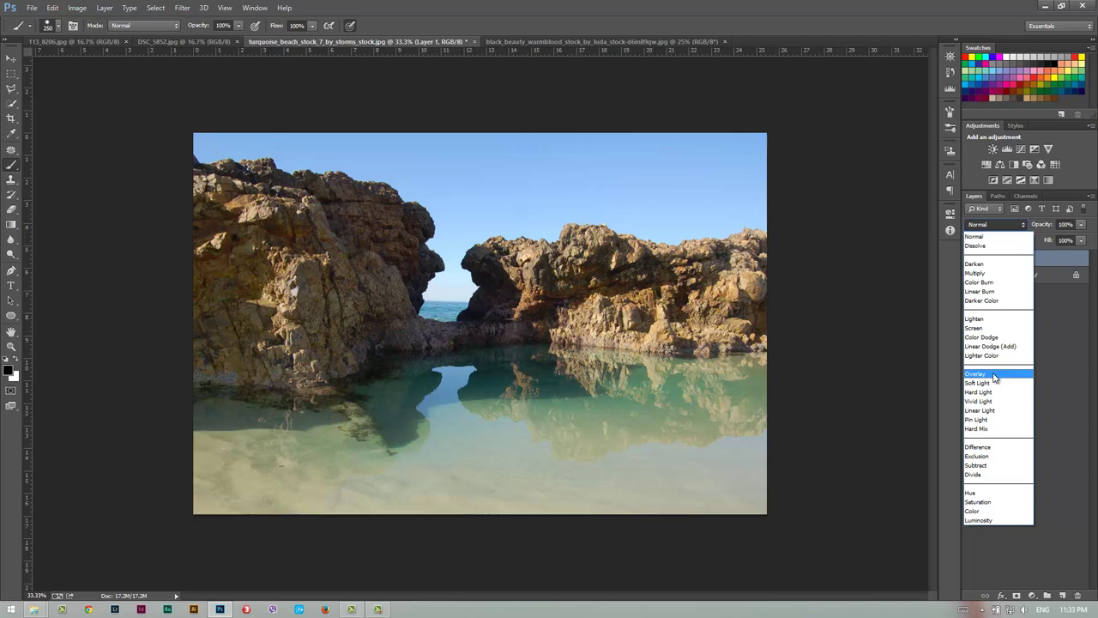
pyautogui.click(1072, 367)
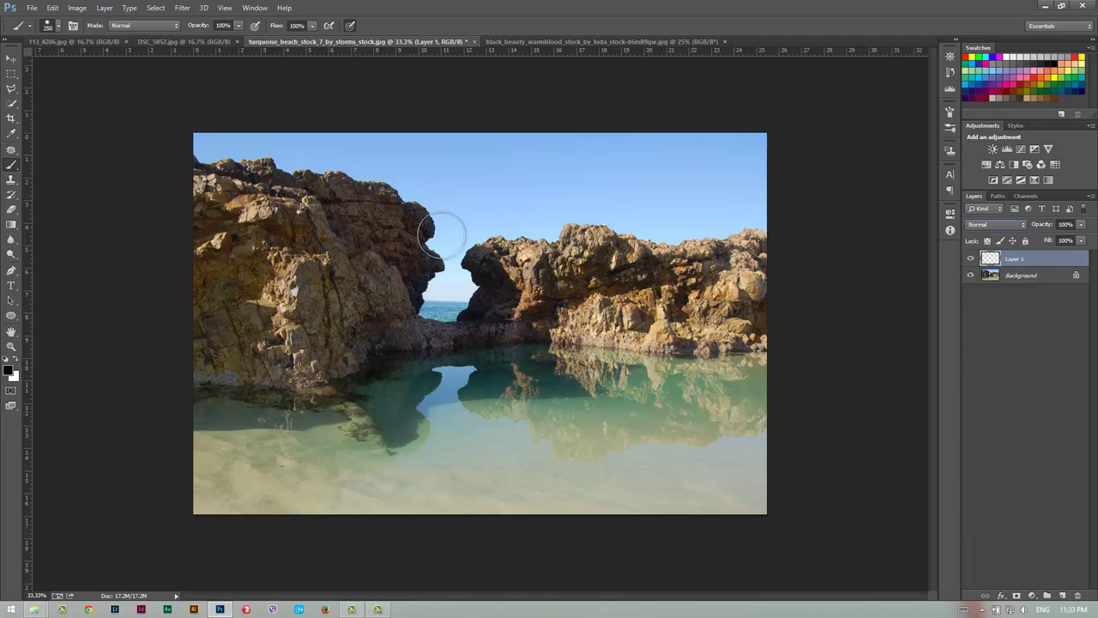
pyautogui.click(998, 225)
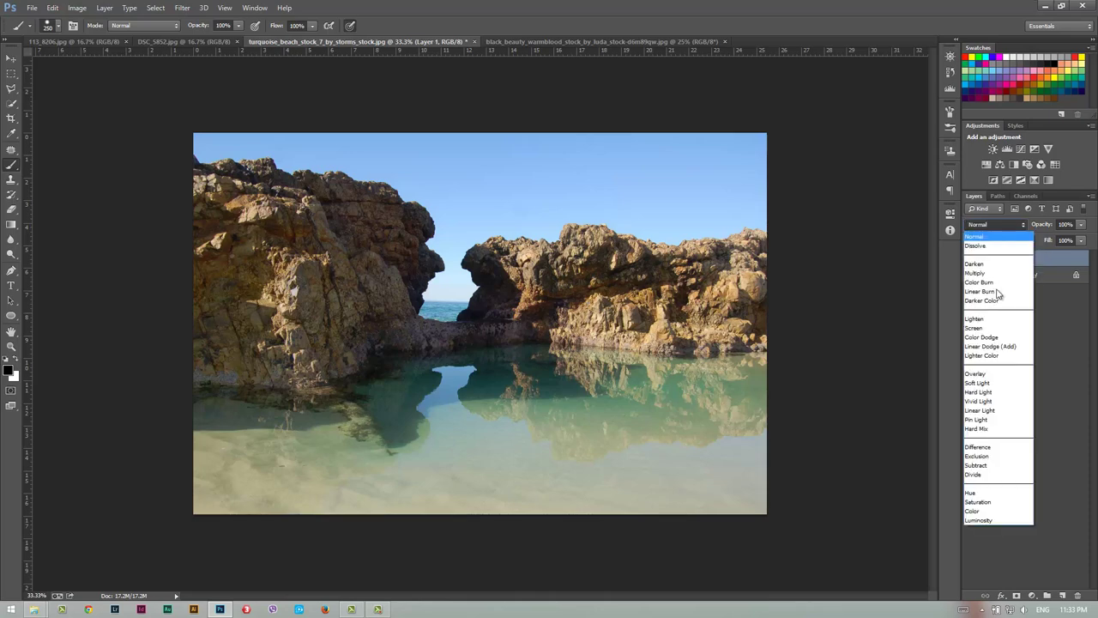
pyautogui.click(990, 375)
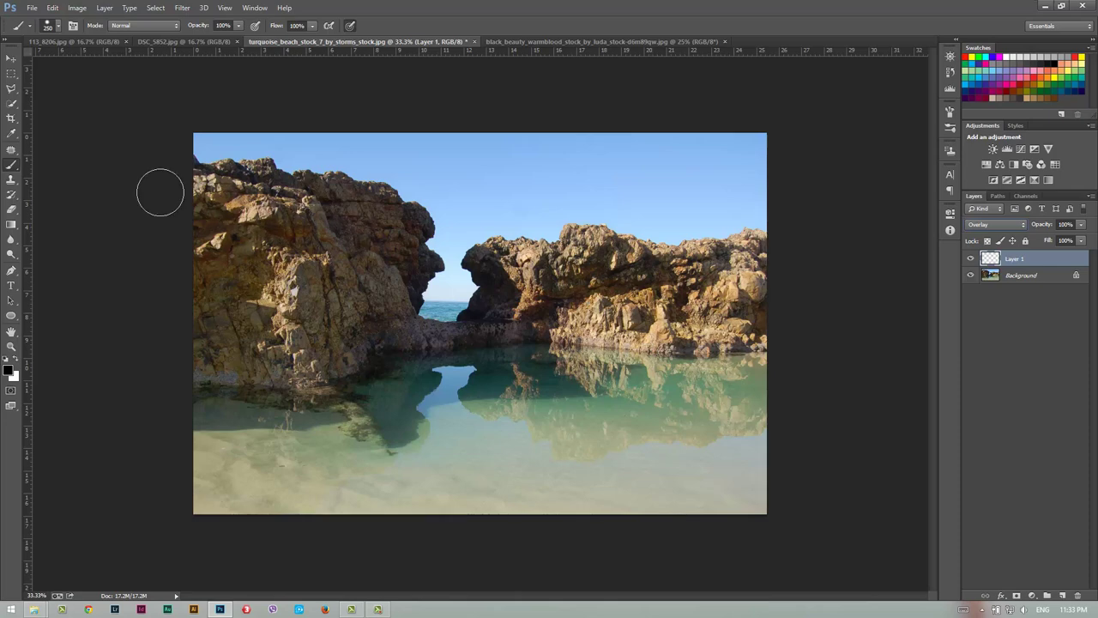
# With the Gradient tool active, replace the Overlay Layer 1 with a new empty layer.
pyautogui.click(13, 224)
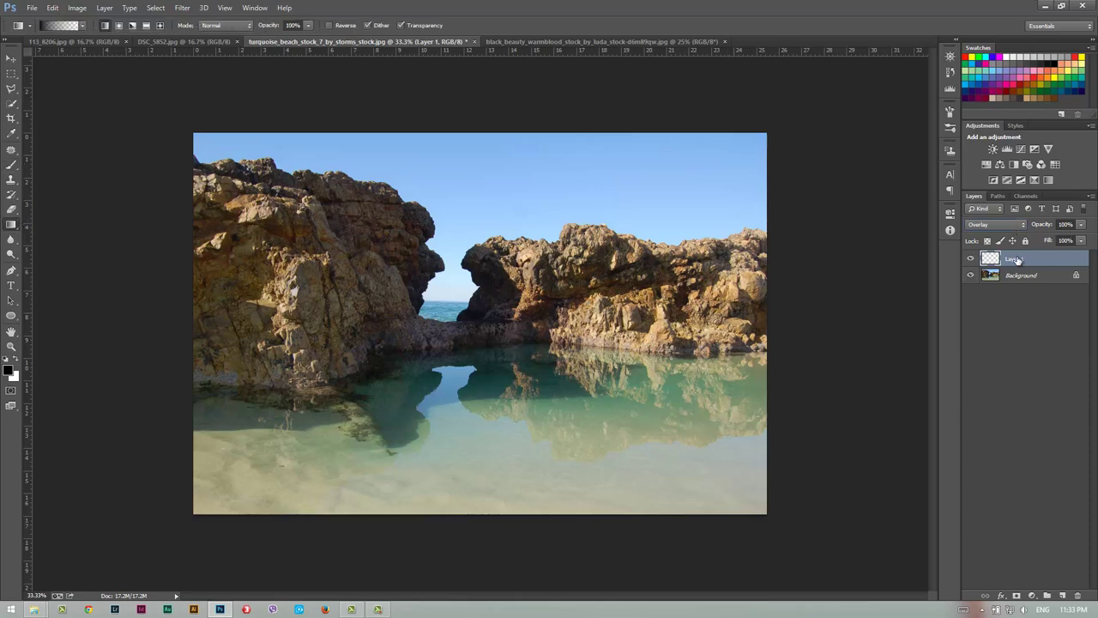
pyautogui.hotkey('ctrl', 'e')
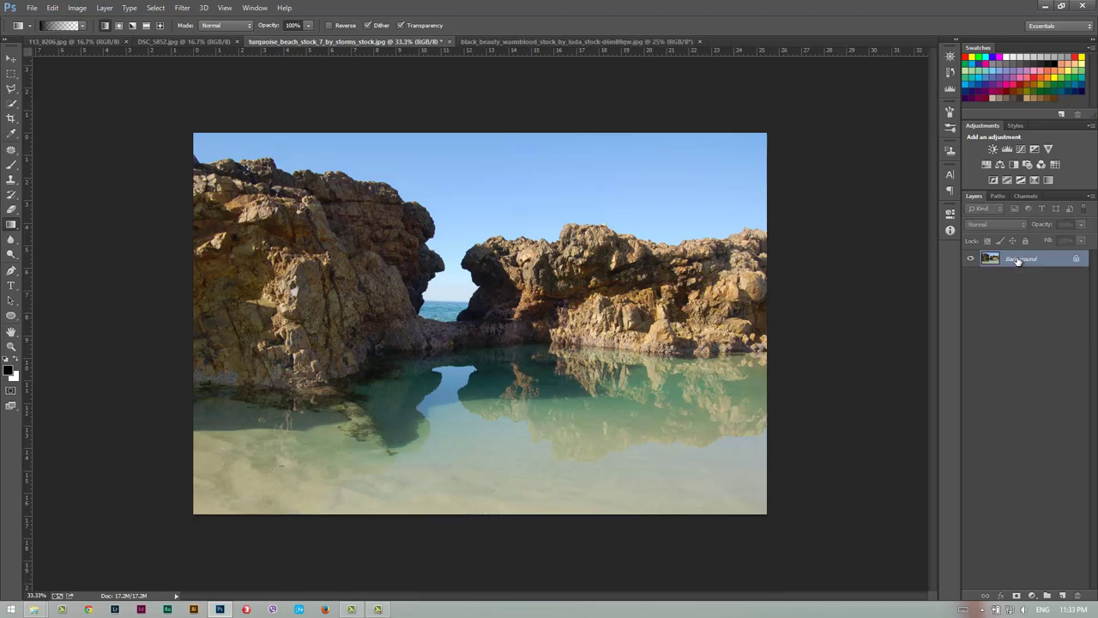
pyautogui.click(1064, 595)
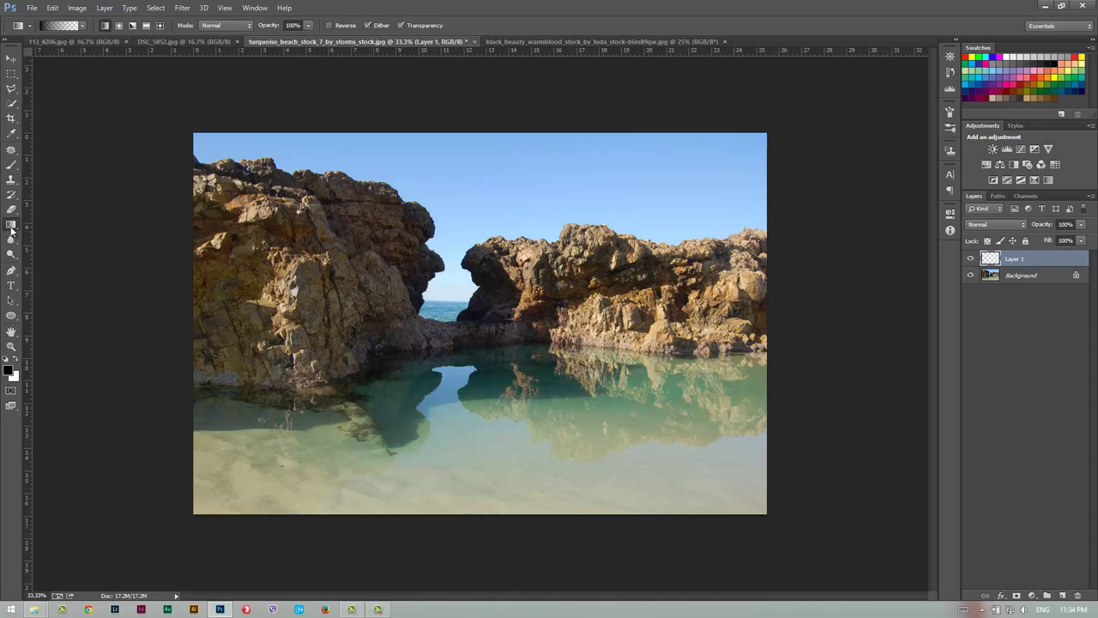
# Set the gradient to Foreground to Transparent in the Gradient Editor.
pyautogui.click(61, 26)
pyautogui.press('Return')
pyautogui.click(62, 25)
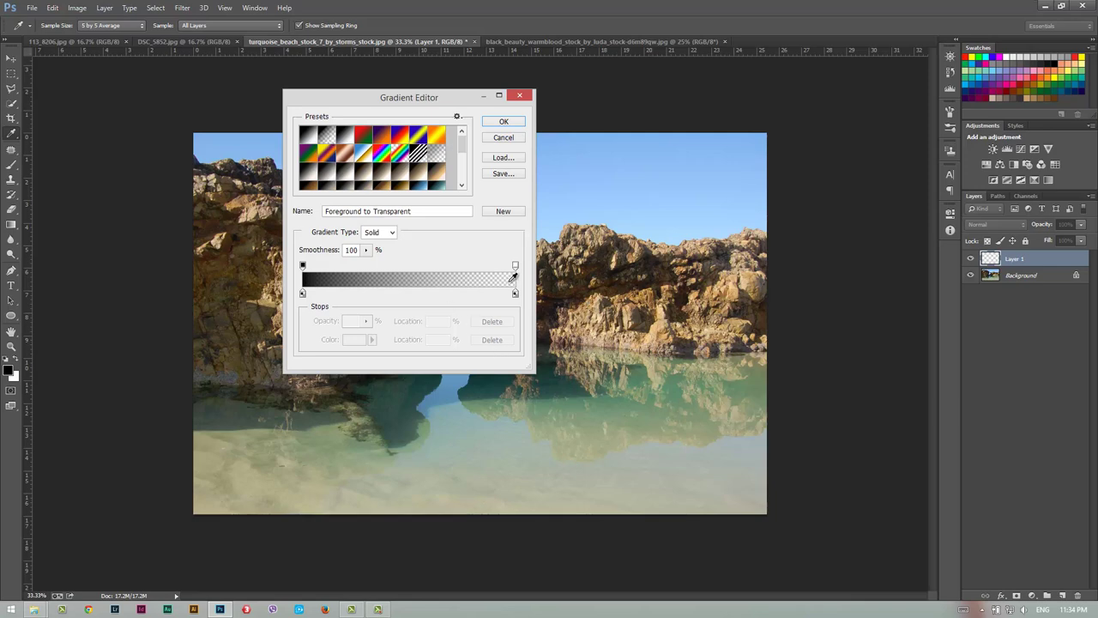
pyautogui.moveTo(450, 99); pyautogui.dragTo(843, 95)
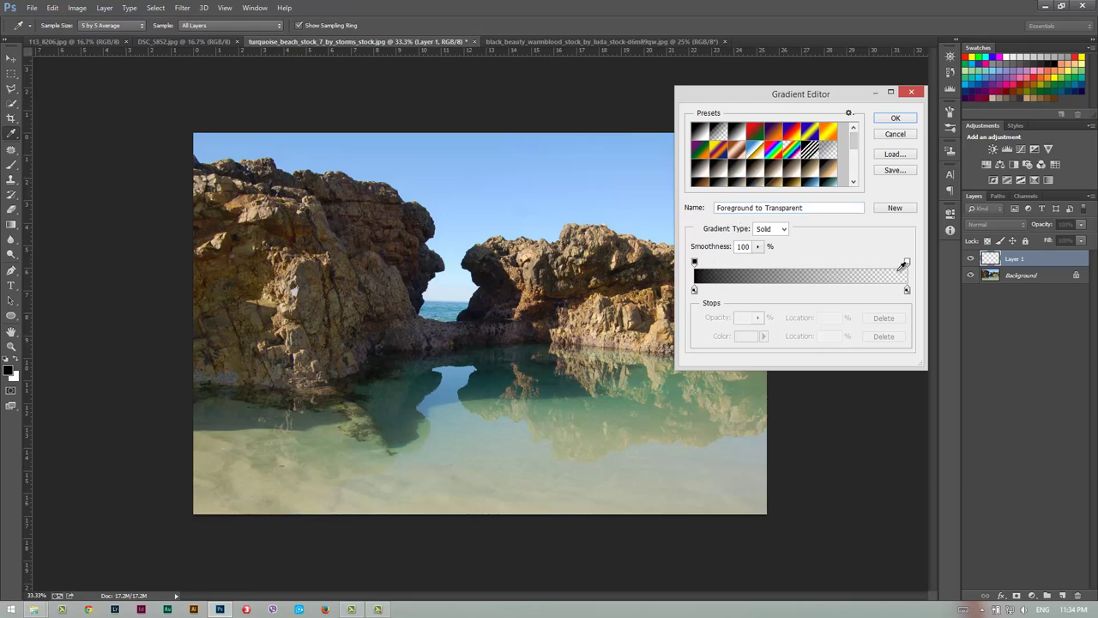
pyautogui.click(895, 135)
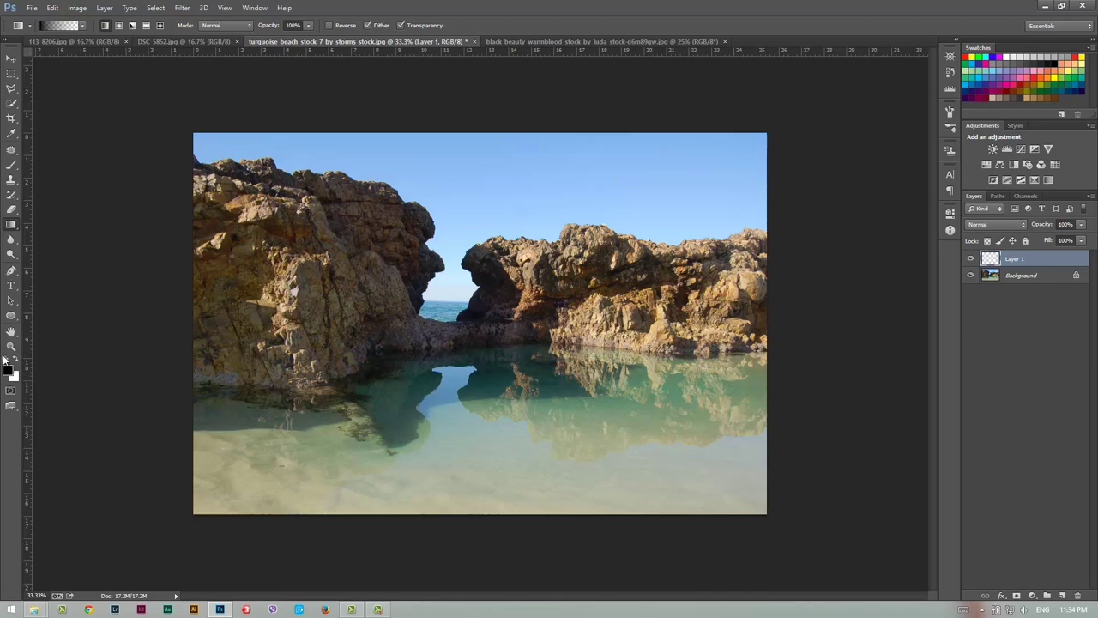
pyautogui.click(16, 360)
pyautogui.click(62, 26)
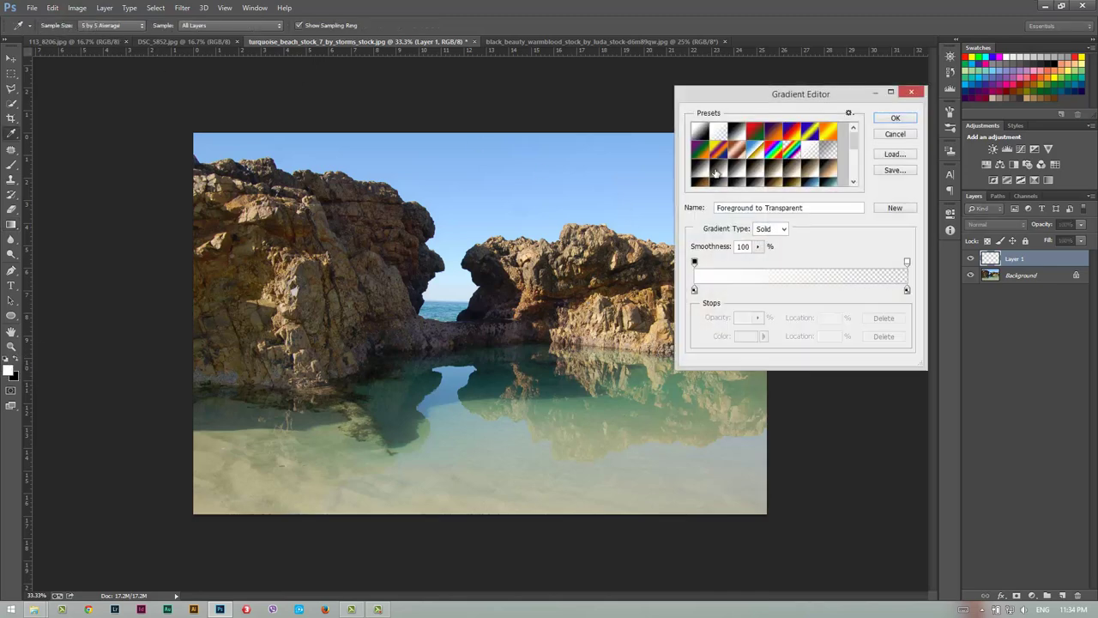
pyautogui.click(896, 134)
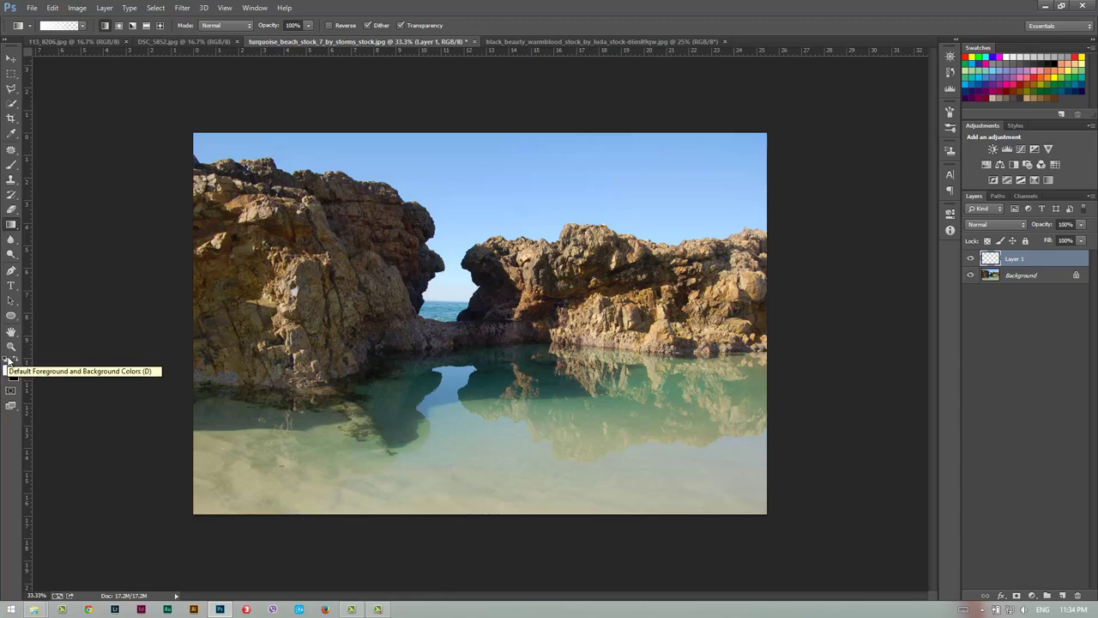
pyautogui.click(6, 363)
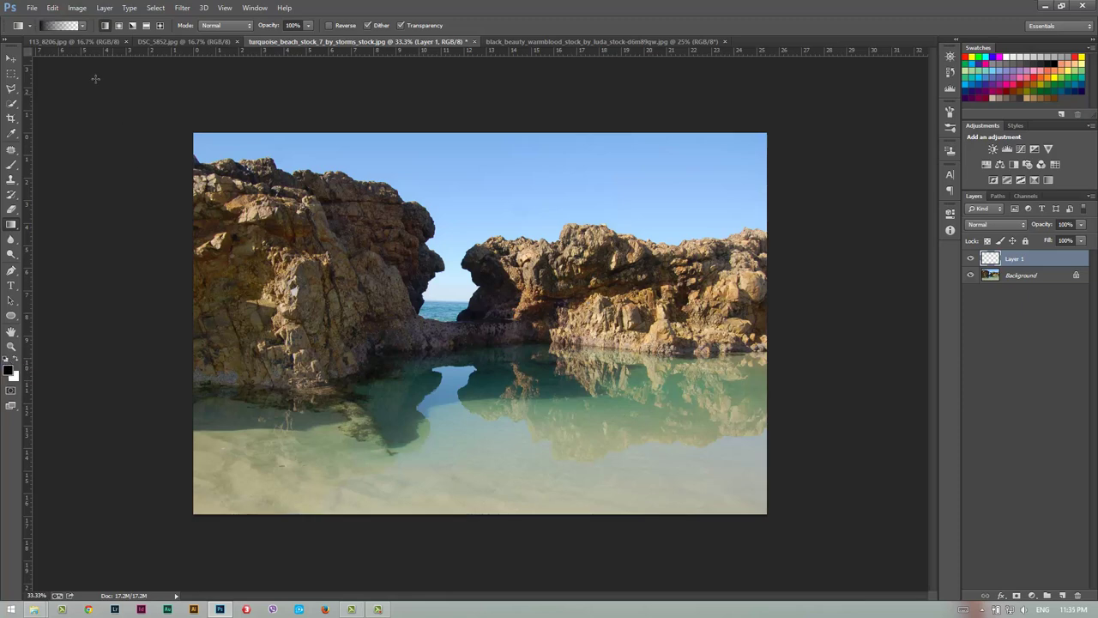
pyautogui.click(70, 28)
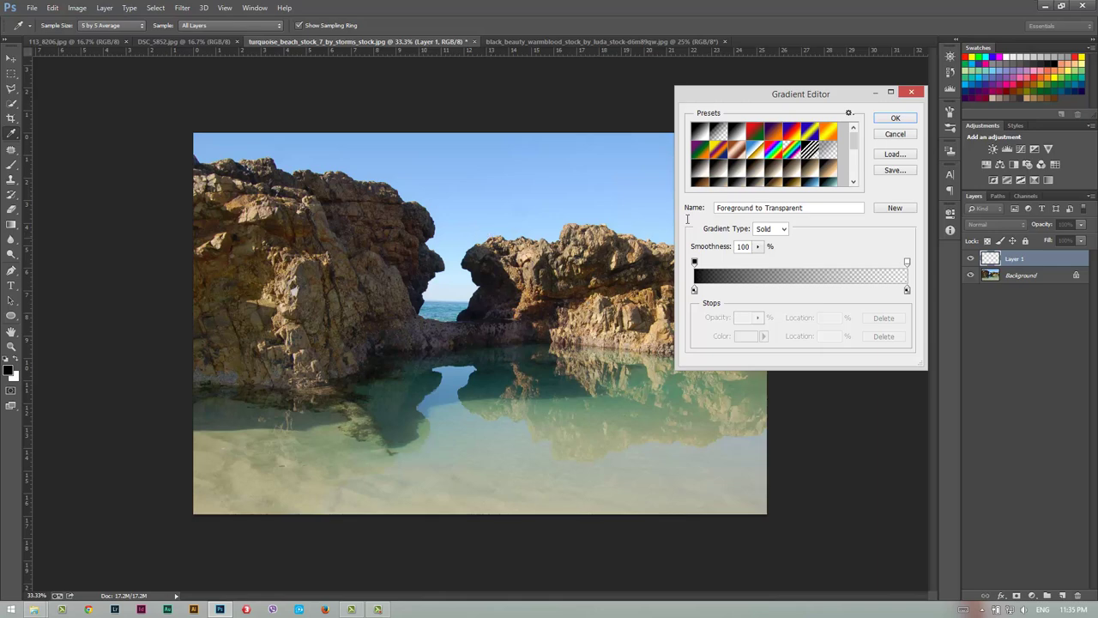
pyautogui.click(705, 137)
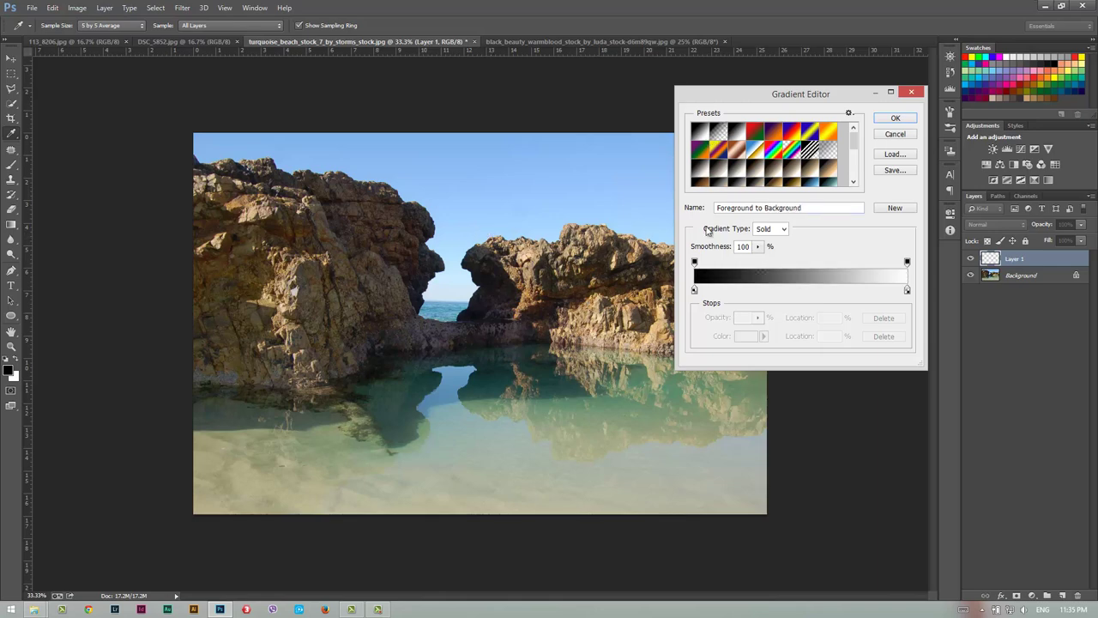
pyautogui.click(722, 138)
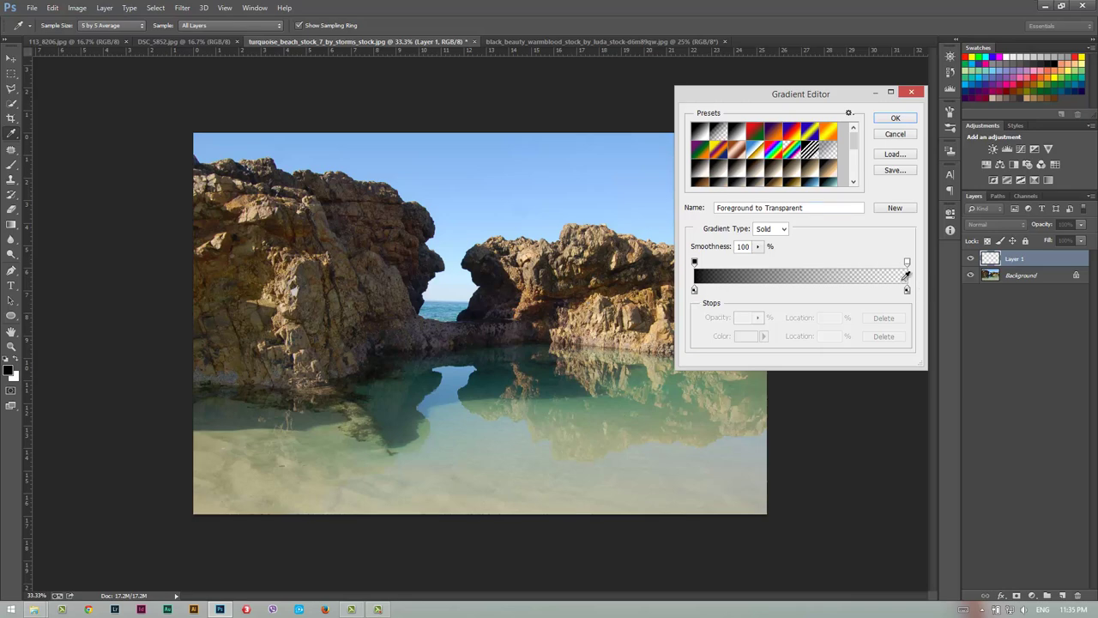
pyautogui.click(896, 119)
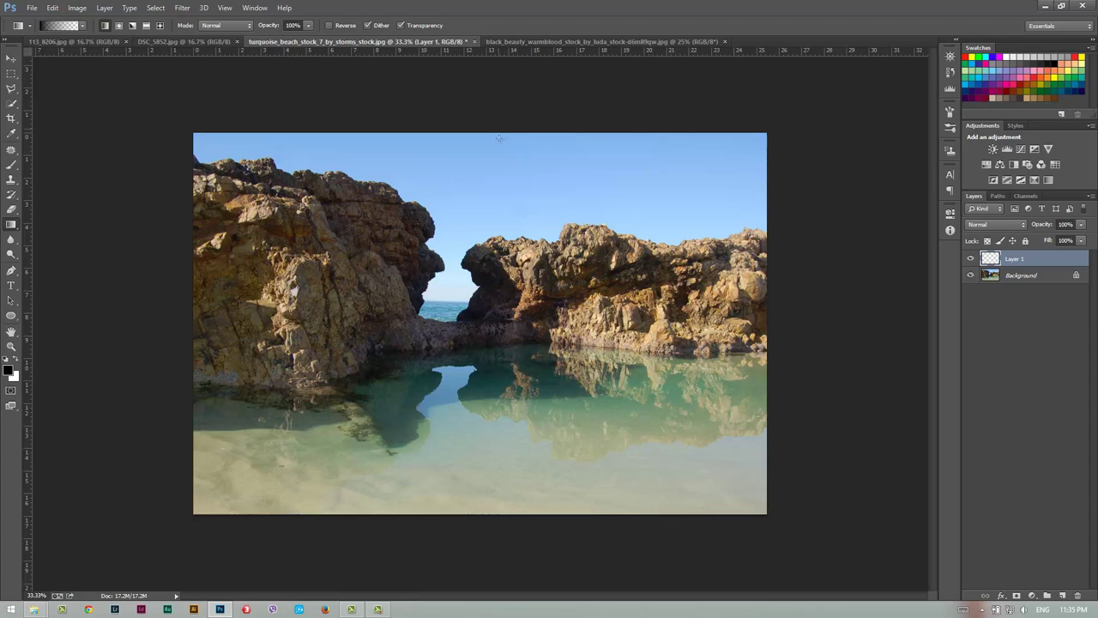
# Draw a dark gradient down from the top, then set Layer 1 to Overlay at 78% opacity.
pyautogui.moveTo(498, 138); pyautogui.dragTo(513, 288)
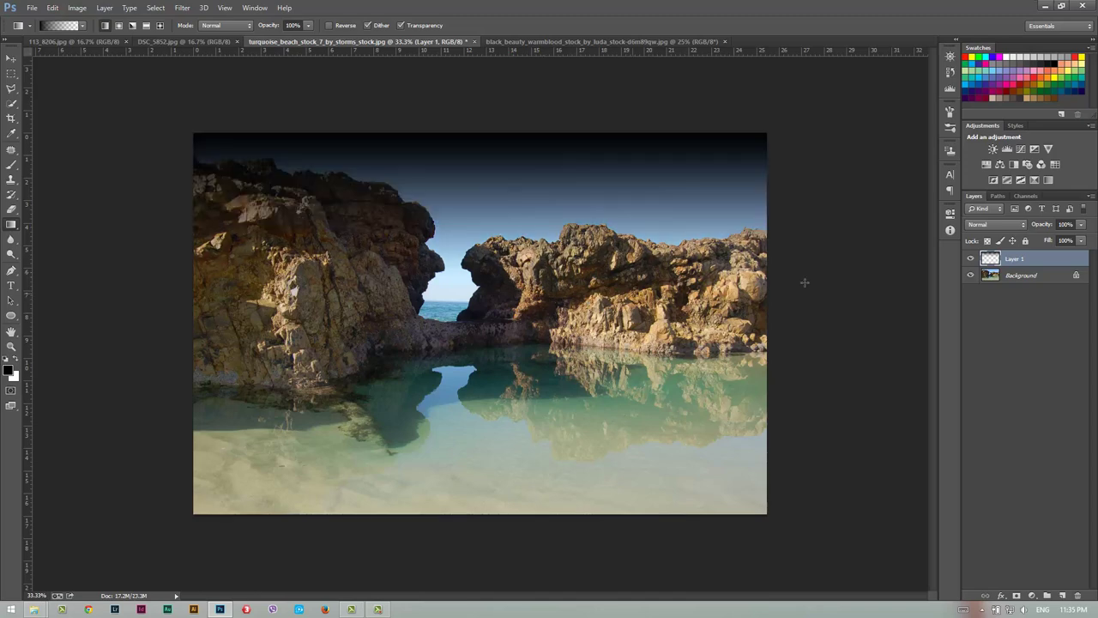
pyautogui.click(994, 223)
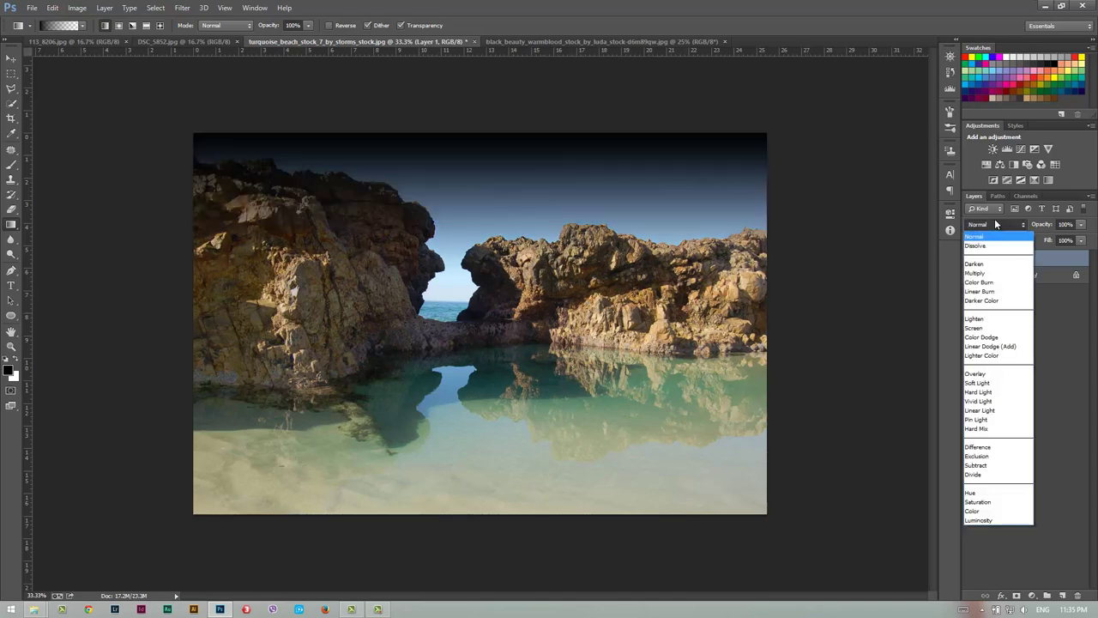
pyautogui.click(987, 373)
pyautogui.click(970, 259)
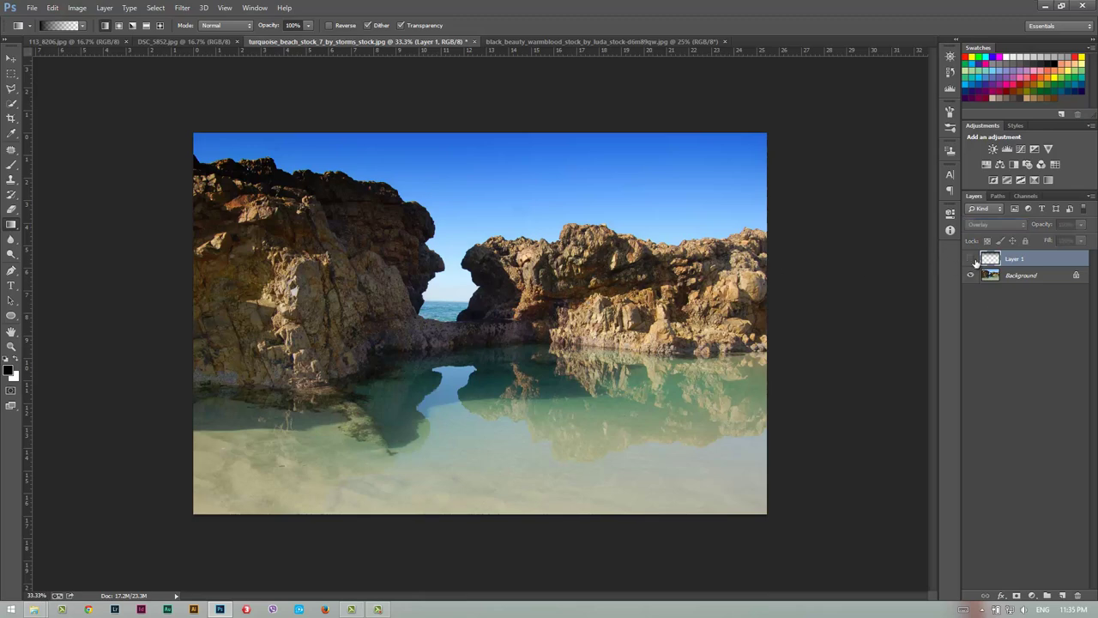
pyautogui.click(972, 259)
pyautogui.click(971, 259)
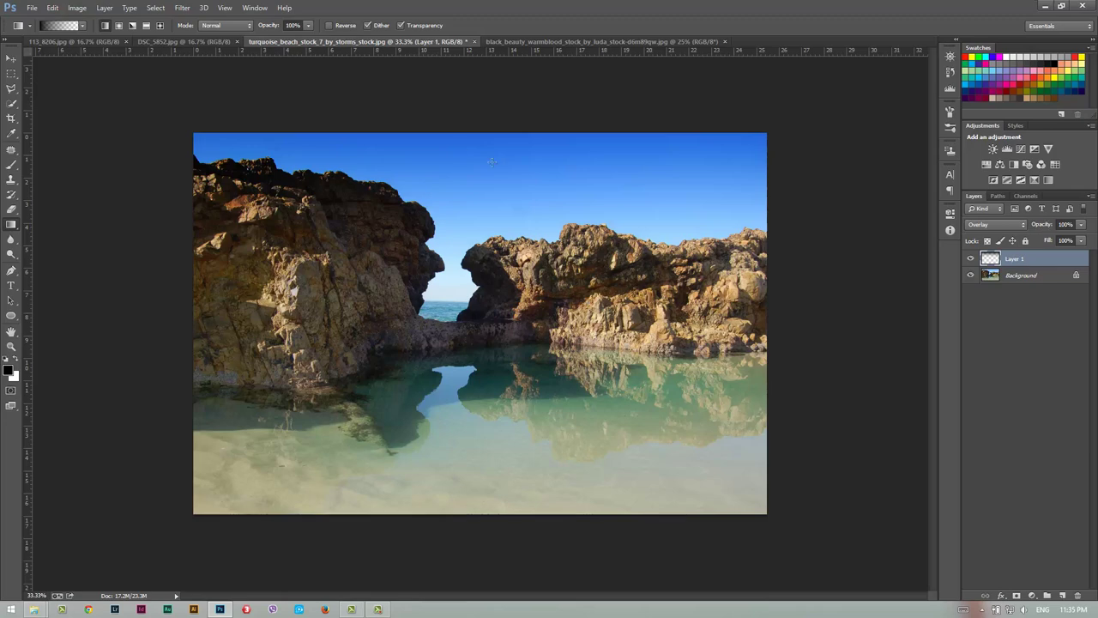
pyautogui.moveTo(1039, 226); pyautogui.dragTo(1034, 231)
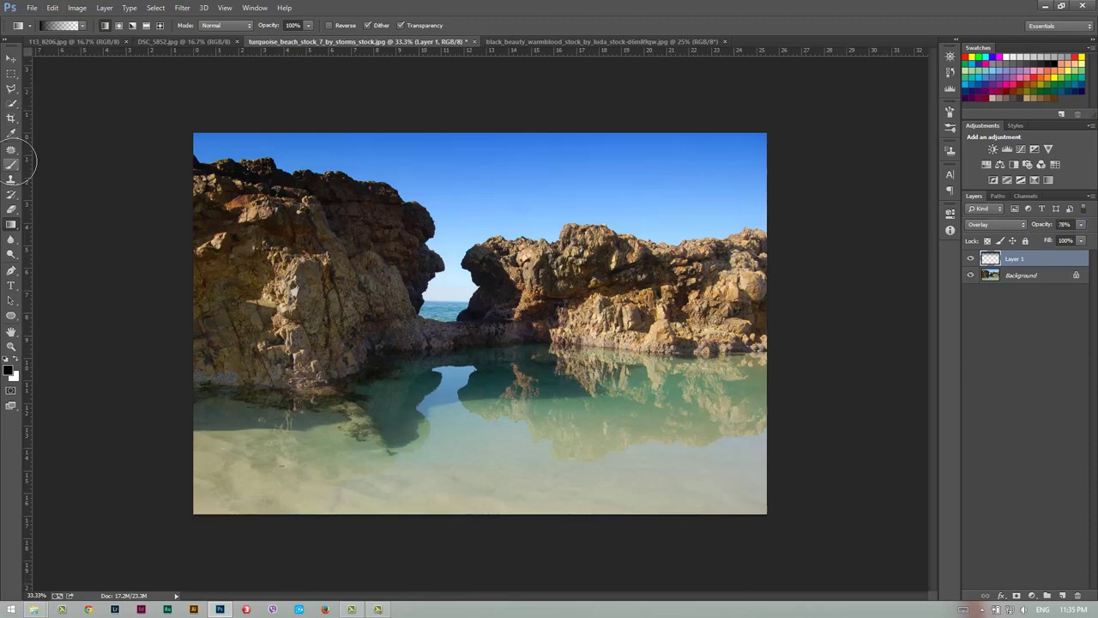
pyautogui.click(11, 164)
# Shrink the brush to 60 and set the foreground colour to red dd0101.
pyautogui.press('[')
pyautogui.press('[')
pyautogui.press('[')
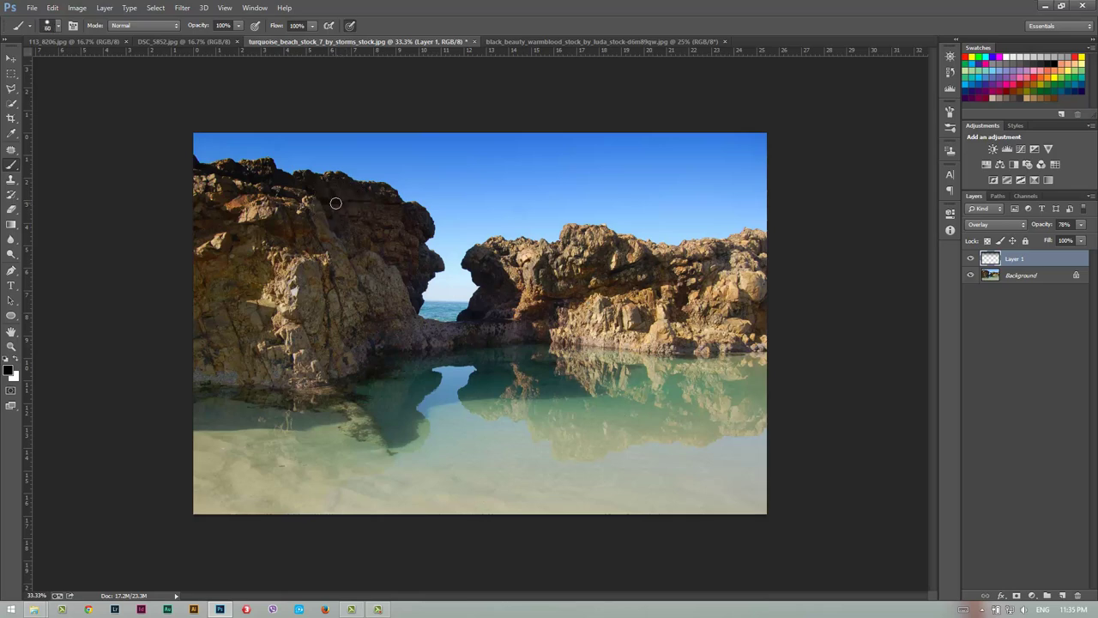
pyautogui.click(8, 369)
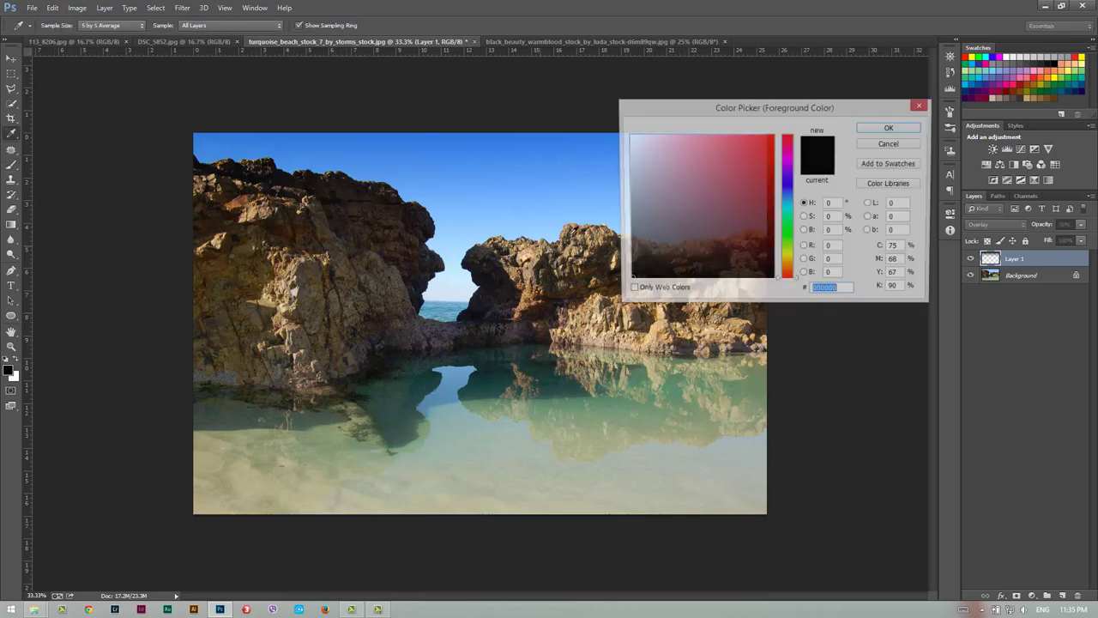
pyautogui.click(768, 155)
pyautogui.click(883, 131)
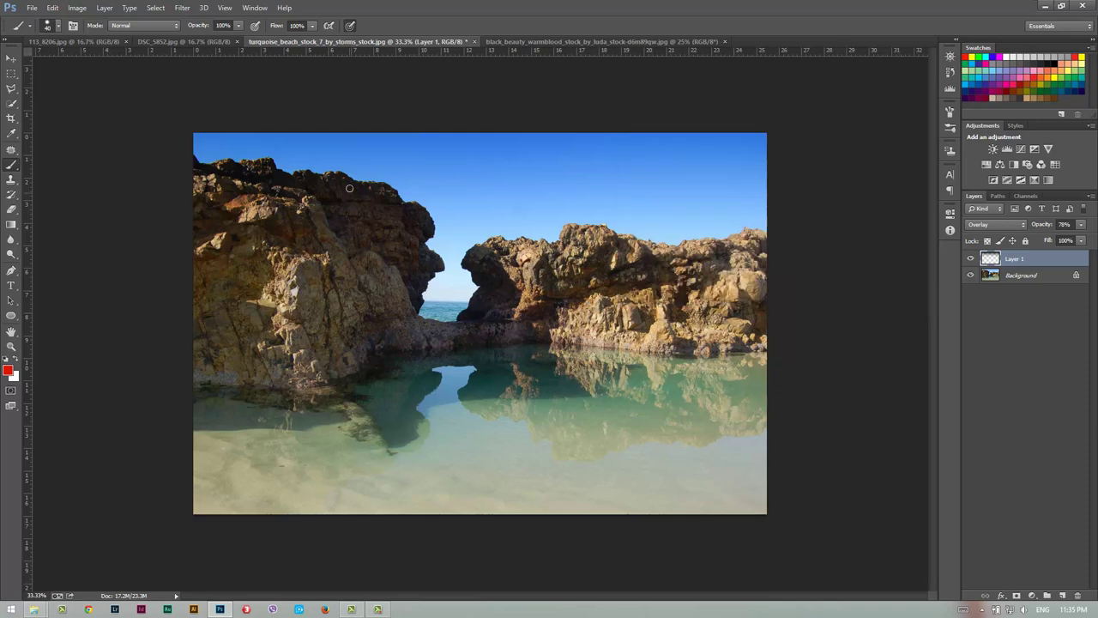
# Paint a trial red stroke around the left rock top, compare it, then undo it.
pyautogui.moveTo(200, 178); pyautogui.dragTo(204, 184)
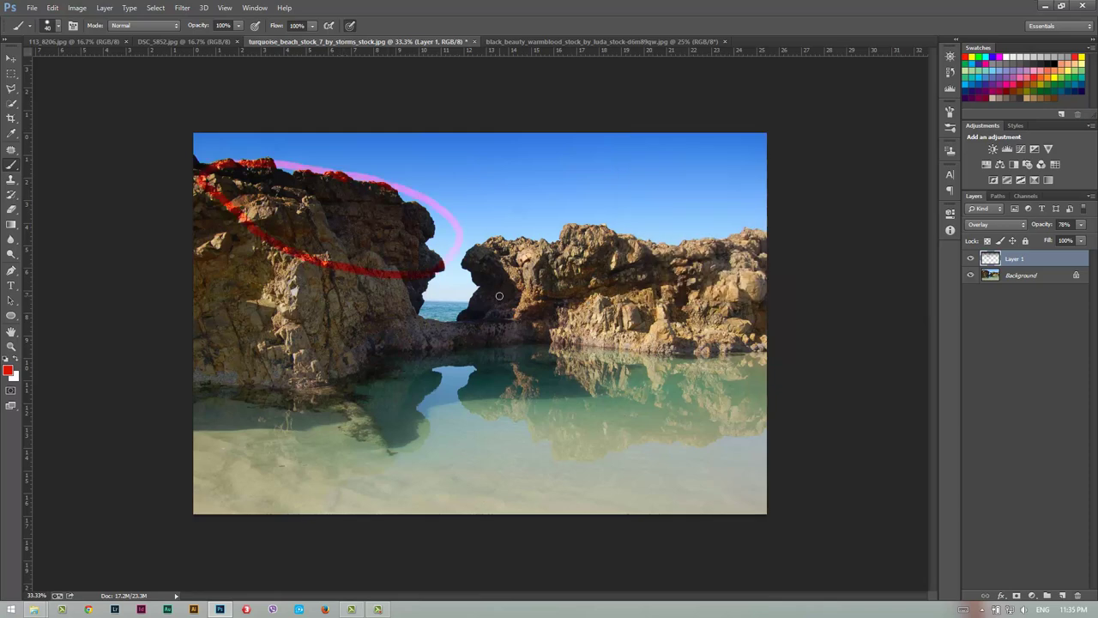
pyautogui.click(971, 259)
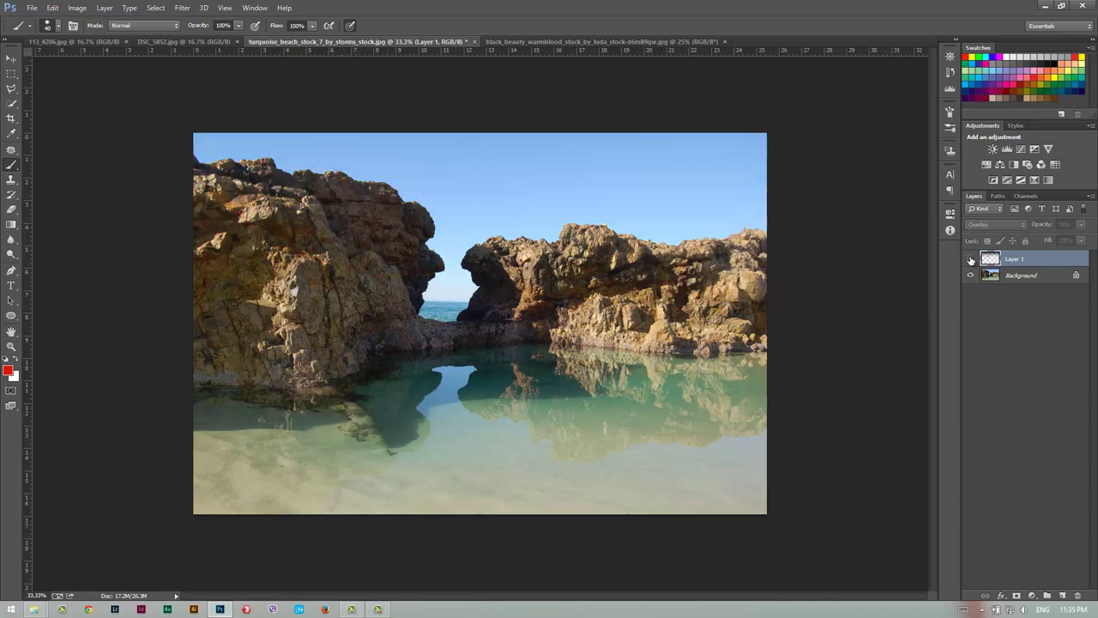
pyautogui.click(971, 259)
pyautogui.click(971, 259)
pyautogui.hotkey('ctrl', 'z')
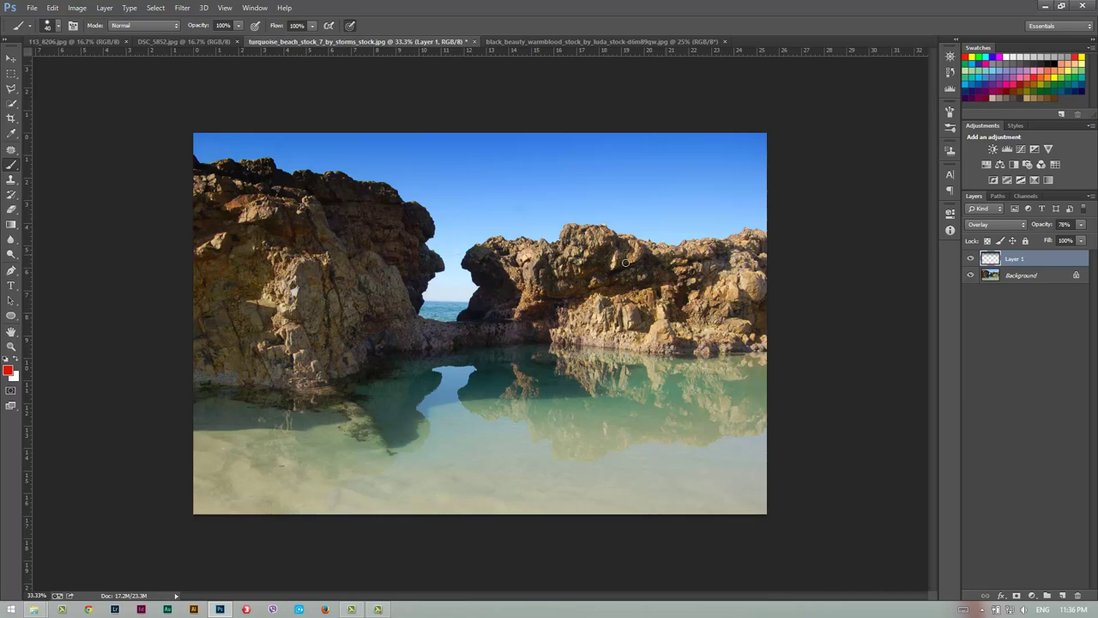
pyautogui.click(11, 103)
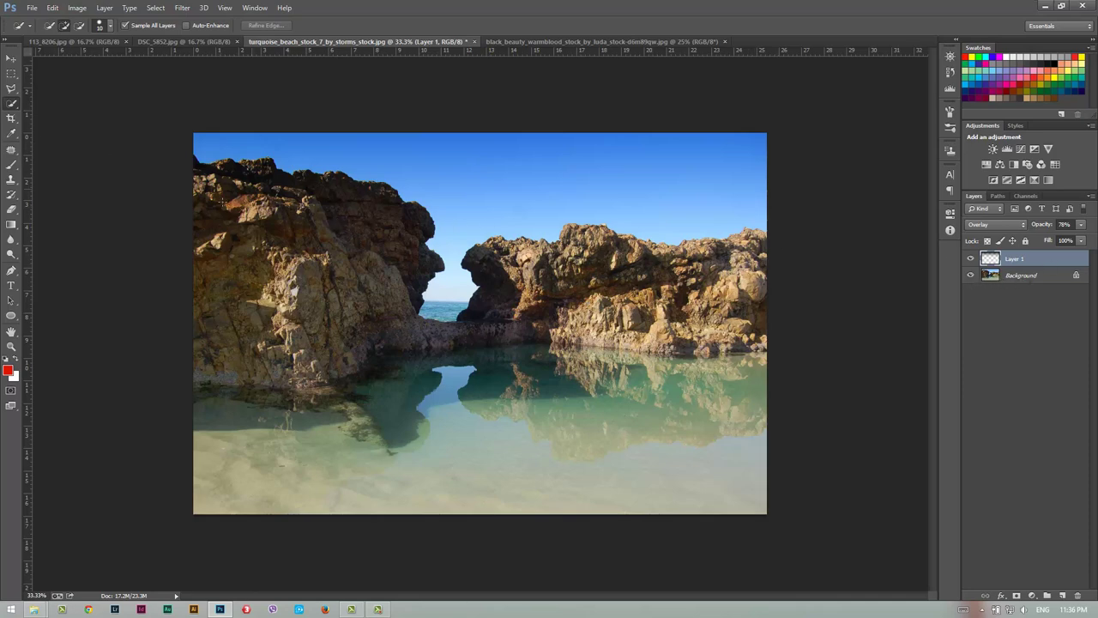
# Open Blending Options for the gradient Layer 1.
pyautogui.doubleClick(1057, 261)
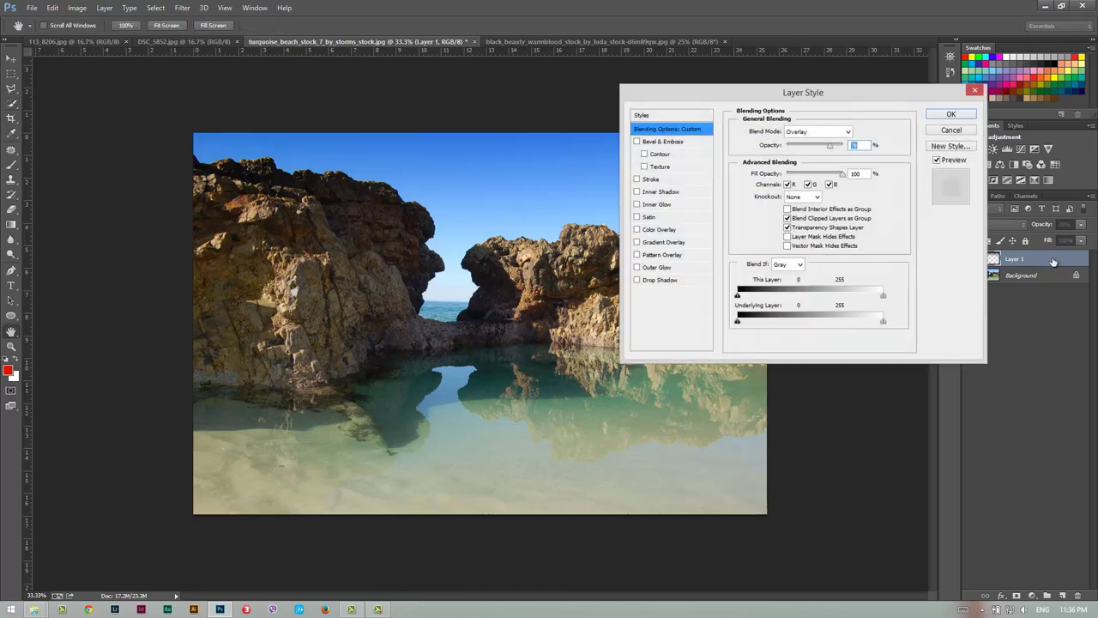
pyautogui.click(961, 133)
pyautogui.rightClick(1045, 256)
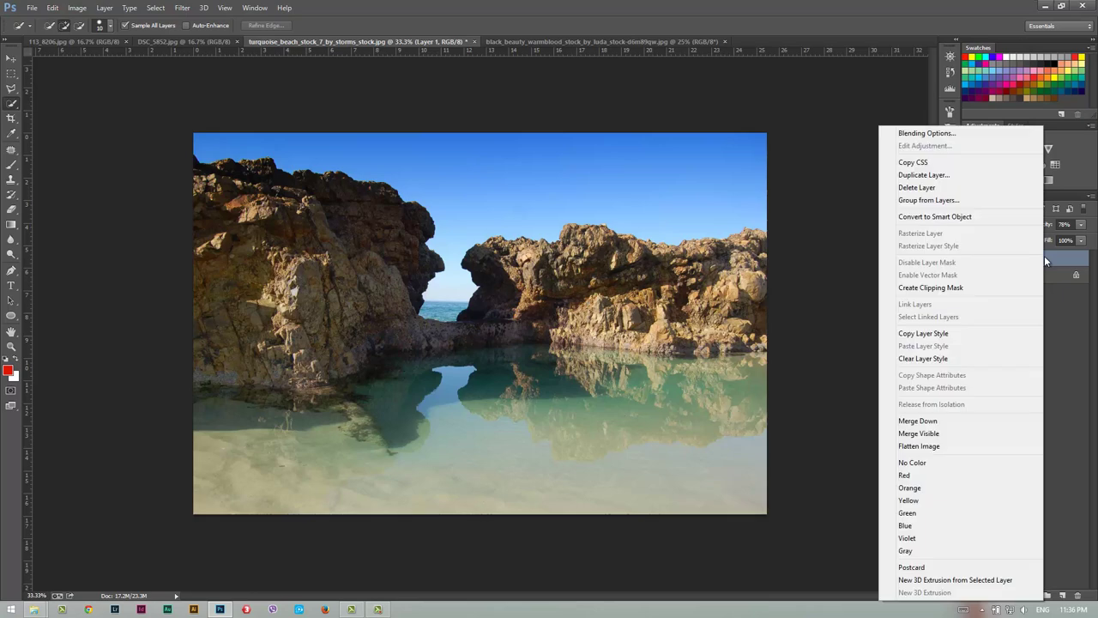
pyautogui.press('Escape')
pyautogui.rightClick(1049, 256)
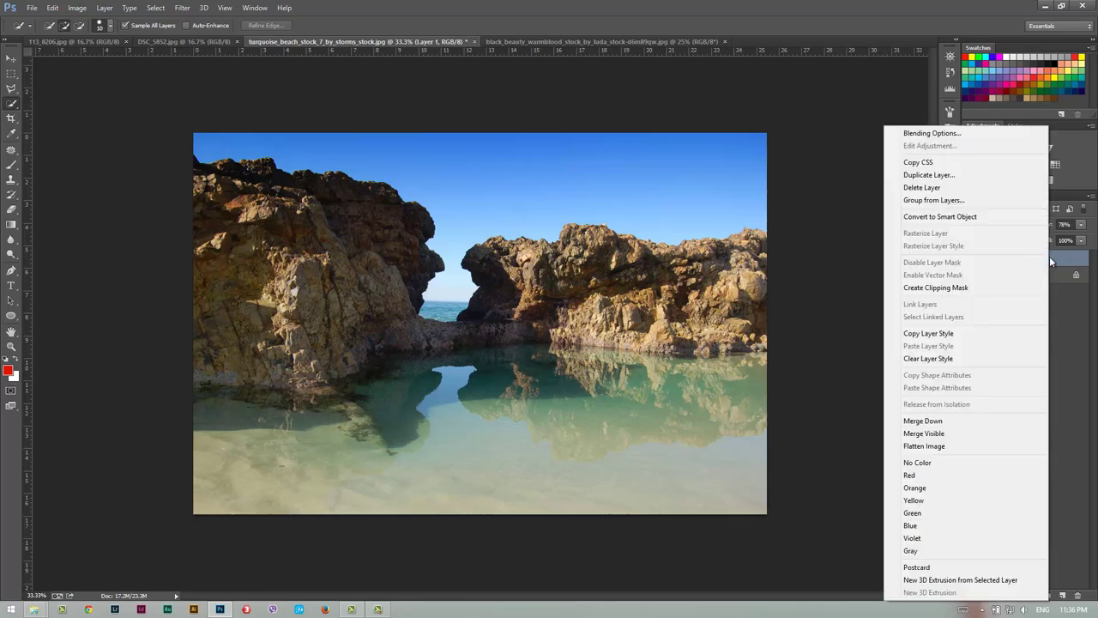
pyautogui.click(932, 133)
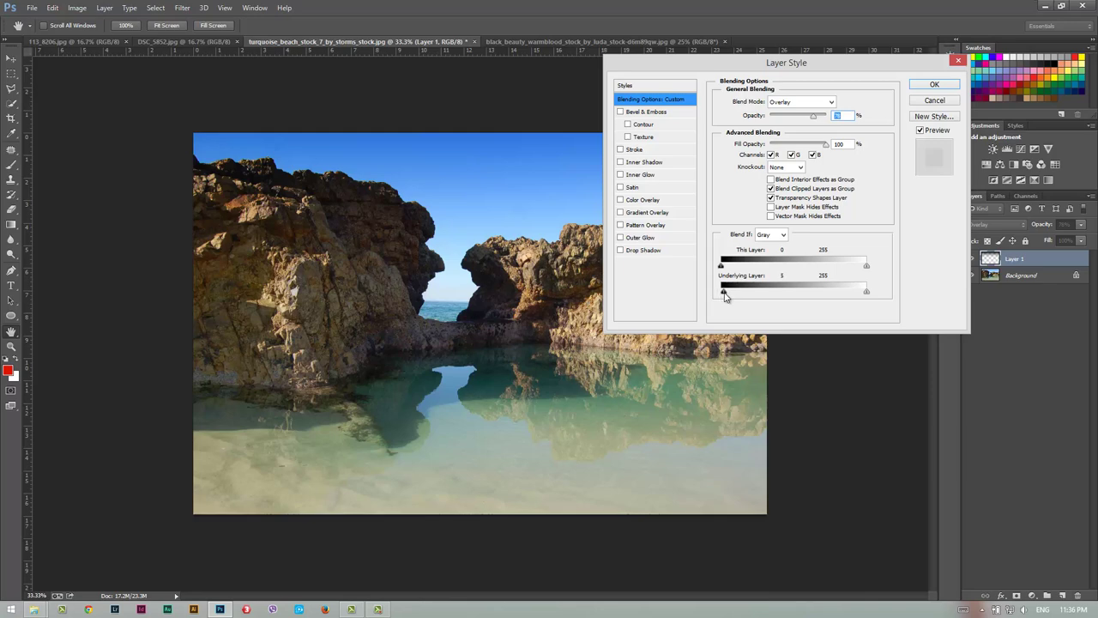
# Split the Underlying Layer black Blend If slider to 122/131 for a soft transition.
pyautogui.moveTo(722, 296); pyautogui.dragTo(720, 294)
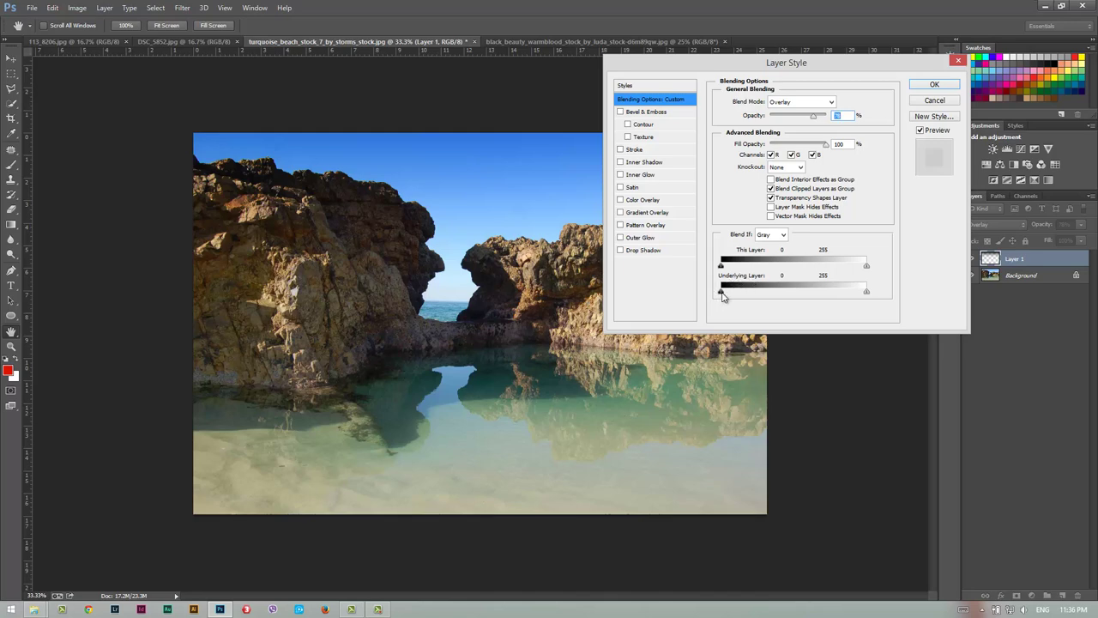
pyautogui.moveTo(721, 292); pyautogui.dragTo(773, 291)
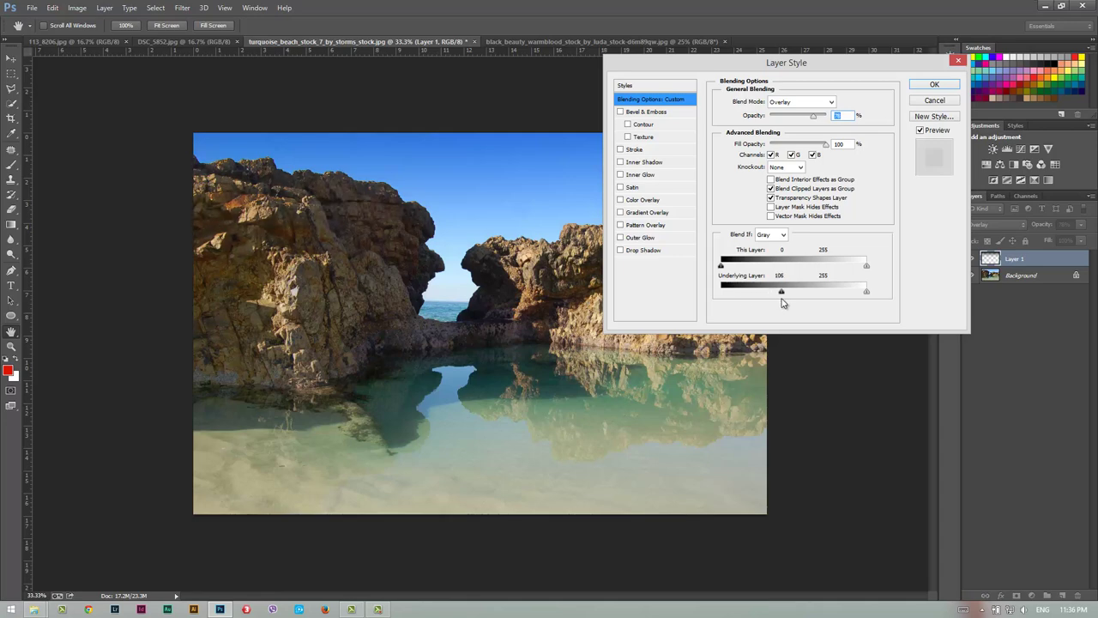
pyautogui.moveTo(773, 294); pyautogui.dragTo(699, 307)
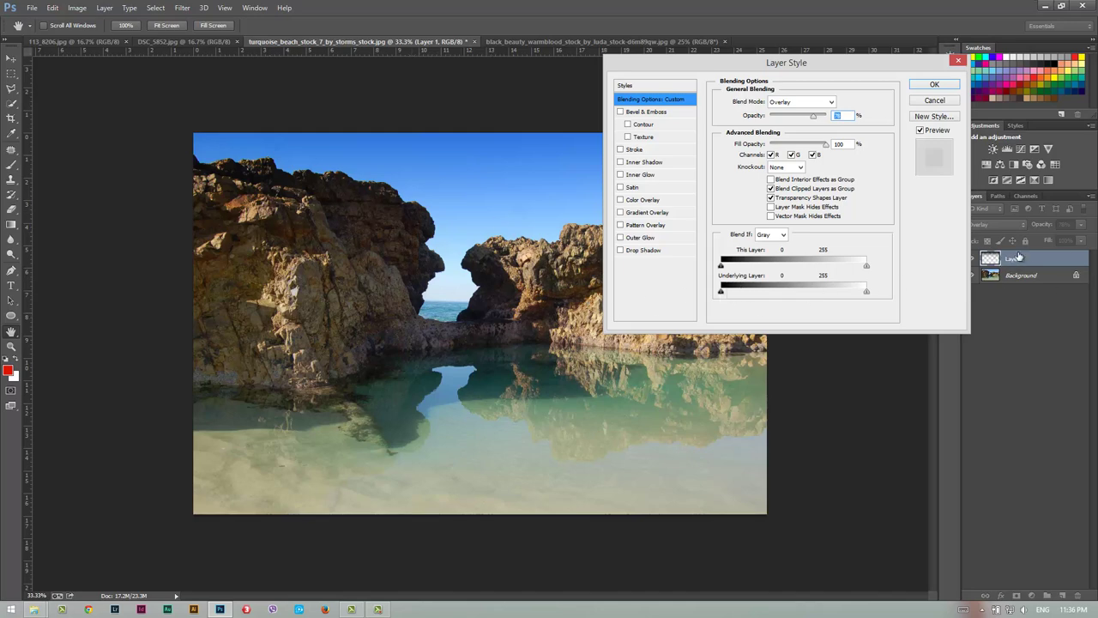
pyautogui.moveTo(722, 294); pyautogui.dragTo(781, 296)
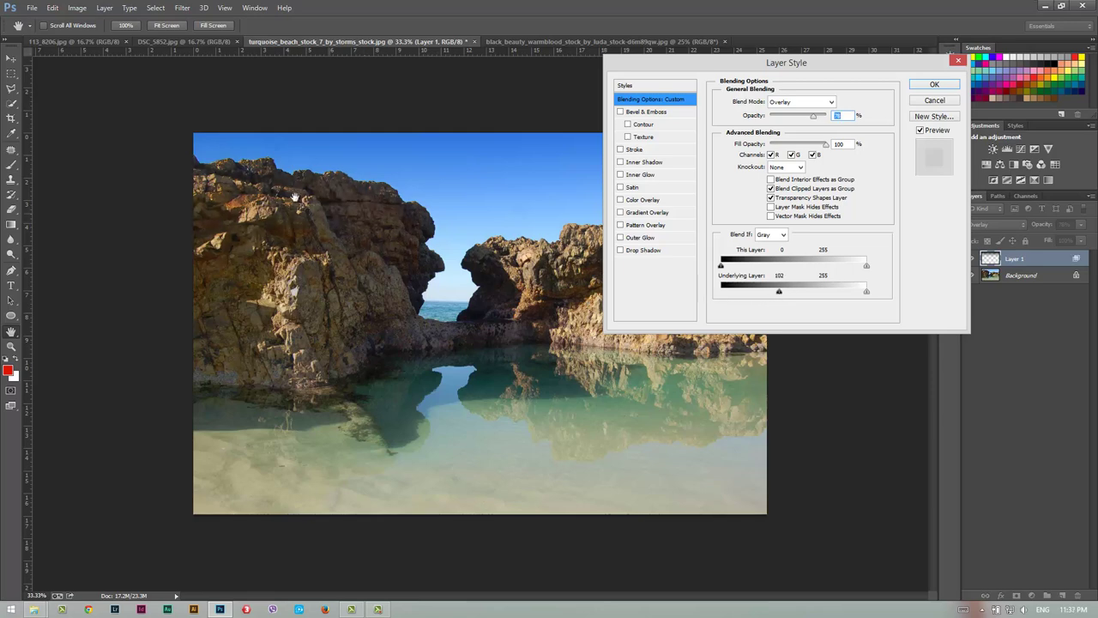
pyautogui.moveTo(779, 296)
pyautogui.mouseDown()
pyautogui.moveTo(704, 300)
pyautogui.moveTo(840, 291)
pyautogui.moveTo(818, 329)
pyautogui.moveTo(795, 327)
pyautogui.mouseUp()
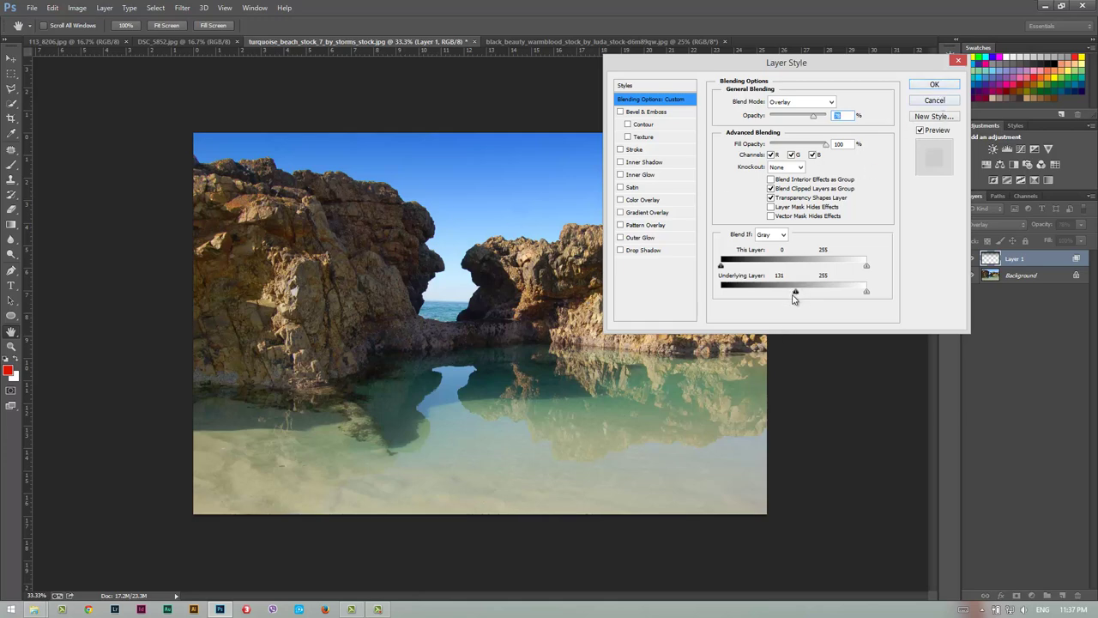
pyautogui.press('alt')
pyautogui.moveTo(796, 292); pyautogui.dragTo(794, 293)
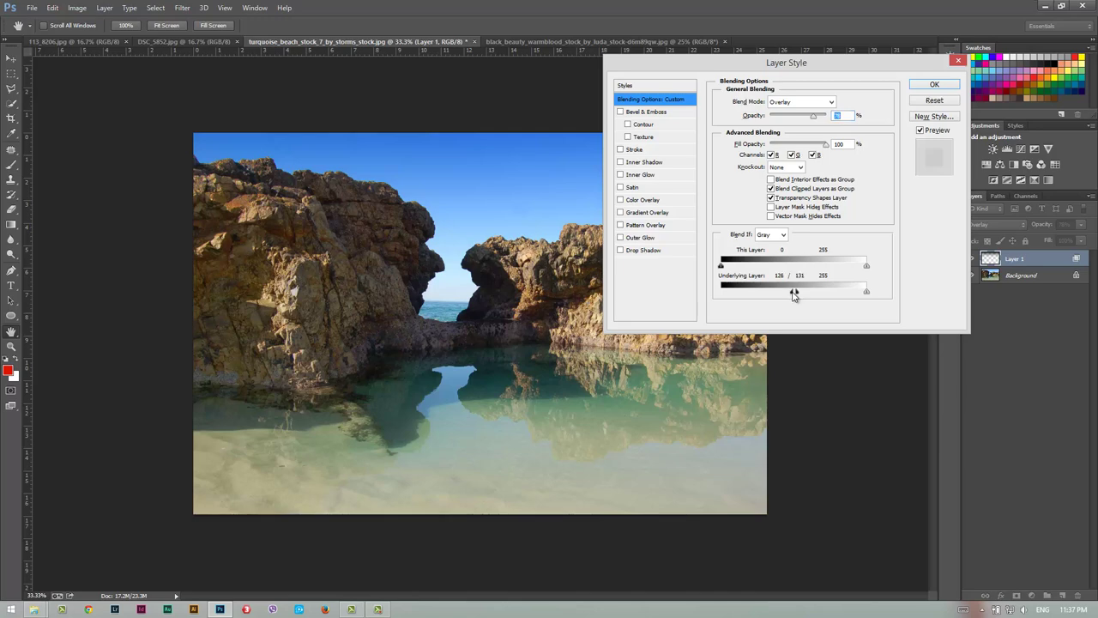
# Apply the blending settings and compare the beach gradient layer on and off.
pyautogui.click(937, 85)
pyautogui.click(972, 258)
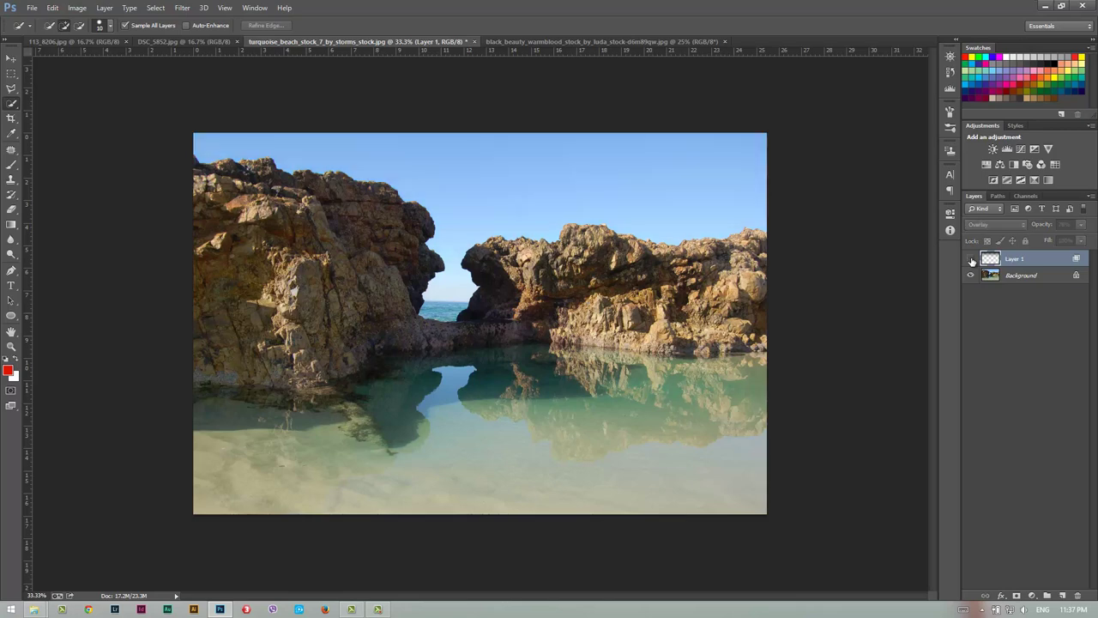
pyautogui.click(971, 258)
pyautogui.click(971, 258)
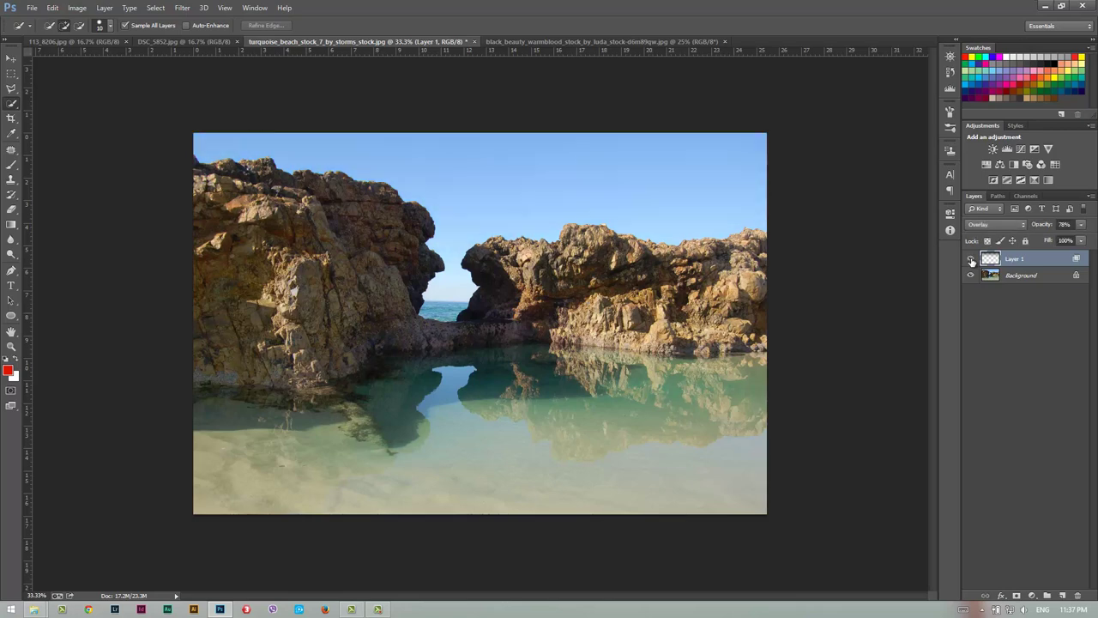
pyautogui.click(971, 259)
pyautogui.click(972, 258)
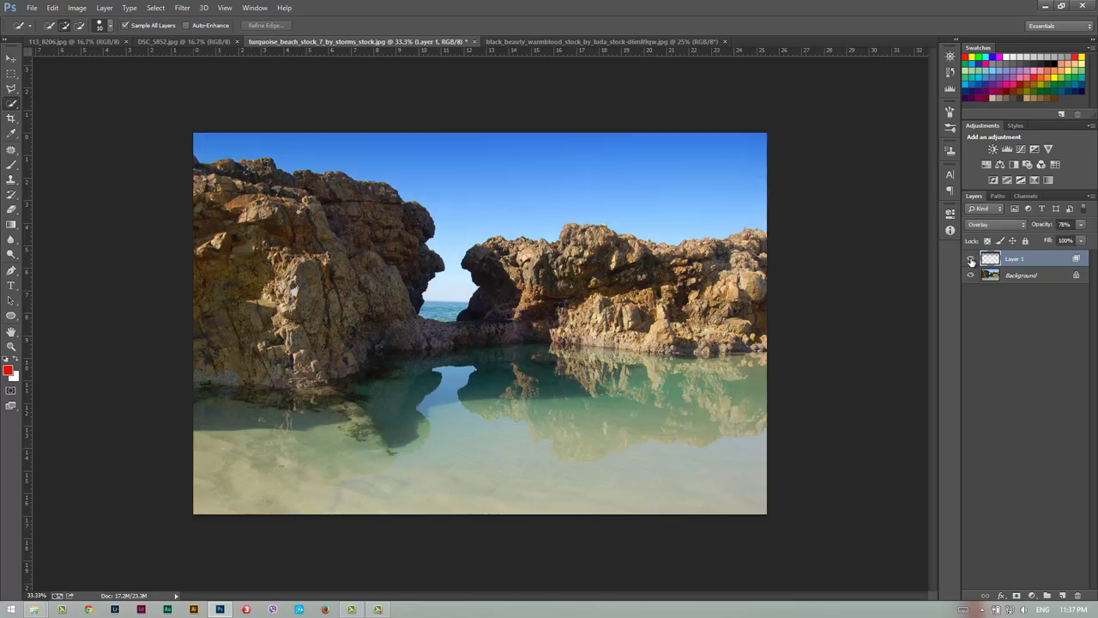
# On the horse photo, add a new layer and draw a dark gradient down from the top.
pyautogui.click(563, 41)
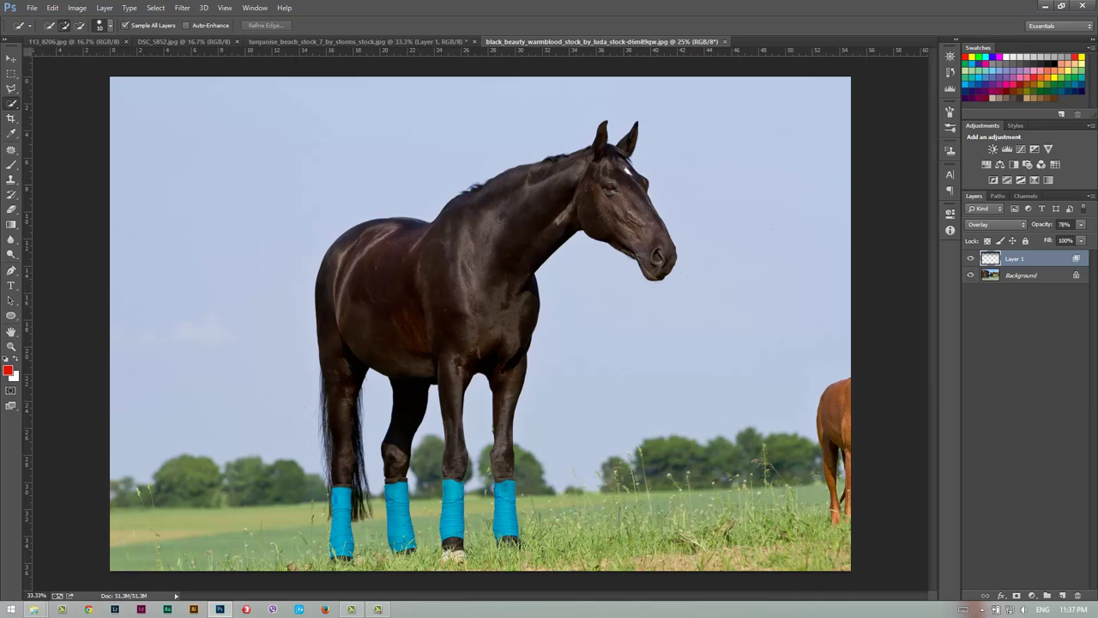
pyautogui.click(1063, 595)
pyautogui.click(11, 224)
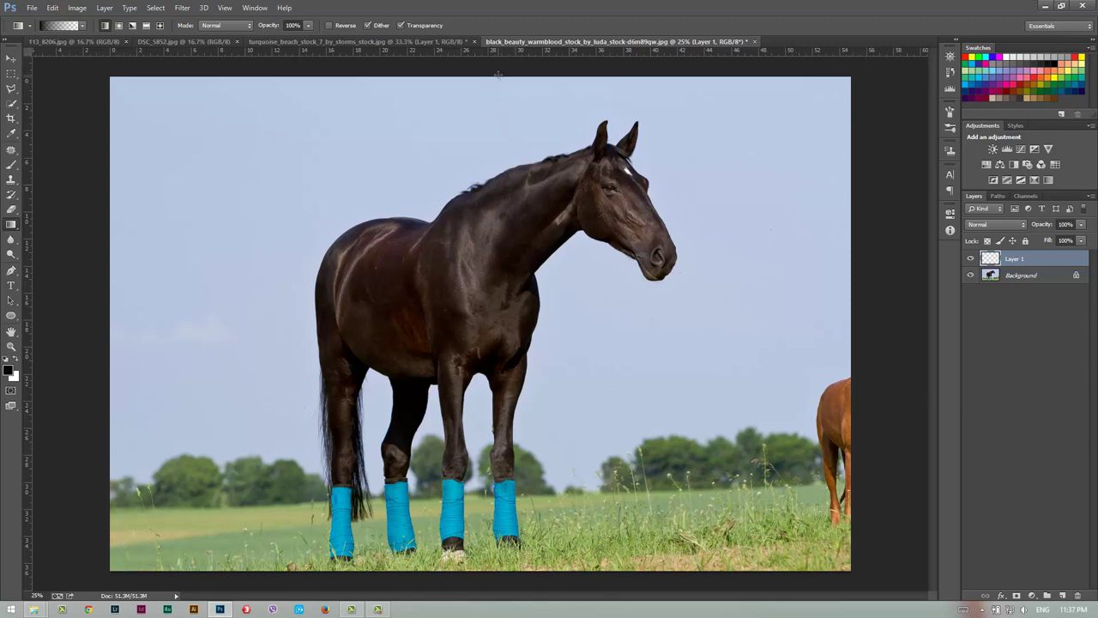
pyautogui.moveTo(498, 70); pyautogui.dragTo(514, 396)
pyautogui.moveTo(547, 429); pyautogui.dragTo(550, 427)
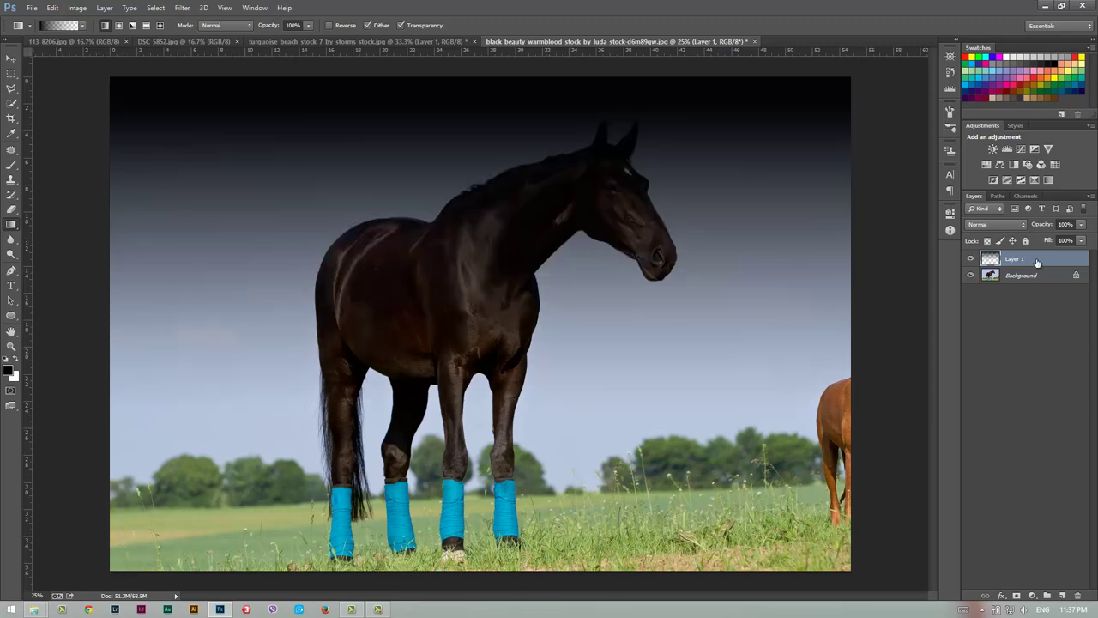
# Set the horse gradient layer to Overlay at 84% opacity and compare it on and off.
pyautogui.click(1015, 224)
pyautogui.click(1000, 369)
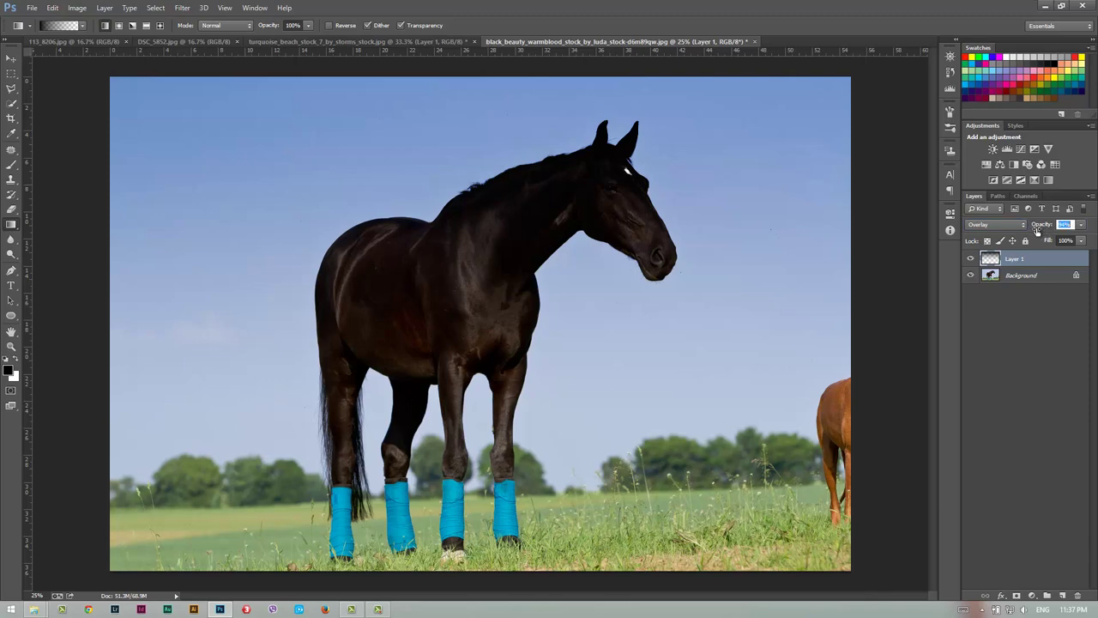
pyautogui.moveTo(1046, 227); pyautogui.dragTo(1036, 236)
pyautogui.click(970, 260)
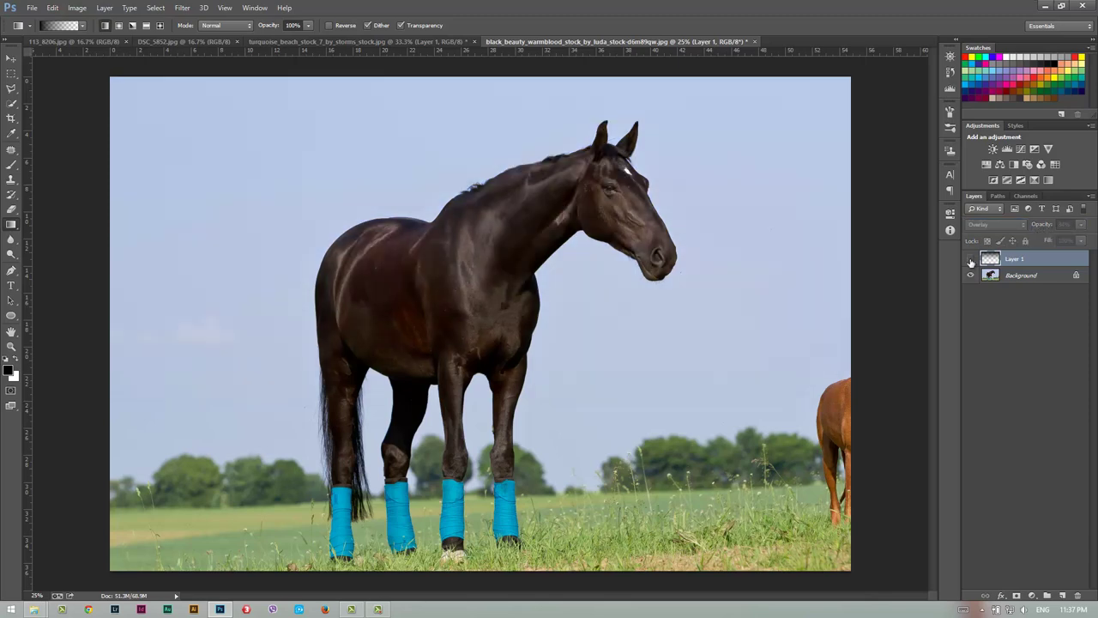
pyautogui.click(971, 259)
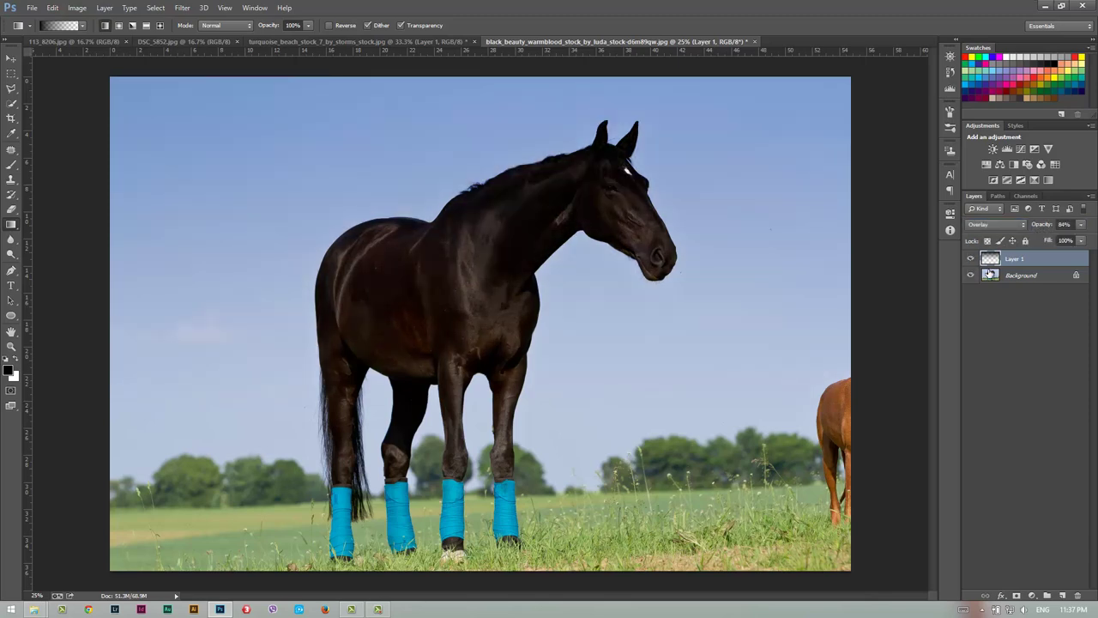
# Raise the horse layer's Underlying Layer black Blend If threshold to 50.
pyautogui.rightClick(1062, 259)
pyautogui.click(945, 133)
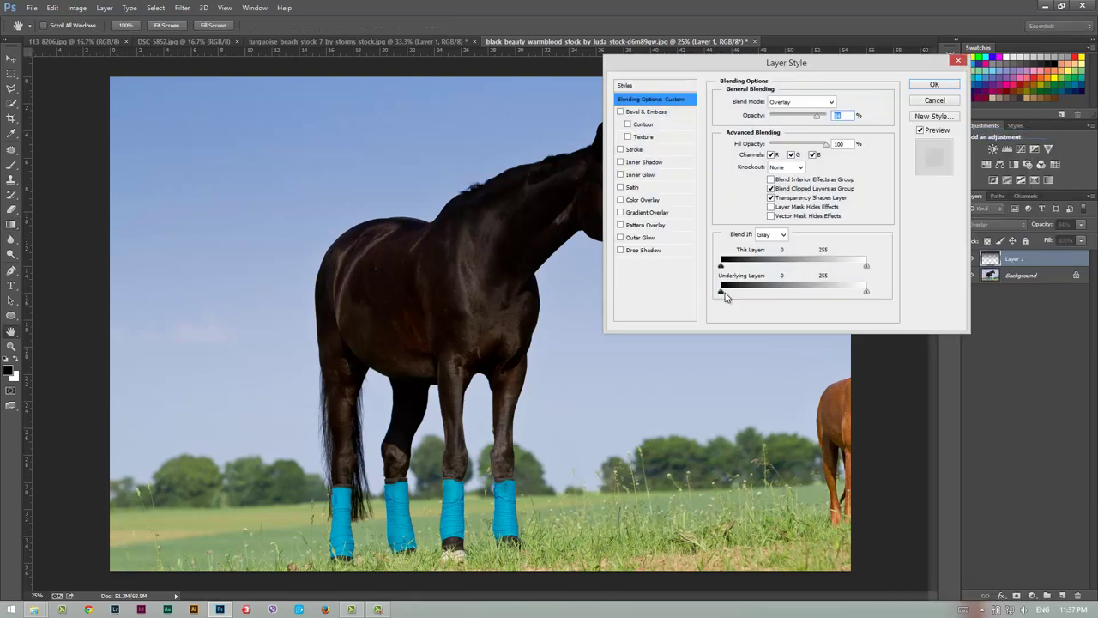
pyautogui.moveTo(722, 292); pyautogui.dragTo(797, 292)
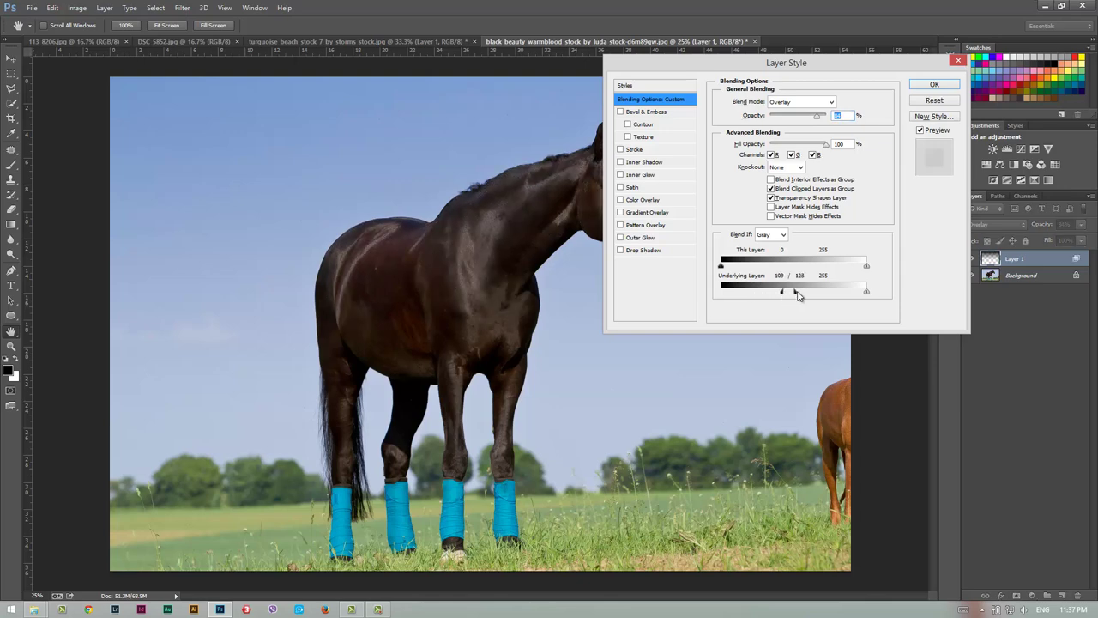
pyautogui.click(935, 86)
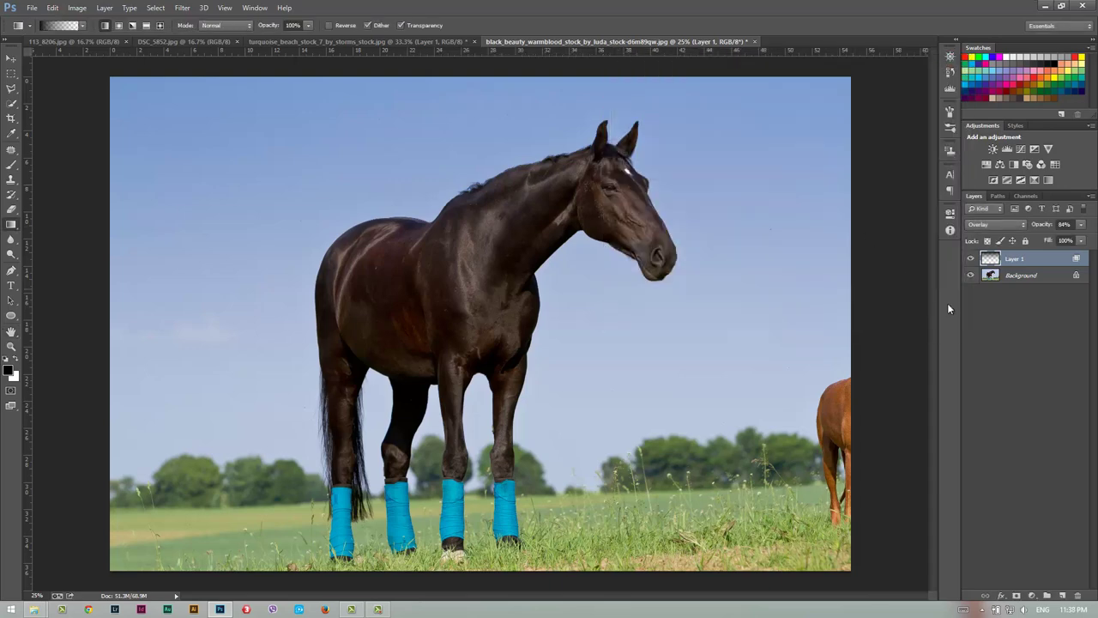
# Compare Layer 1 on and off, then close the horse document without saving.
pyautogui.click(969, 261)
pyautogui.click(969, 261)
pyautogui.click(970, 260)
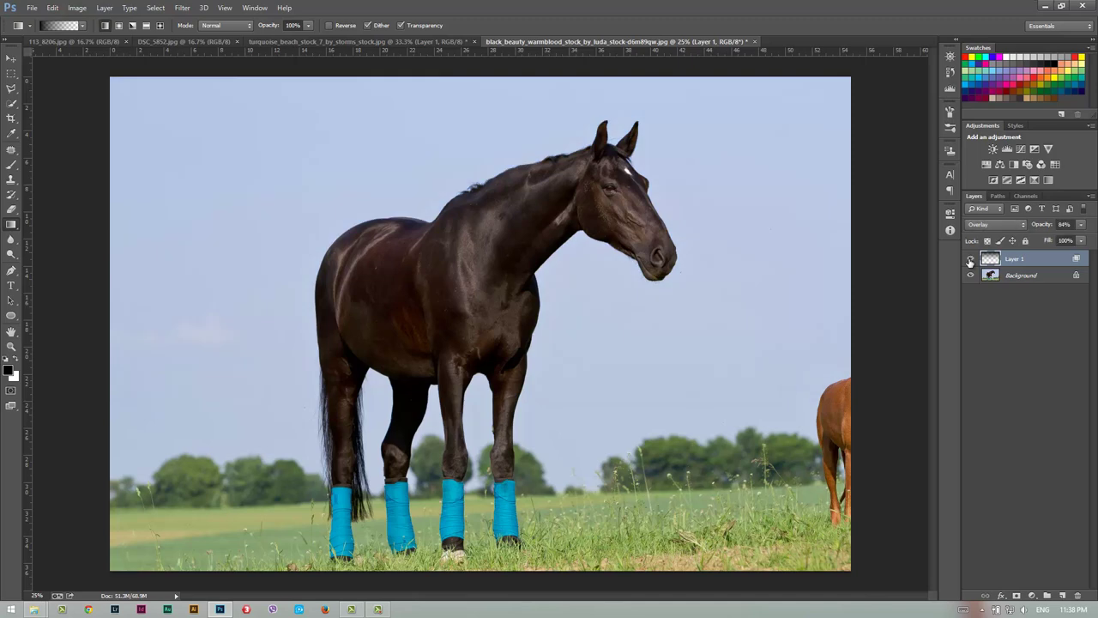
pyautogui.click(969, 261)
pyautogui.click(969, 261)
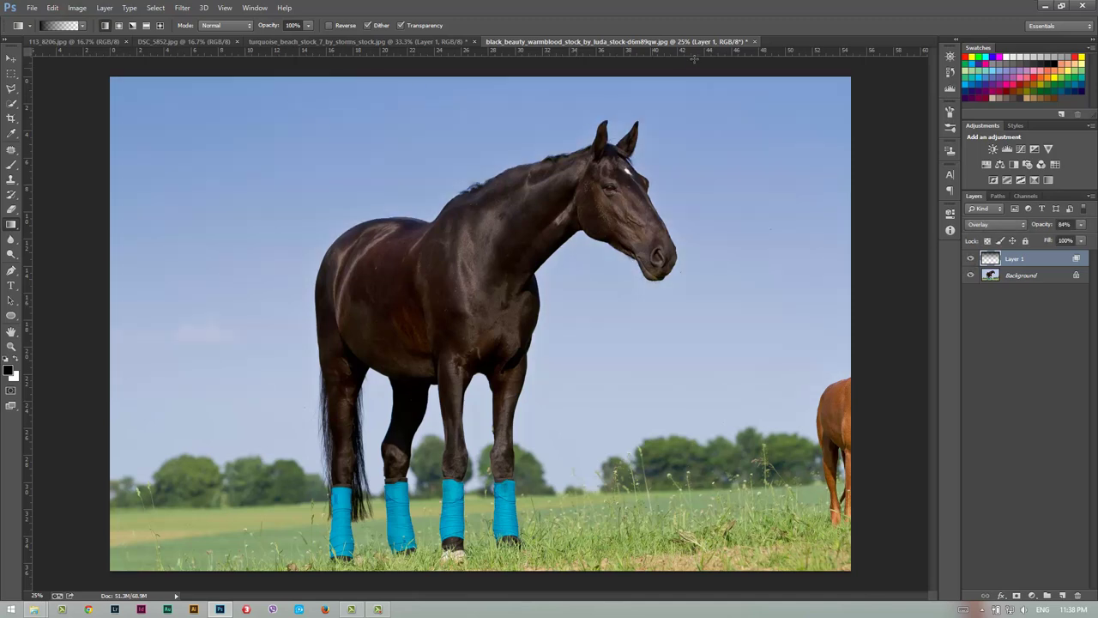
pyautogui.click(755, 42)
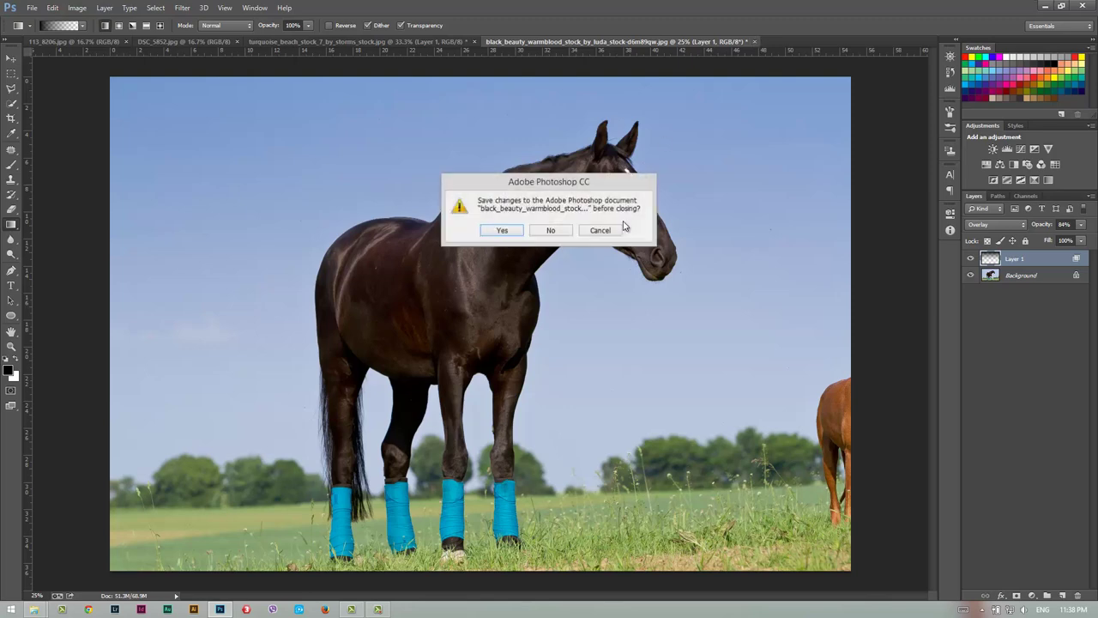
pyautogui.click(557, 228)
# Close the turquoise beach document without saving and switch to the DSC_5852 photo.
pyautogui.click(475, 42)
pyautogui.click(556, 234)
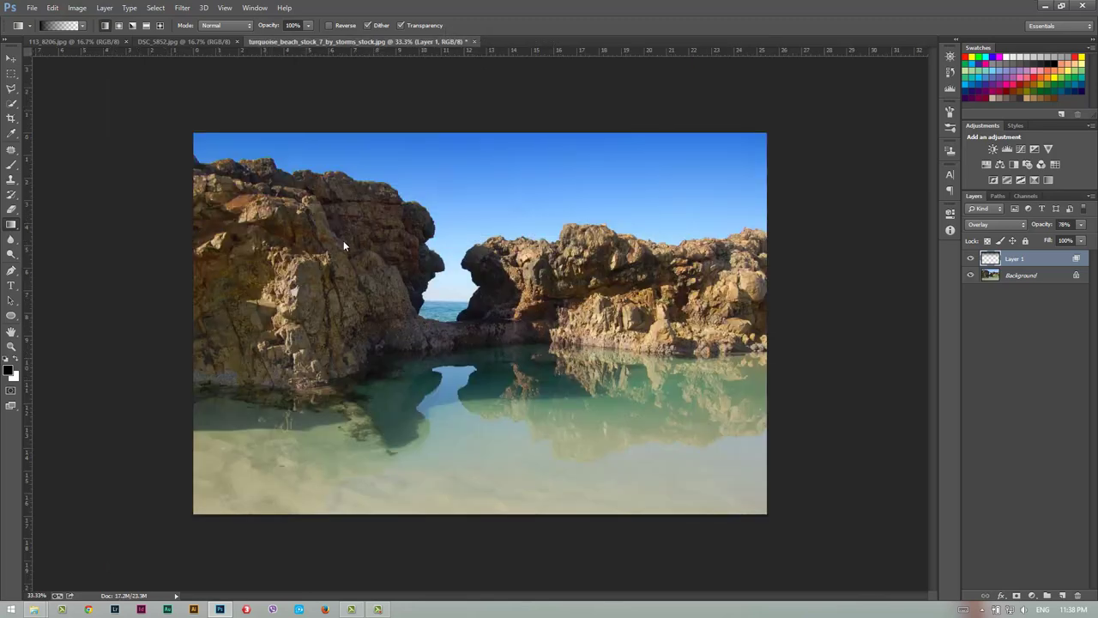
pyautogui.click(116, 41)
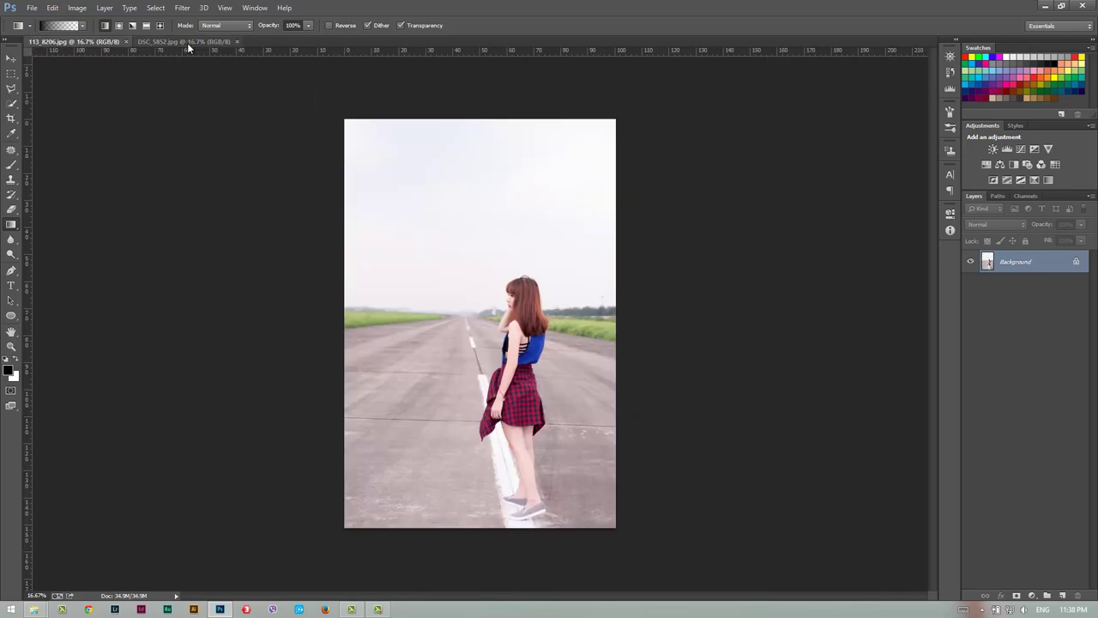
pyautogui.click(185, 41)
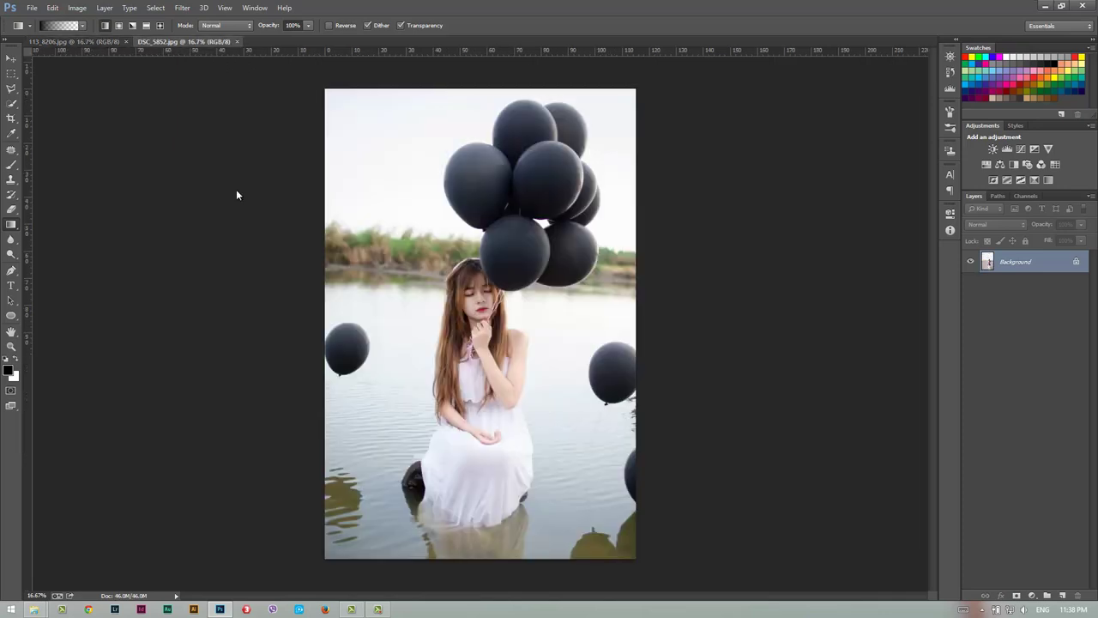
# Select the Move tool and browse the Select menu.
pyautogui.click(11, 58)
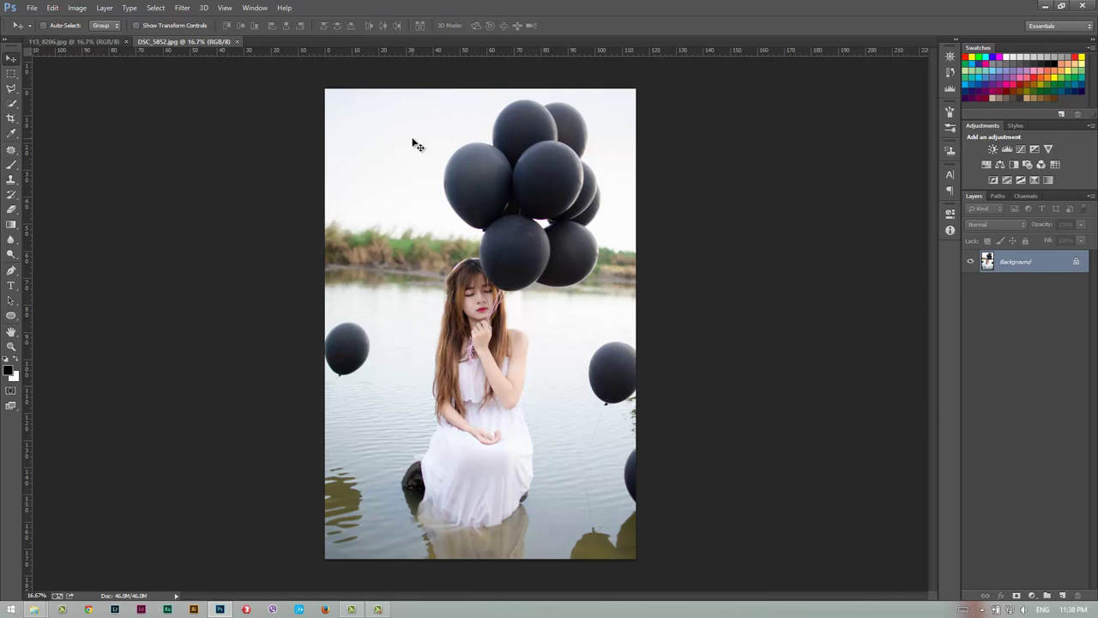
pyautogui.click(156, 8)
pyautogui.click(412, 137)
pyautogui.click(156, 8)
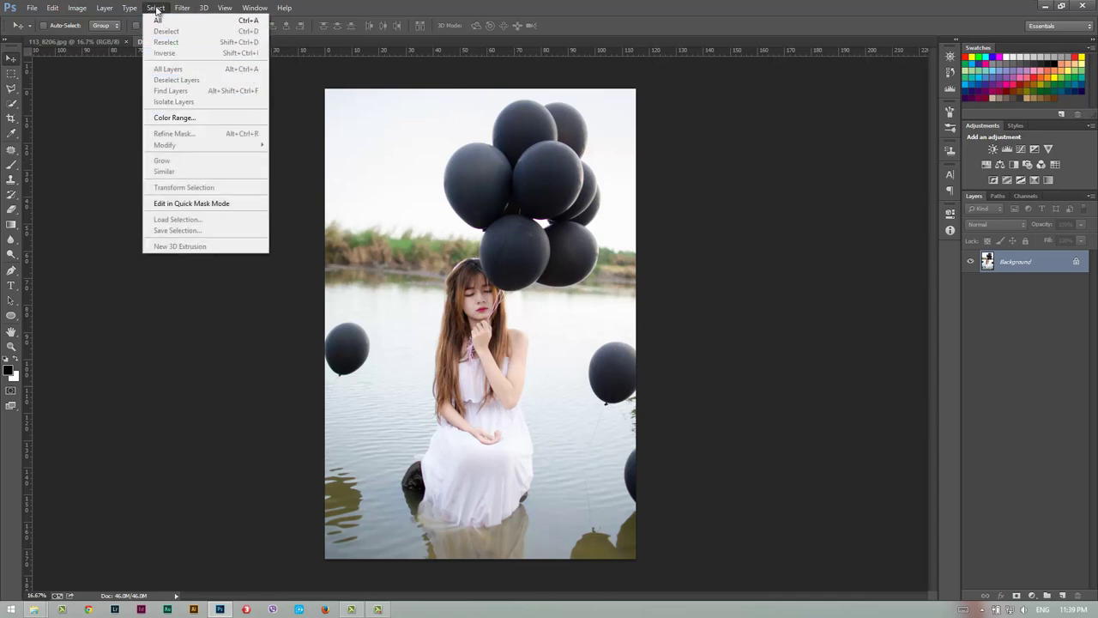
# Use Color Range to sample the pale sky and set Fuzziness to 78.
pyautogui.click(196, 120)
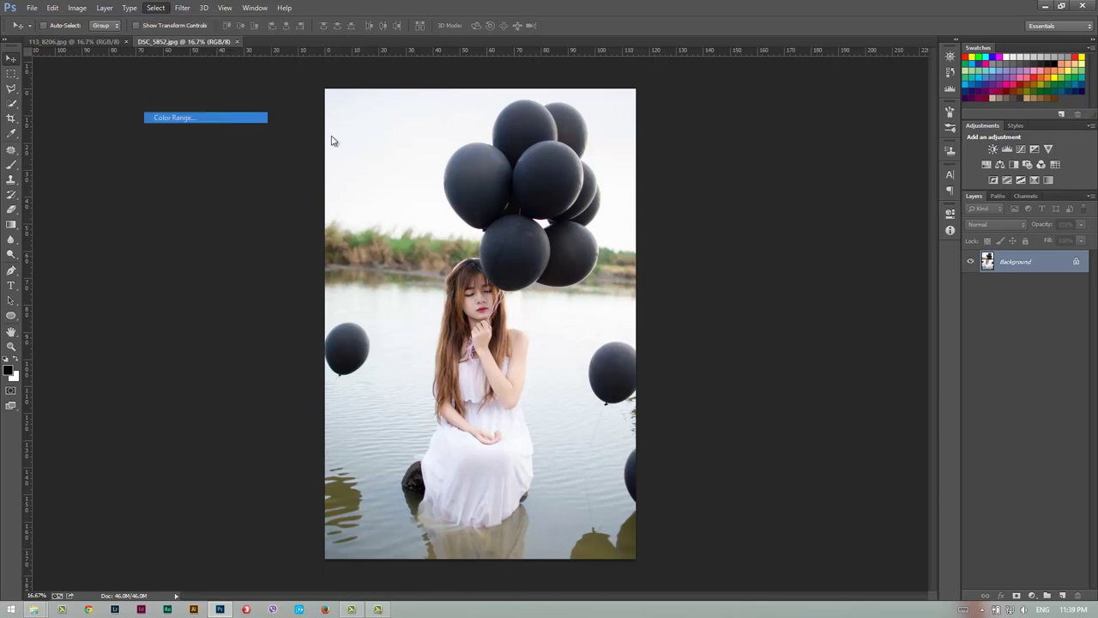
pyautogui.moveTo(797, 272); pyautogui.dragTo(759, 196)
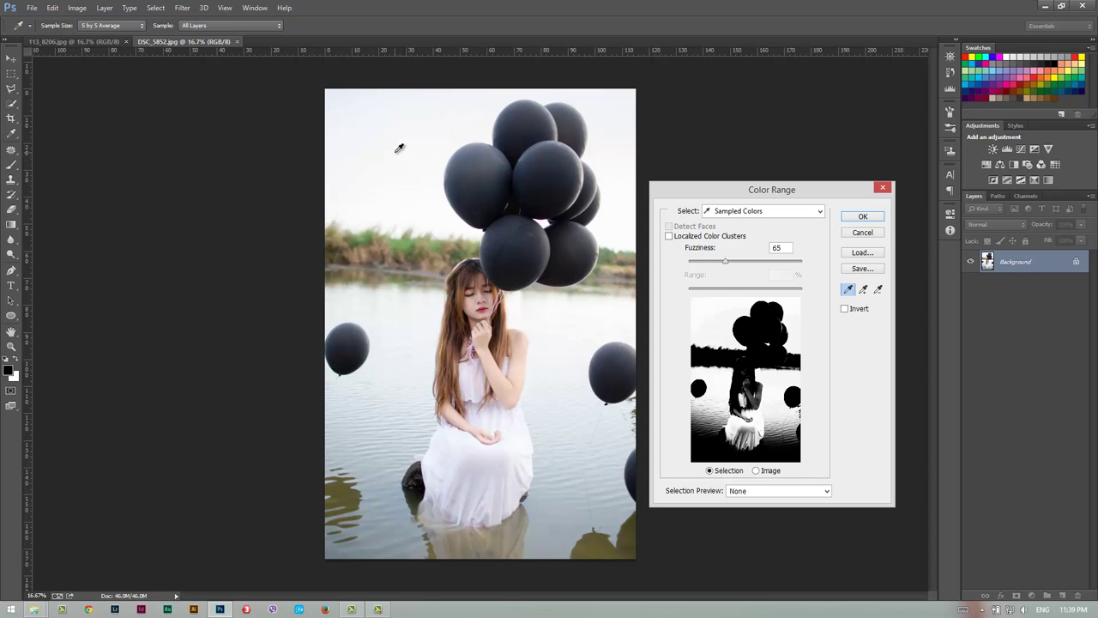
pyautogui.click(398, 148)
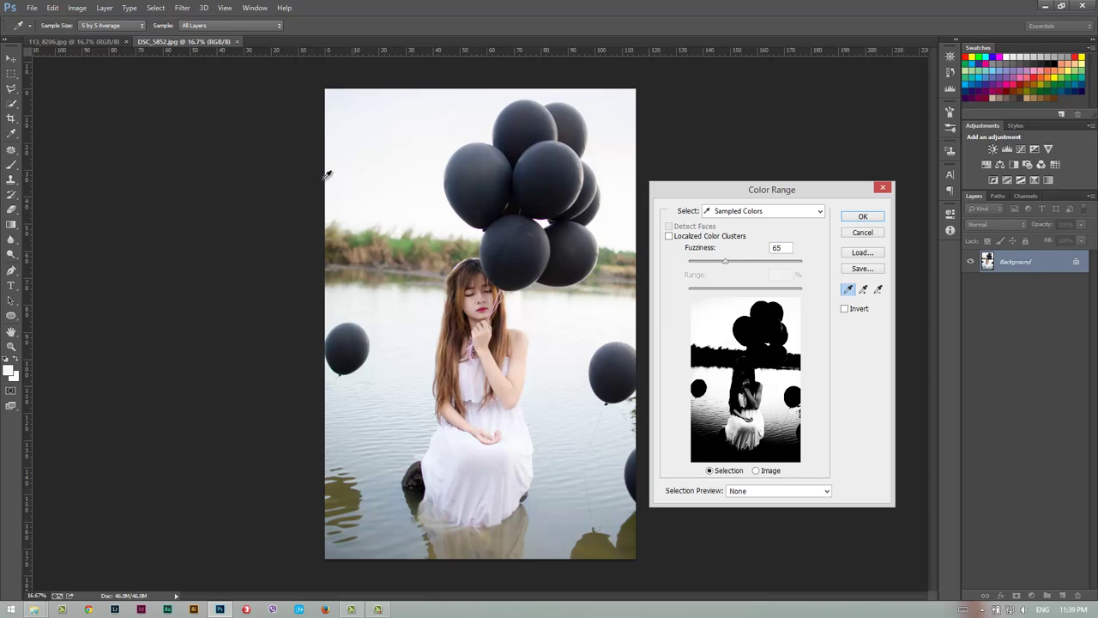
pyautogui.click(347, 101)
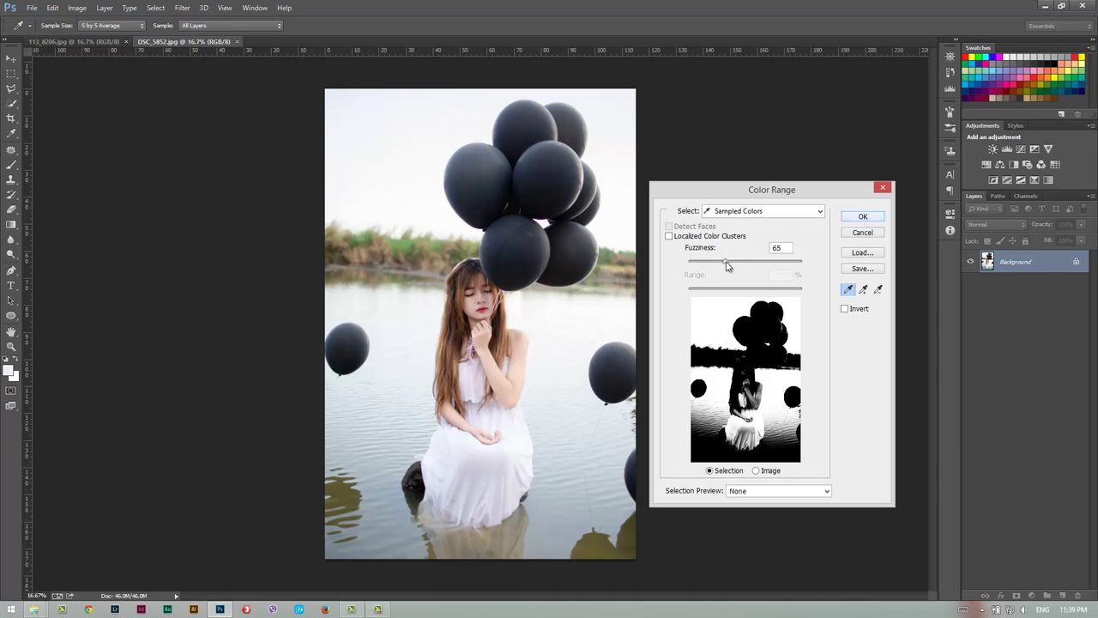
pyautogui.moveTo(726, 263); pyautogui.dragTo(736, 285)
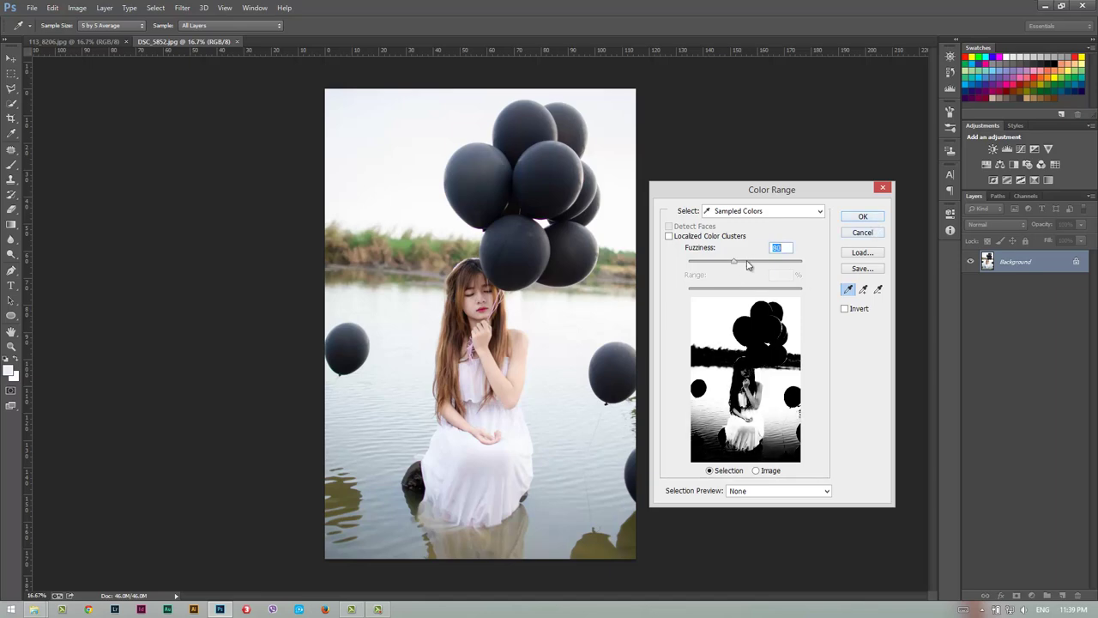
pyautogui.moveTo(735, 261); pyautogui.dragTo(734, 268)
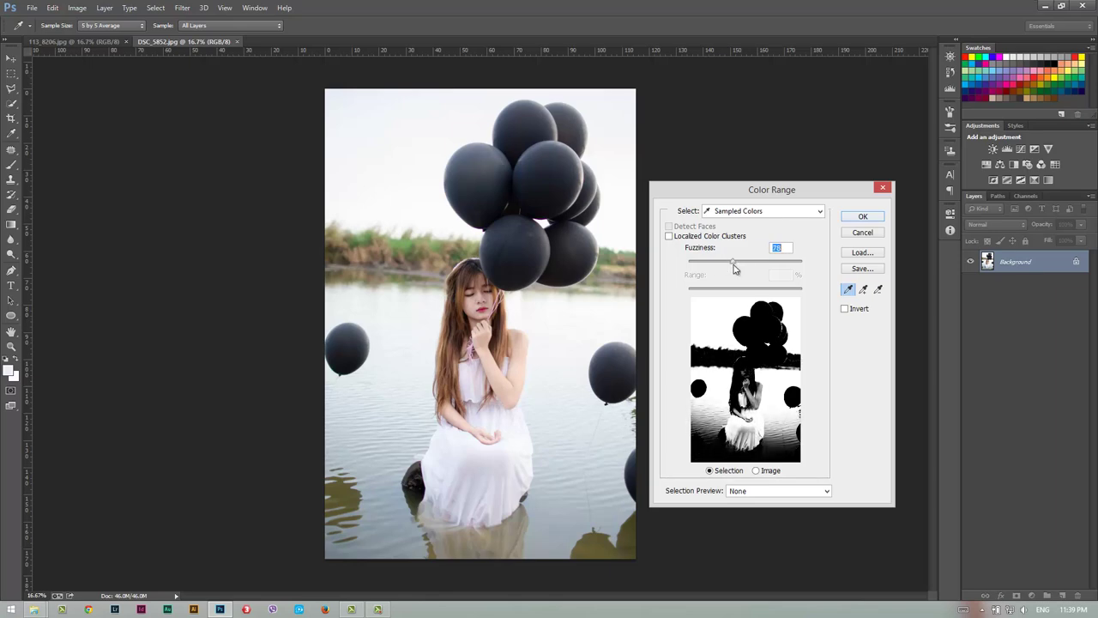
pyautogui.click(863, 216)
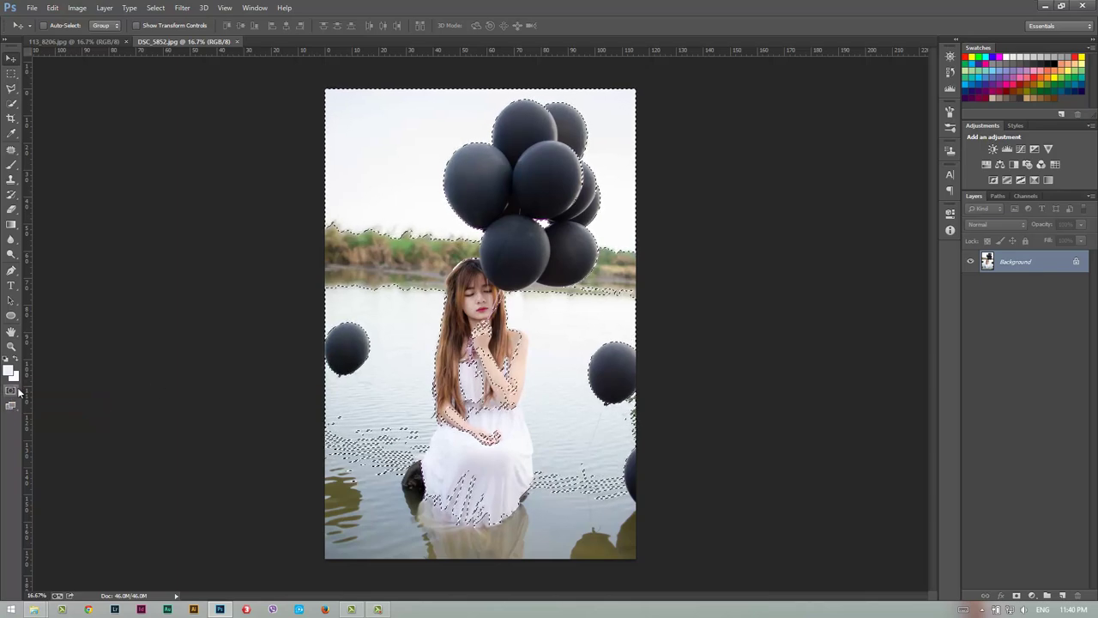
# In Quick Mask, paint over the water on both sides of the girl with a ~1000 px brush.
pyautogui.click(12, 390)
pyautogui.press('q')
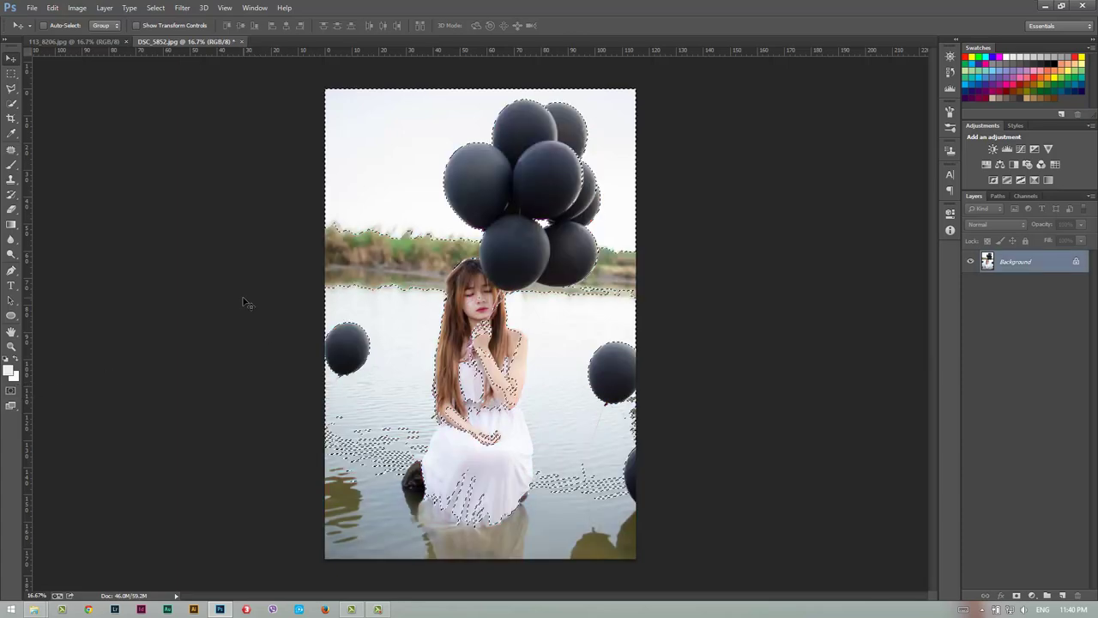
pyautogui.press('q')
pyautogui.press('q')
pyautogui.press('q')
pyautogui.press('q')
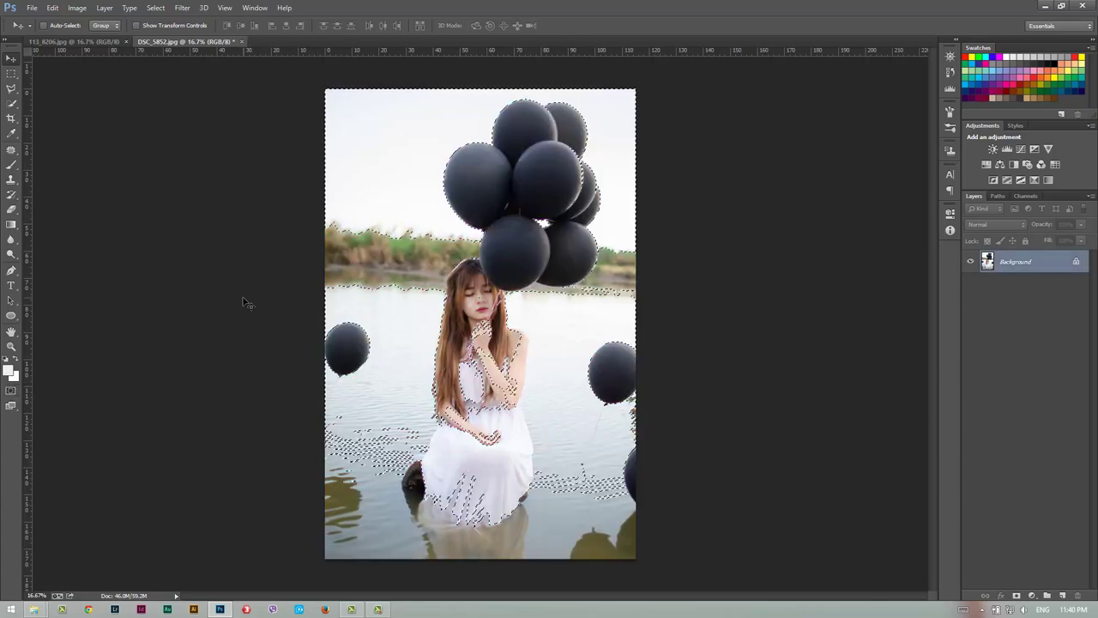
pyautogui.press('q')
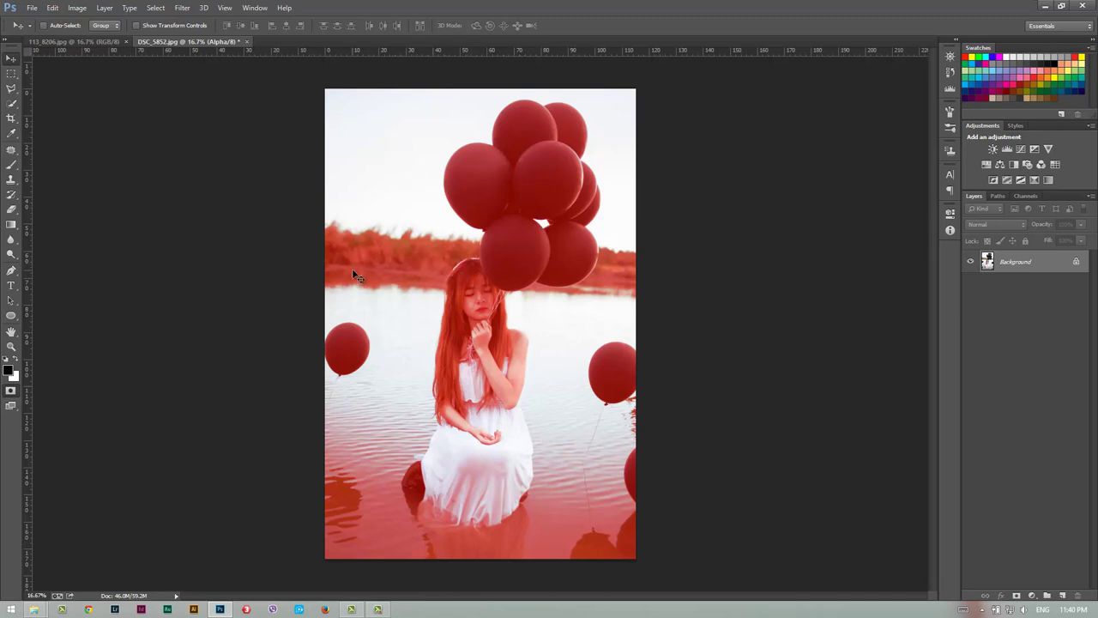
pyautogui.click(11, 164)
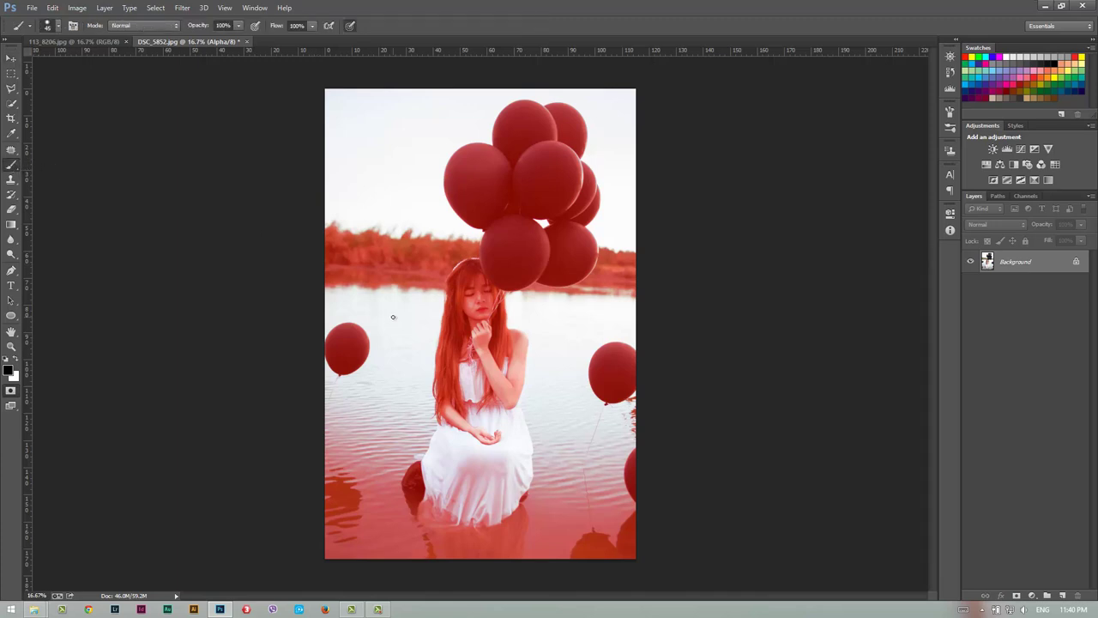
pyautogui.press(']')
pyautogui.press(']')
pyautogui.press(']')
pyautogui.moveTo(319, 318)
pyautogui.mouseDown()
pyautogui.moveTo(378, 314)
pyautogui.moveTo(431, 453)
pyautogui.moveTo(625, 473)
pyautogui.moveTo(303, 506)
pyautogui.mouseUp()
pyautogui.moveTo(688, 509)
pyautogui.mouseDown()
pyautogui.moveTo(677, 332)
pyautogui.moveTo(540, 314)
pyautogui.mouseUp()
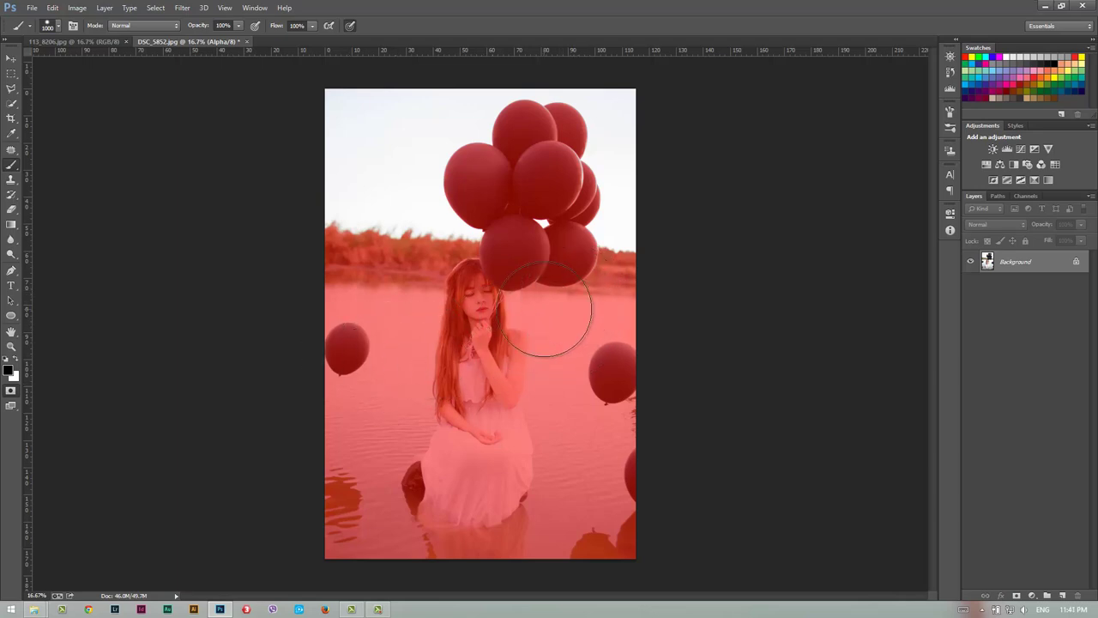
pyautogui.press('[')
pyautogui.press('[')
pyautogui.press('[')
pyautogui.press('[')
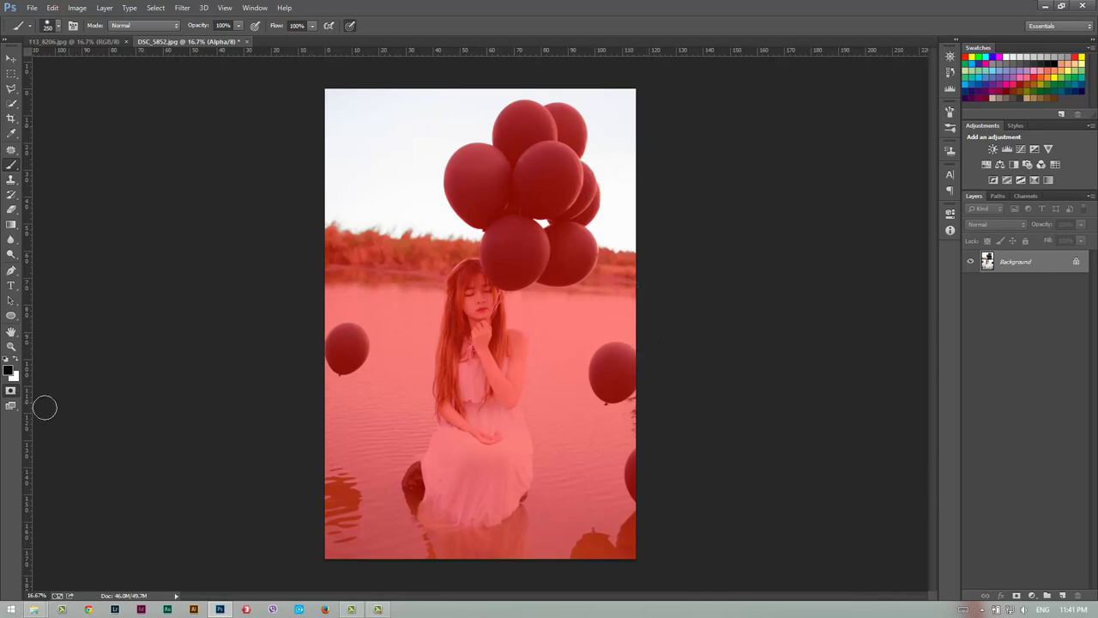
pyautogui.click(10, 390)
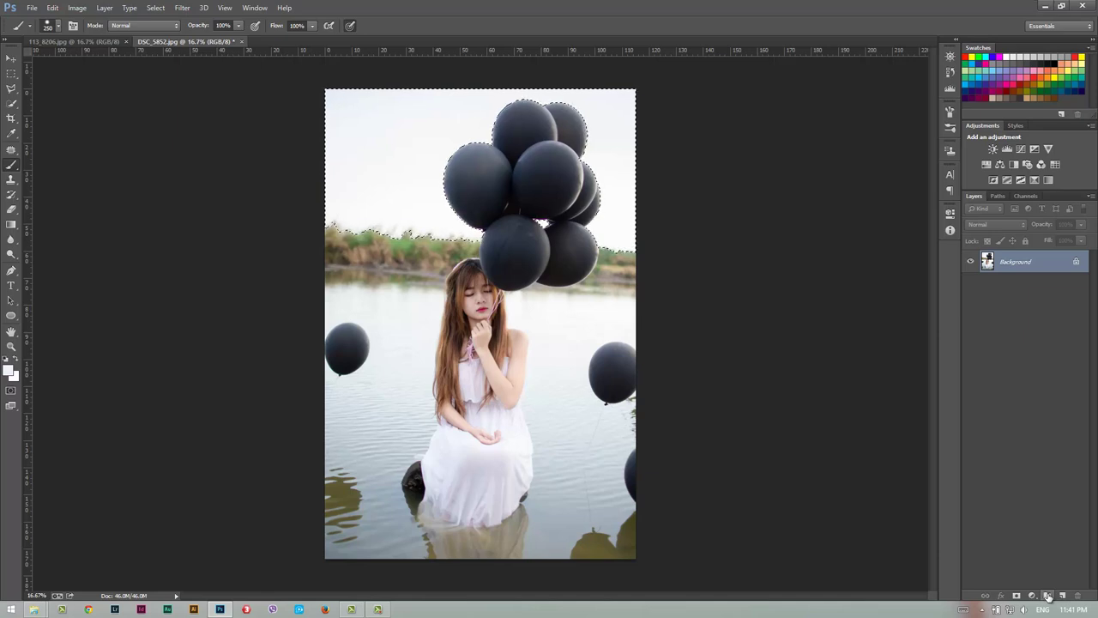
# Create Group 1 above Background, mask it with the sky selection, and deselect.
pyautogui.click(1047, 595)
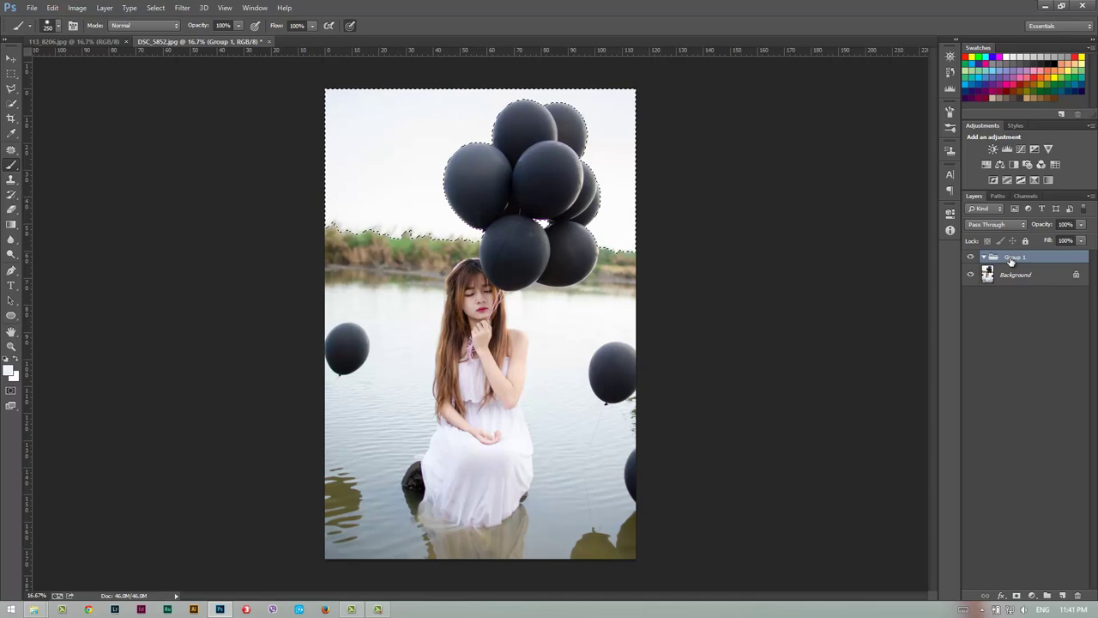
pyautogui.click(1016, 595)
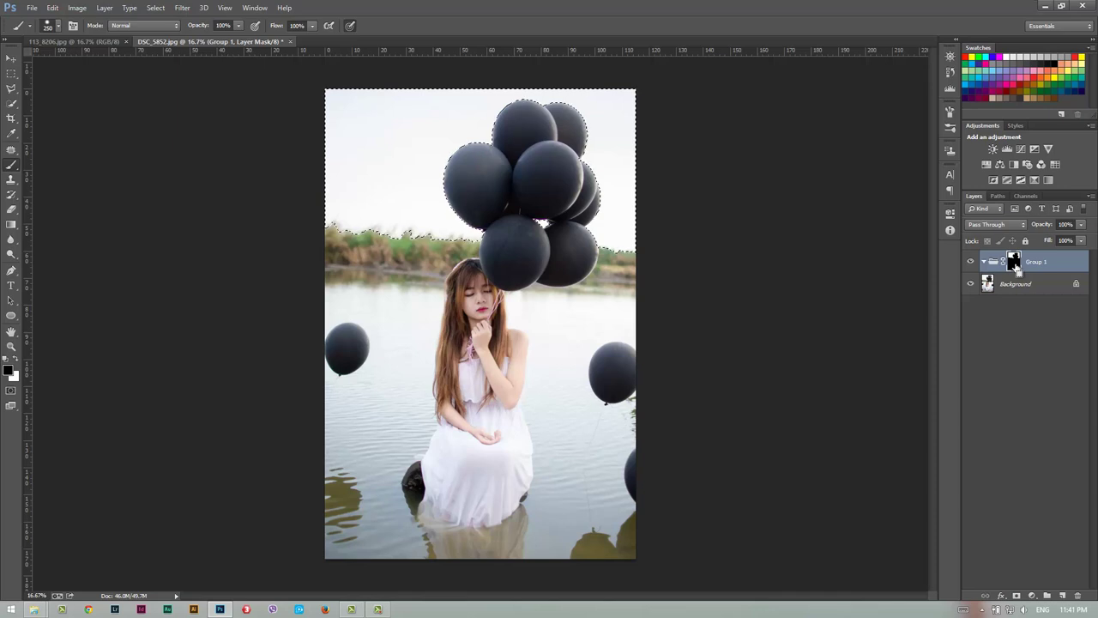
pyautogui.click(12, 62)
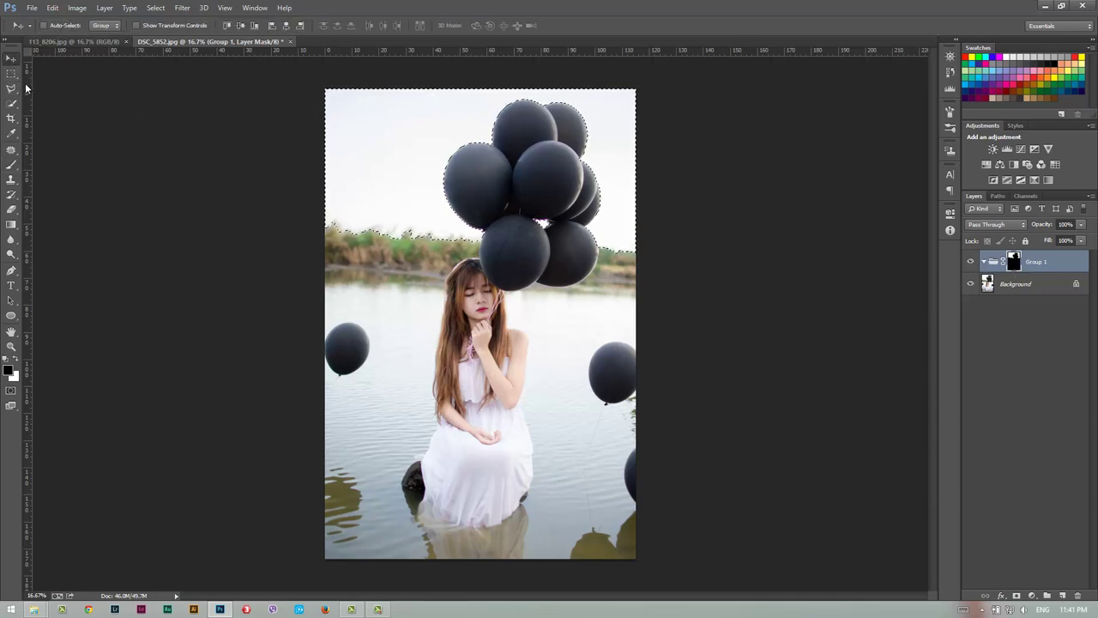
pyautogui.click(11, 73)
pyautogui.hotkey('ctrl', 'd')
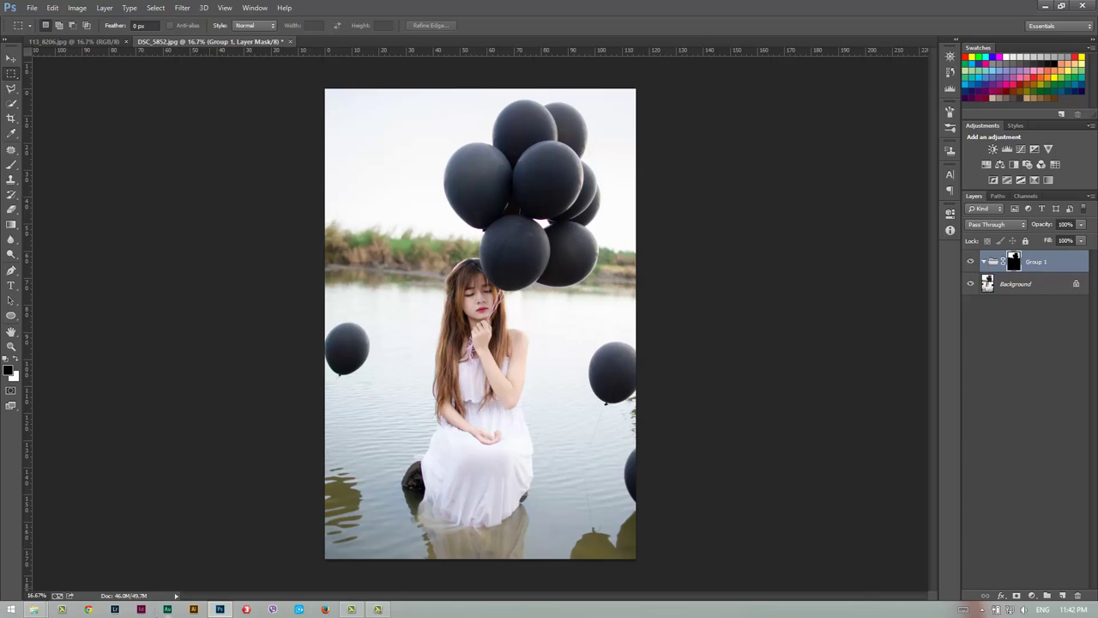
pyautogui.moveTo(33, 609)
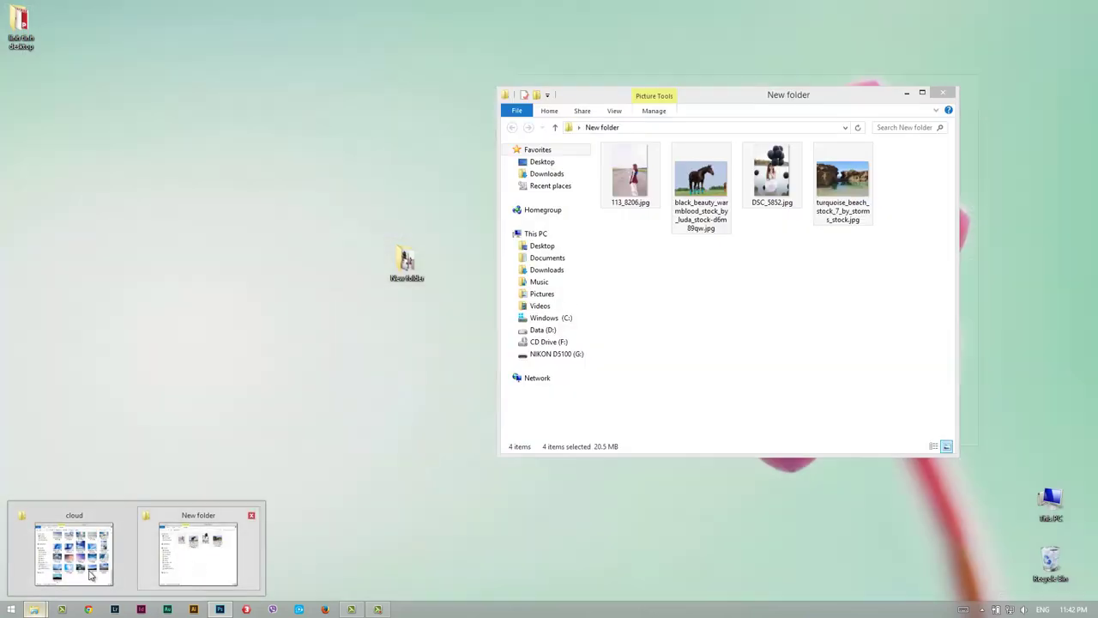
# Place the Texture\cloud folder window beside Photoshop and scroll to the shutterstock sky thumbnails.
pyautogui.click(73, 549)
pyautogui.moveTo(770, 93); pyautogui.dragTo(296, 183)
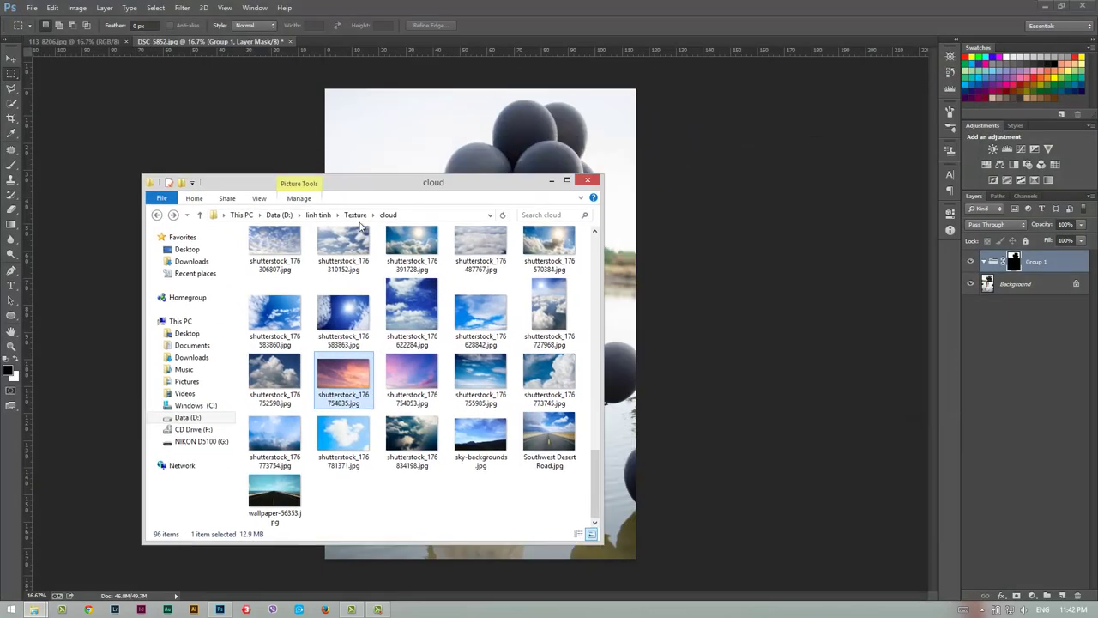
pyautogui.moveTo(496, 464); pyautogui.dragTo(493, 283)
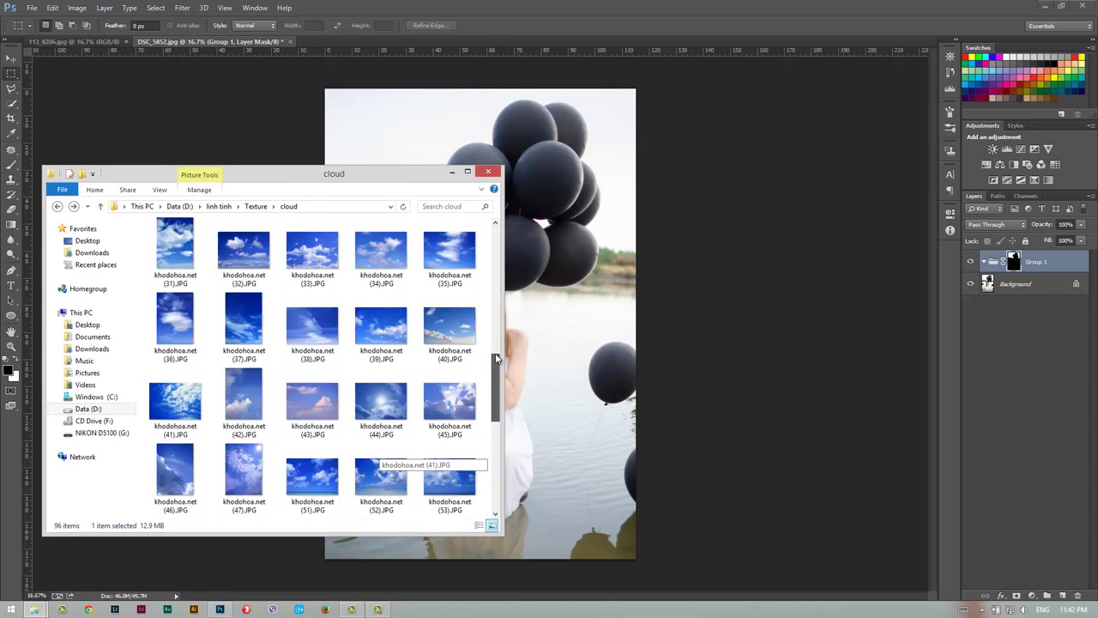
pyautogui.scroll(-5, 490, 343)
pyautogui.scroll(-5, 464, 369)
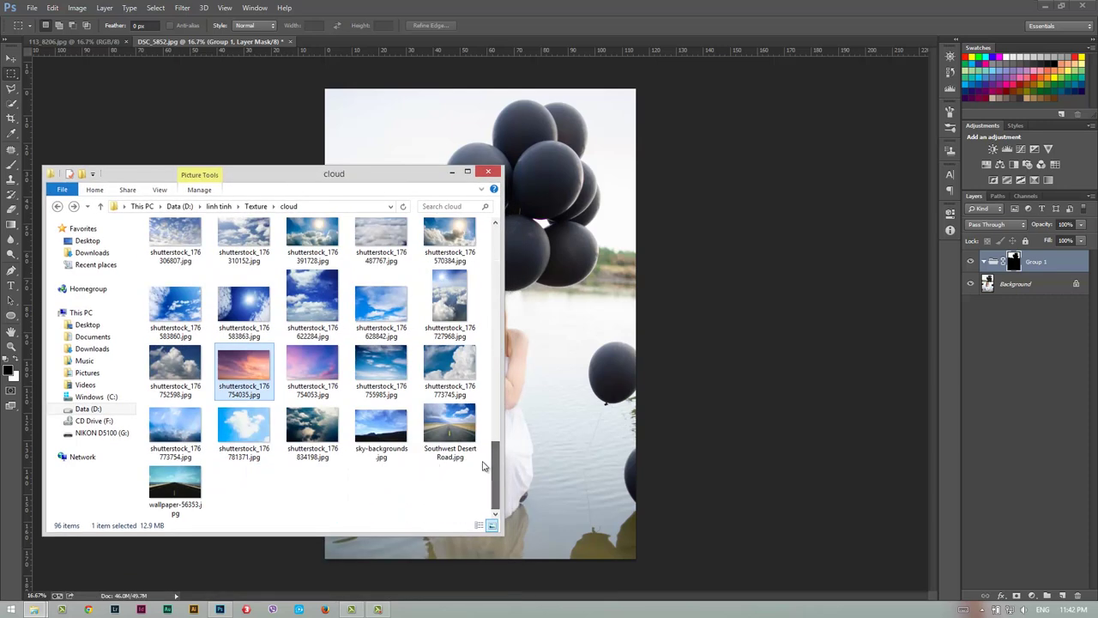
pyautogui.scroll(1, 429, 403)
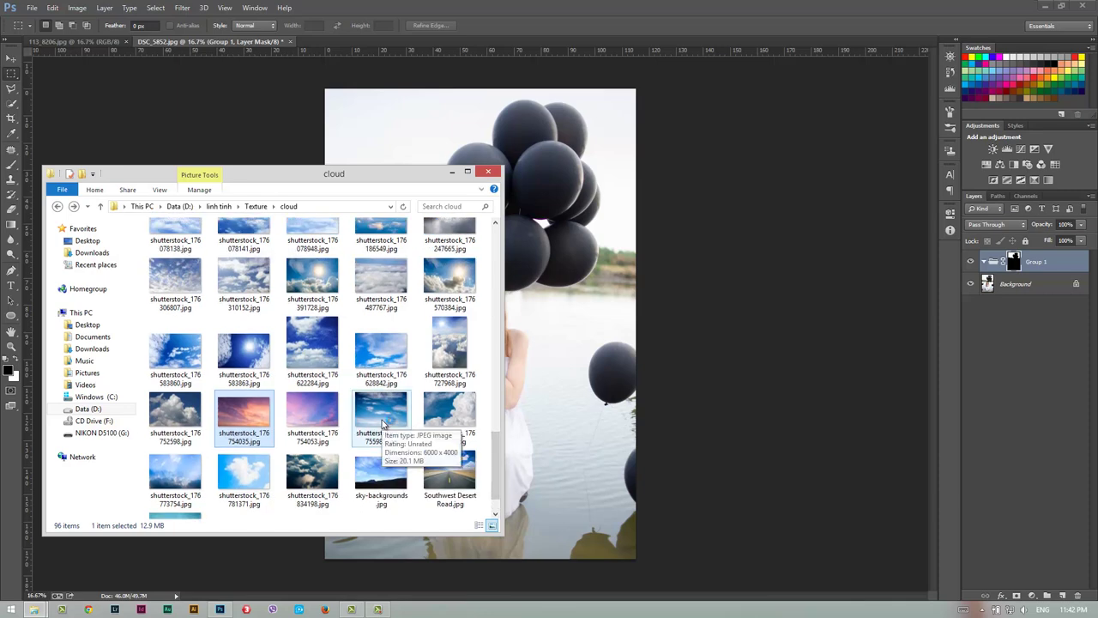
pyautogui.moveTo(388, 179); pyautogui.dragTo(936, 147)
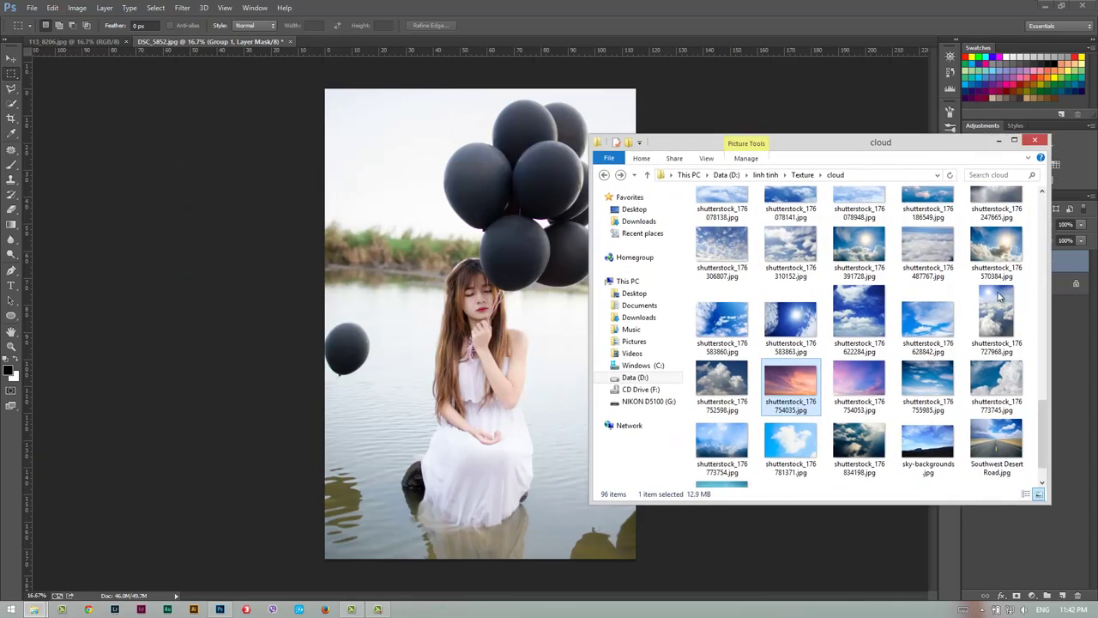
pyautogui.moveTo(1058, 436); pyautogui.dragTo(1059, 219)
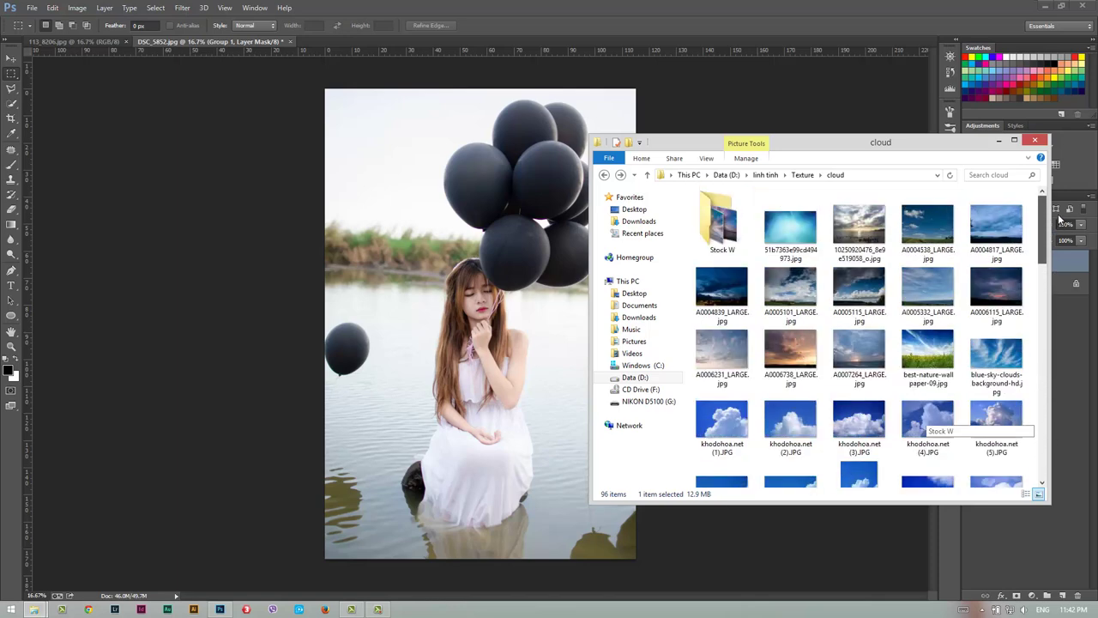
pyautogui.moveTo(1058, 221)
pyautogui.mouseDown()
pyautogui.moveTo(1042, 273)
pyautogui.moveTo(1046, 401)
pyautogui.mouseUp()
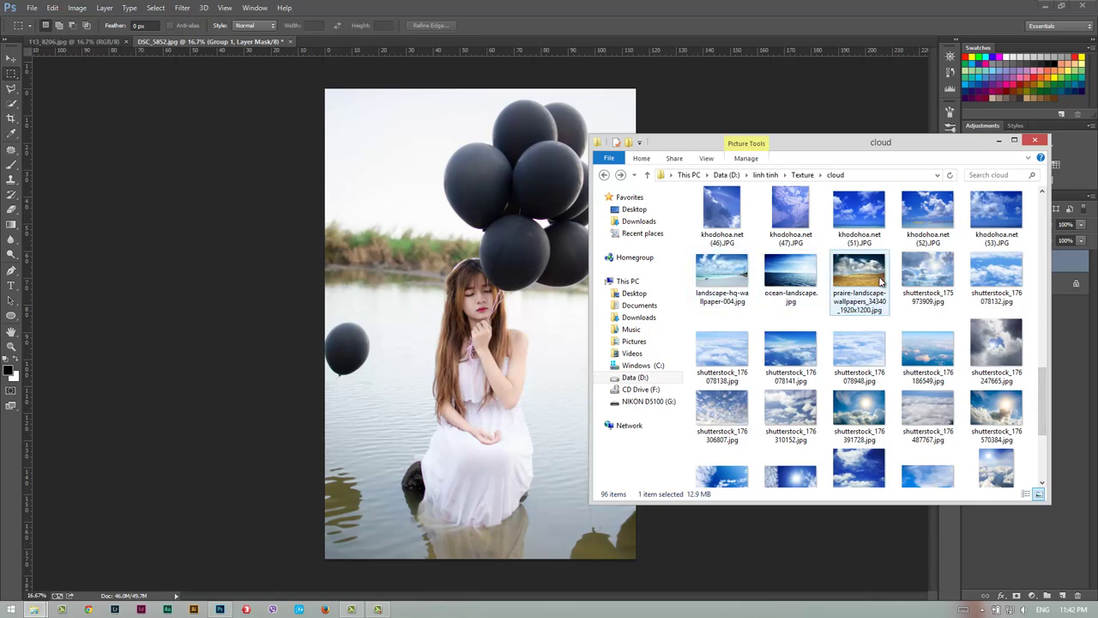
pyautogui.scroll(-3, 952, 343)
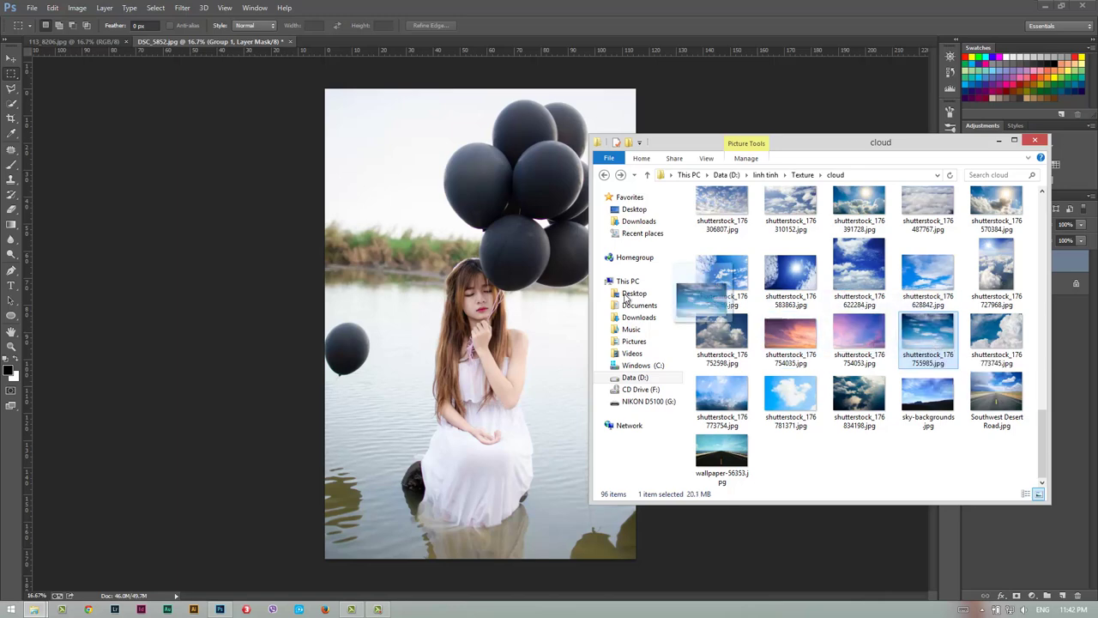
# Drop shutterstock_176755985.jpg into the balloon image, scaled to about 289% and raised over the top.
pyautogui.moveTo(935, 343); pyautogui.dragTo(505, 309)
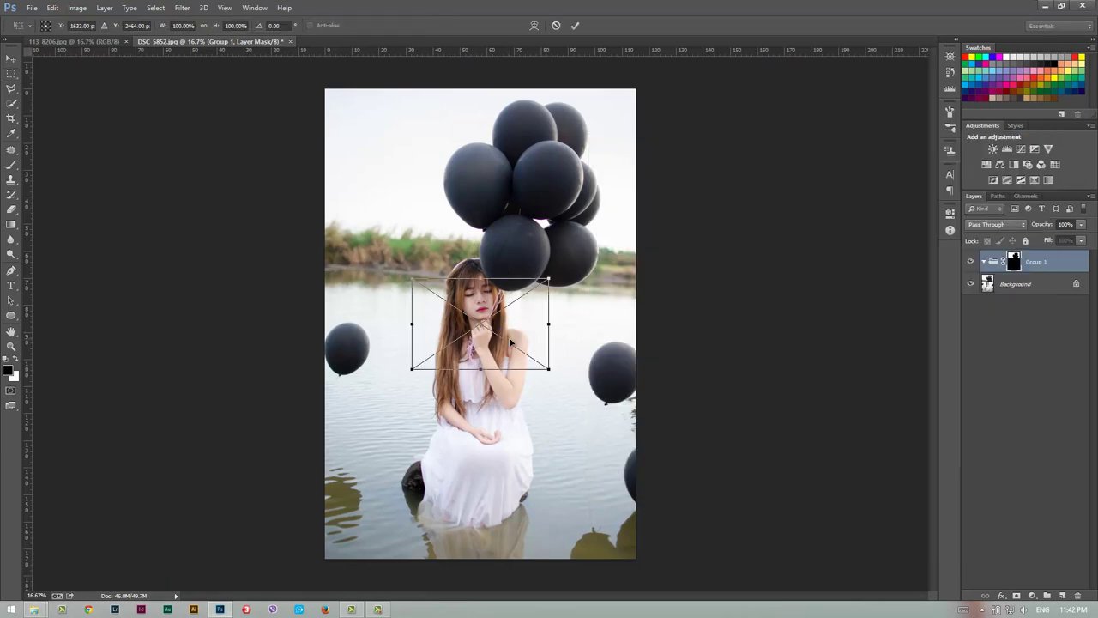
pyautogui.moveTo(548, 369); pyautogui.dragTo(659, 417)
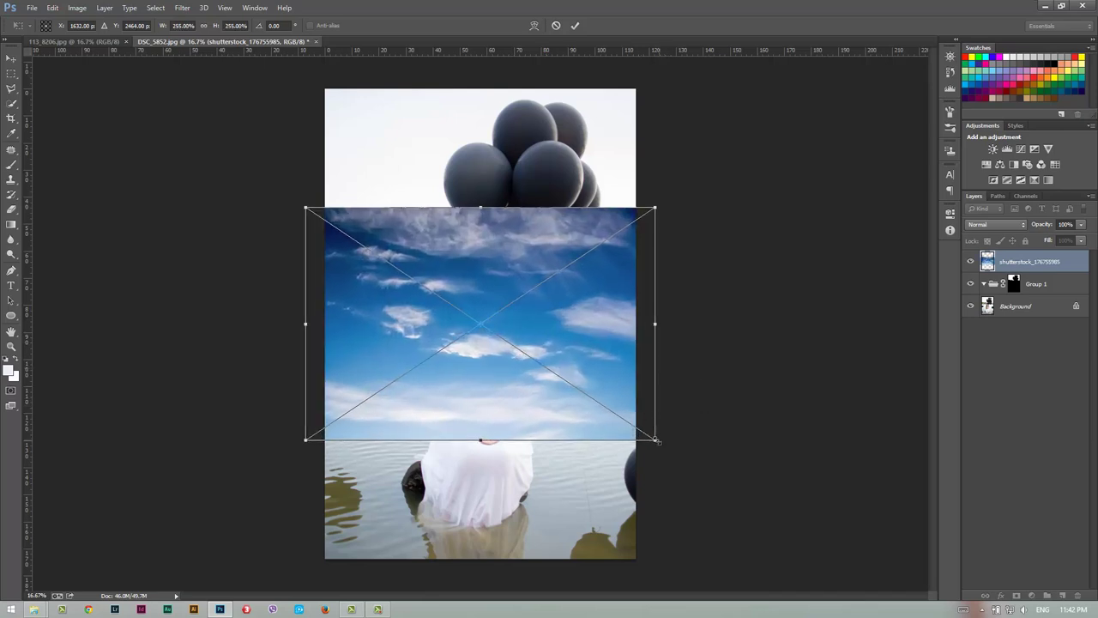
pyautogui.moveTo(653, 437); pyautogui.dragTo(702, 471)
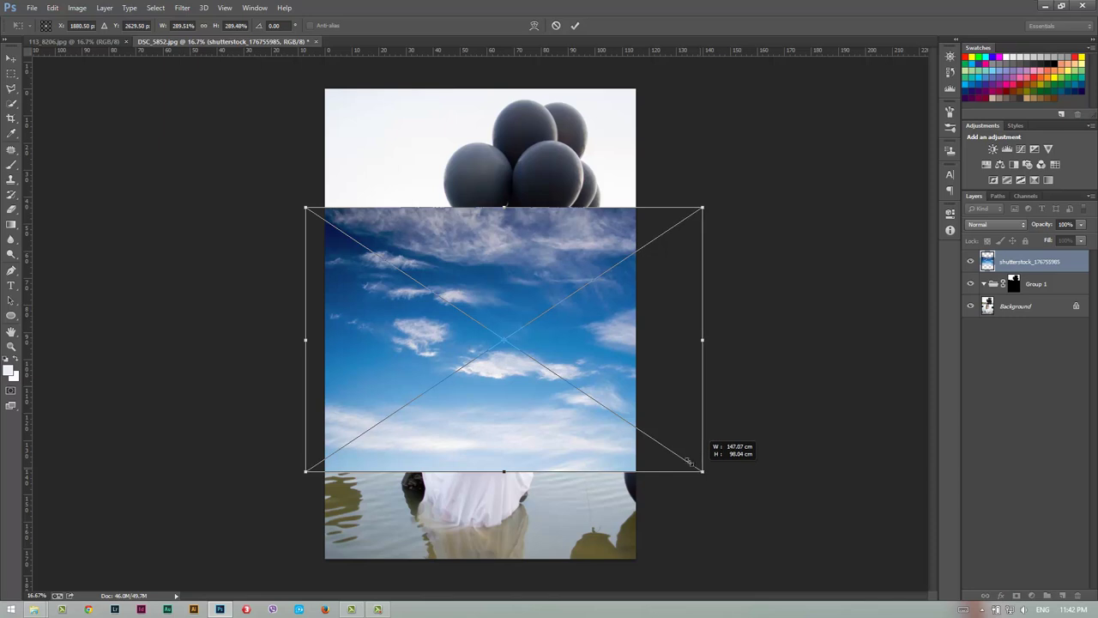
pyautogui.moveTo(601, 322); pyautogui.dragTo(579, 219)
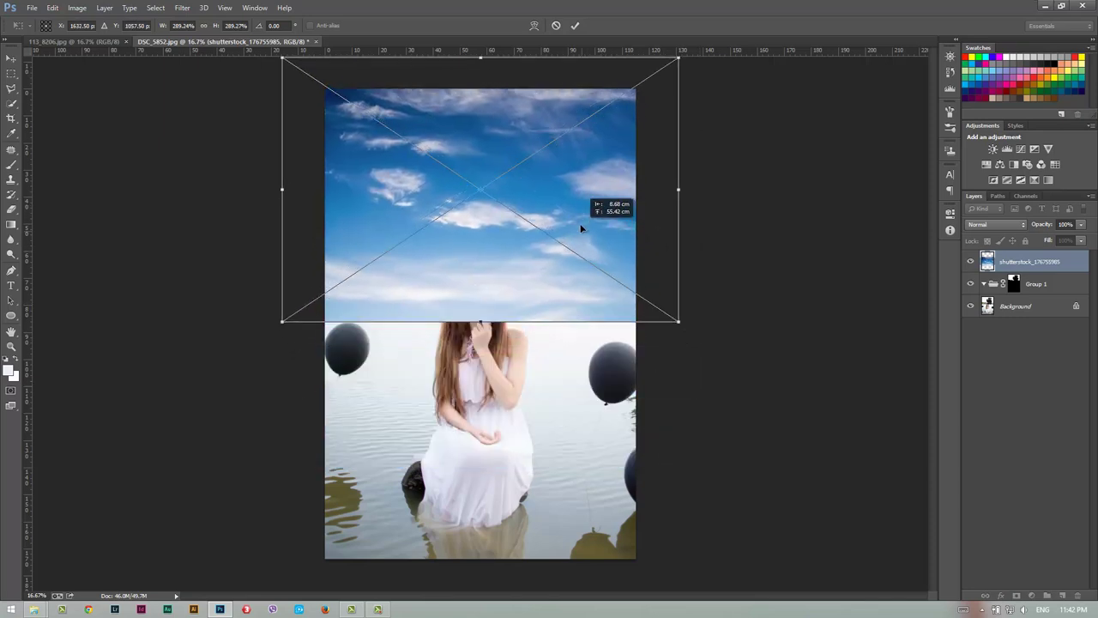
pyautogui.press('Return')
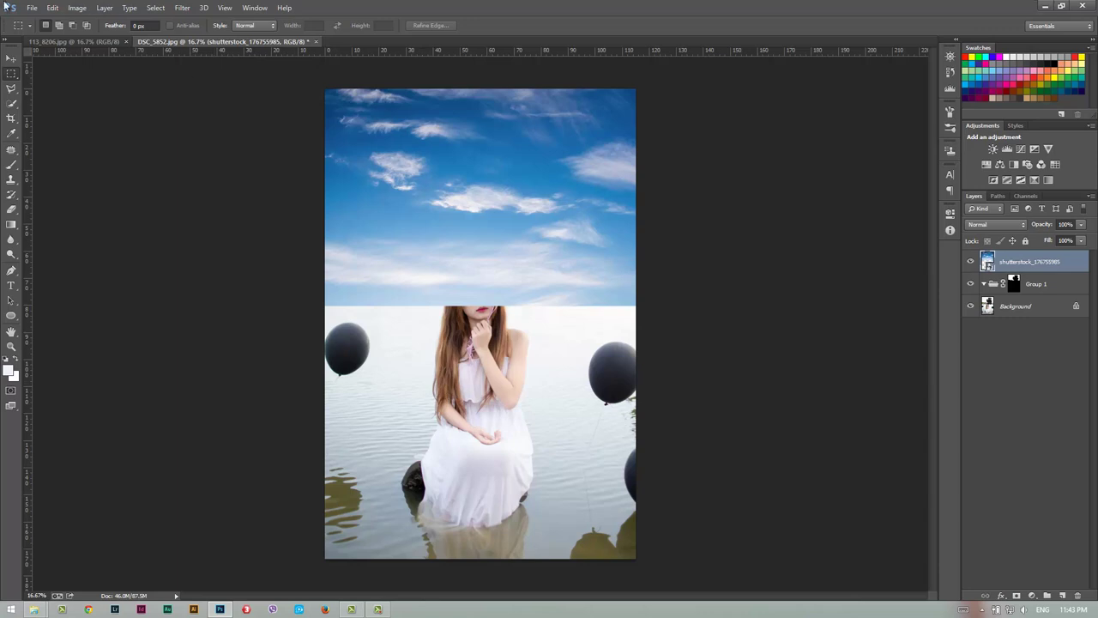
pyautogui.click(32, 7)
# Move the sky layer under Group 1, reposition it across the top, and set opacity to 80%.
pyautogui.click(51, 33)
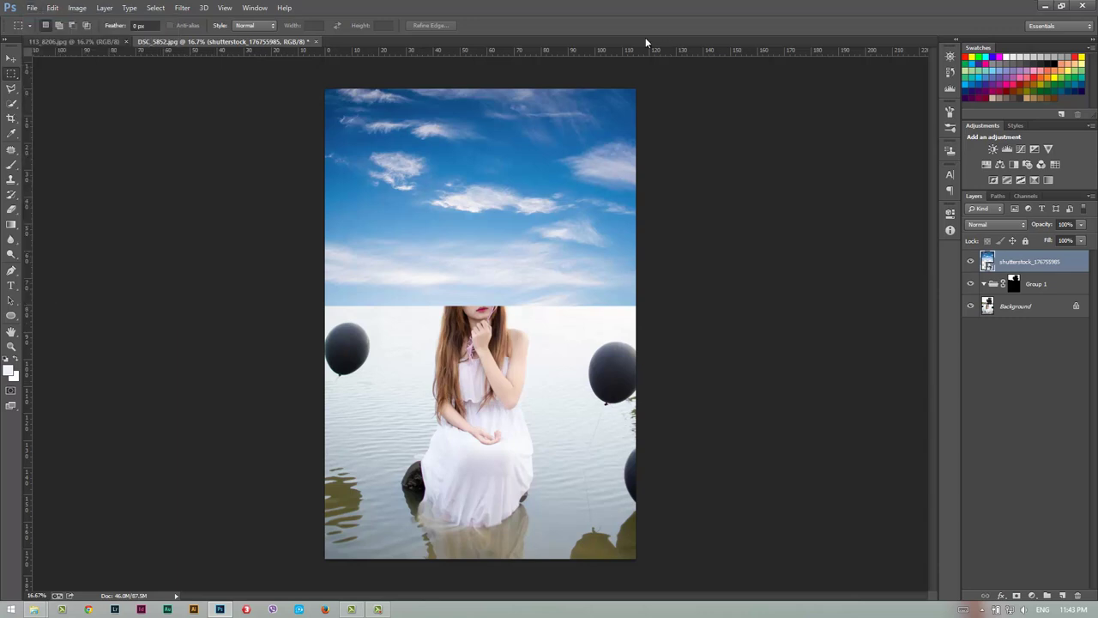
pyautogui.click(13, 59)
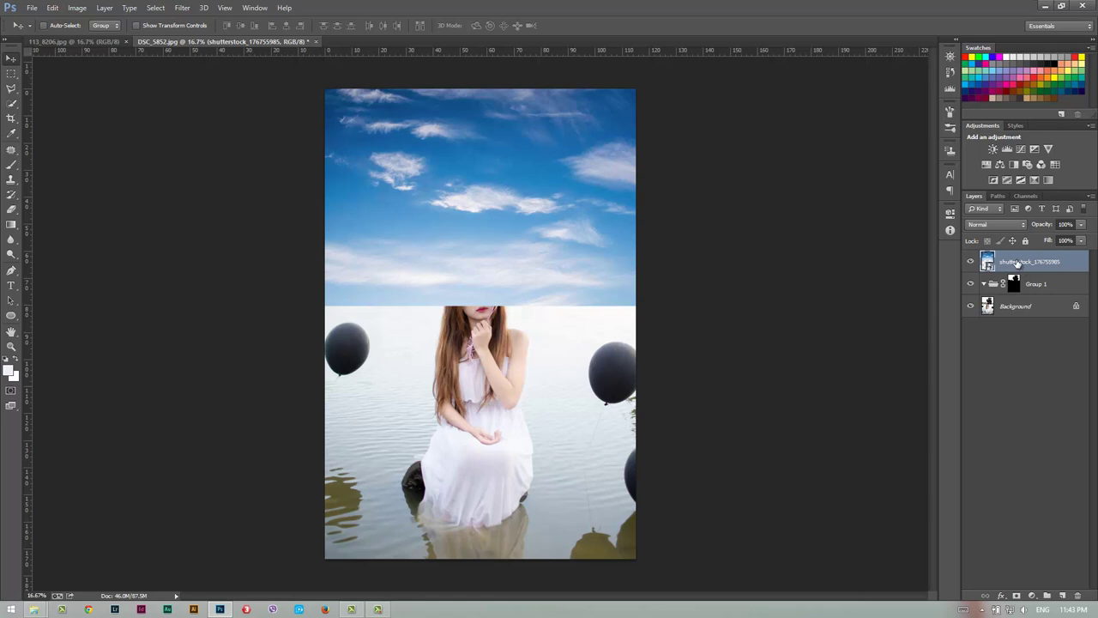
pyautogui.moveTo(1017, 263)
pyautogui.mouseDown()
pyautogui.moveTo(1014, 289)
pyautogui.moveTo(1001, 286)
pyautogui.mouseUp()
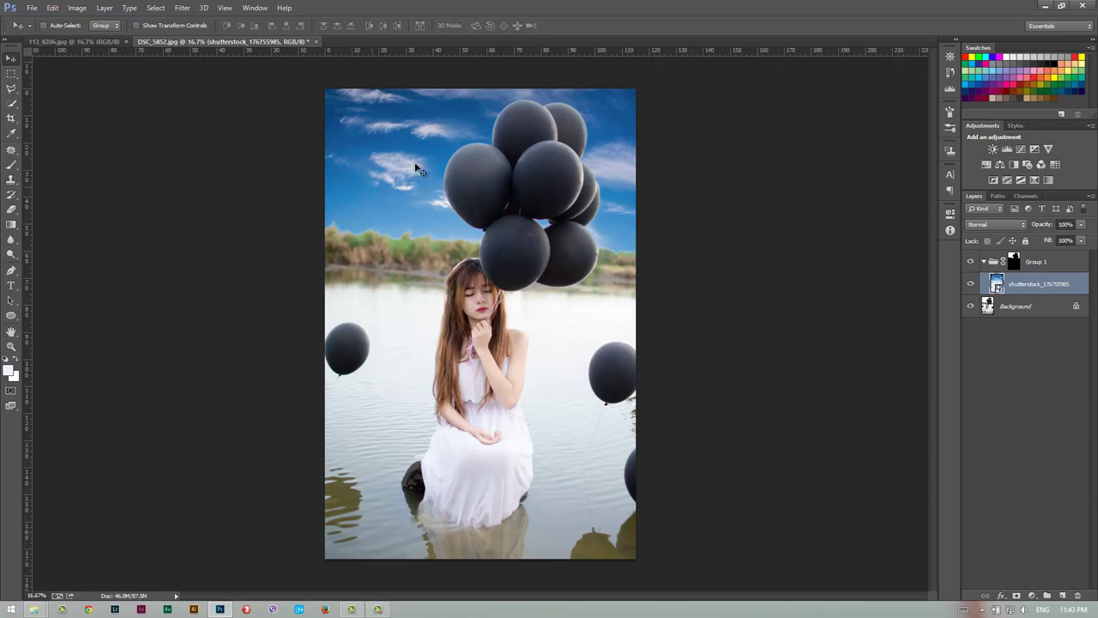
pyautogui.moveTo(459, 159)
pyautogui.mouseDown()
pyautogui.moveTo(538, 173)
pyautogui.moveTo(230, 173)
pyautogui.mouseUp()
pyautogui.moveTo(372, 174)
pyautogui.mouseDown()
pyautogui.moveTo(569, 168)
pyautogui.moveTo(566, 138)
pyautogui.mouseUp()
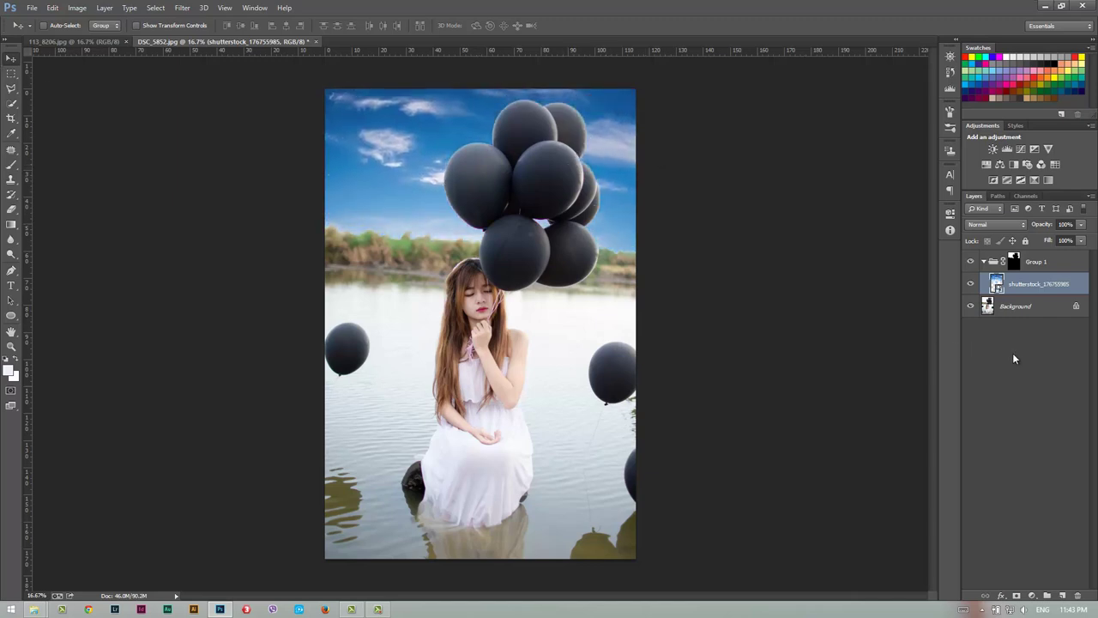
pyautogui.moveTo(555, 187)
pyautogui.mouseDown()
pyautogui.moveTo(562, 160)
pyautogui.moveTo(557, 178)
pyautogui.mouseUp()
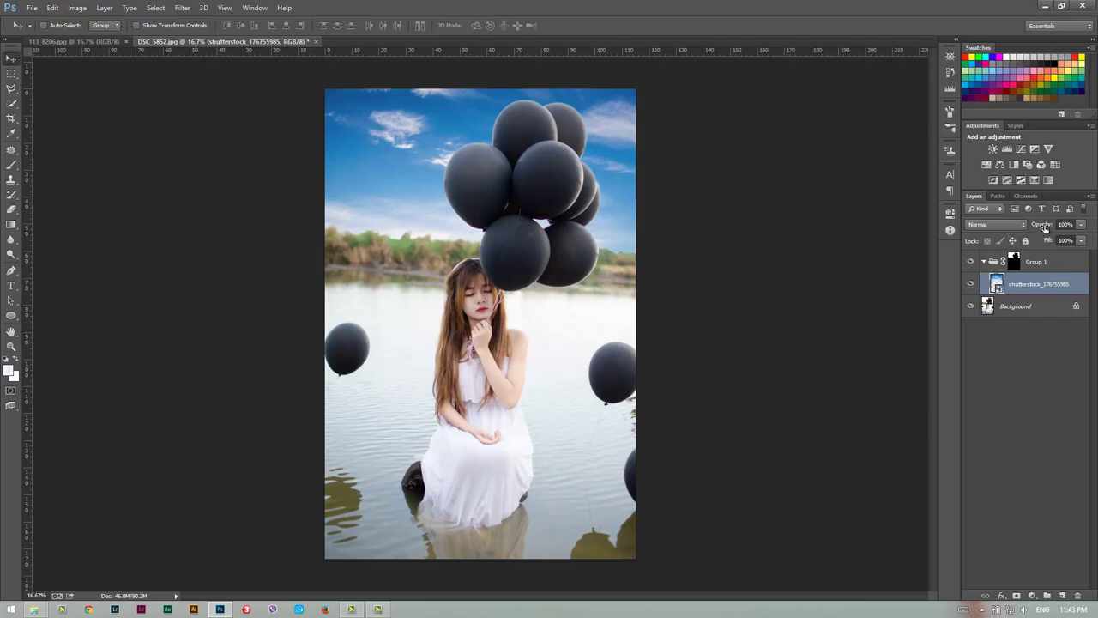
pyautogui.moveTo(1041, 228); pyautogui.dragTo(1037, 232)
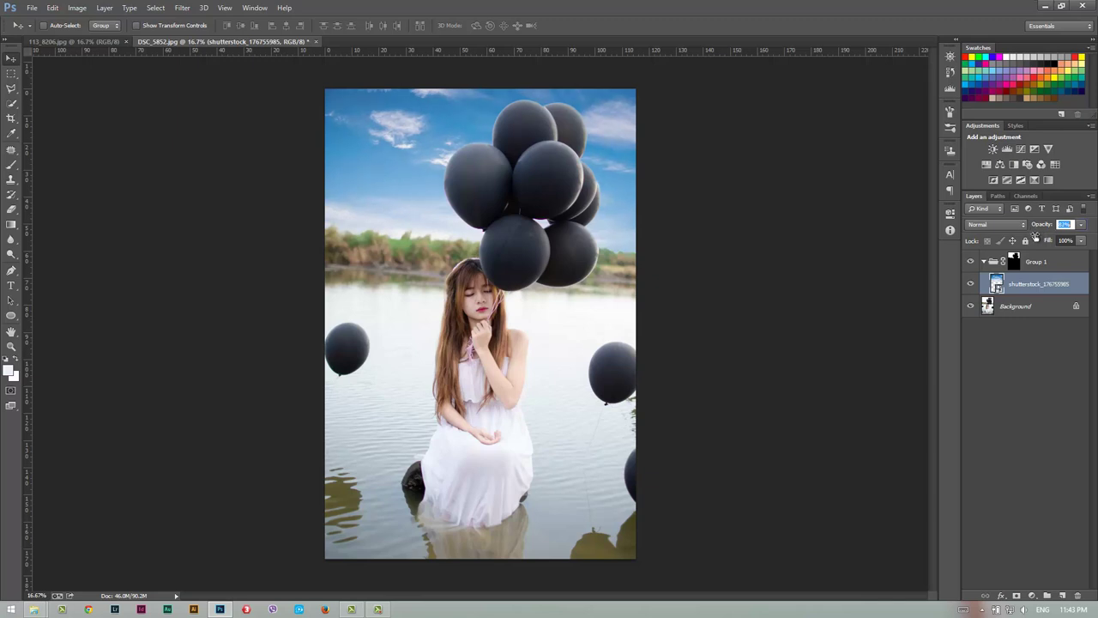
pyautogui.press('Return')
pyautogui.click(11, 346)
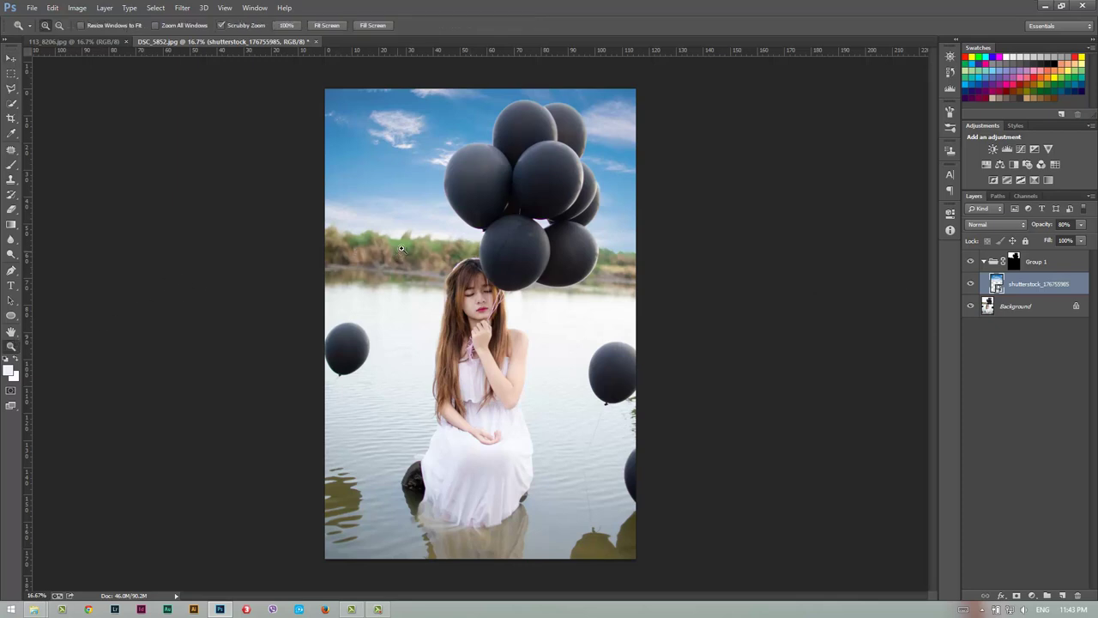
pyautogui.moveTo(407, 243); pyautogui.dragTo(447, 258)
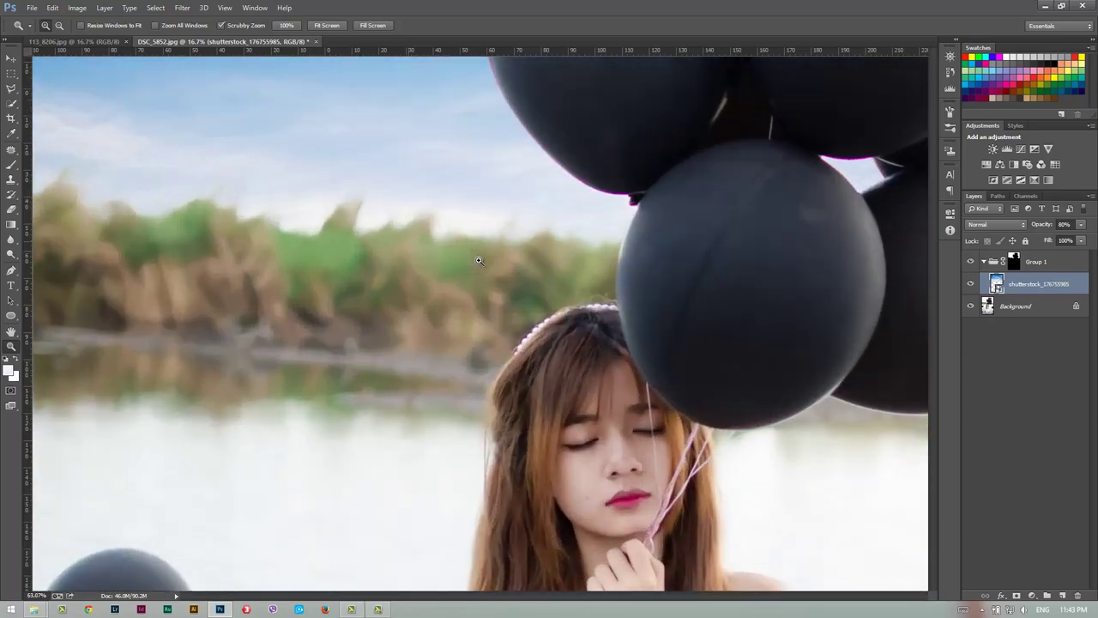
pyautogui.moveTo(448, 257); pyautogui.dragTo(477, 260)
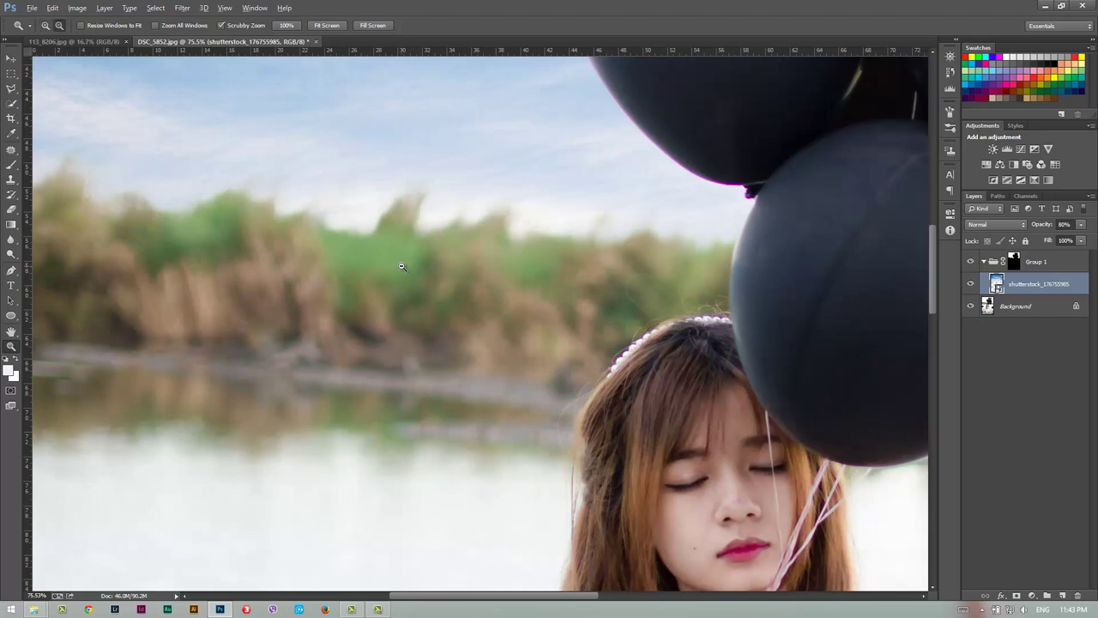
pyautogui.keyDown('alt'); pyautogui.click(402, 266); pyautogui.keyUp('alt')
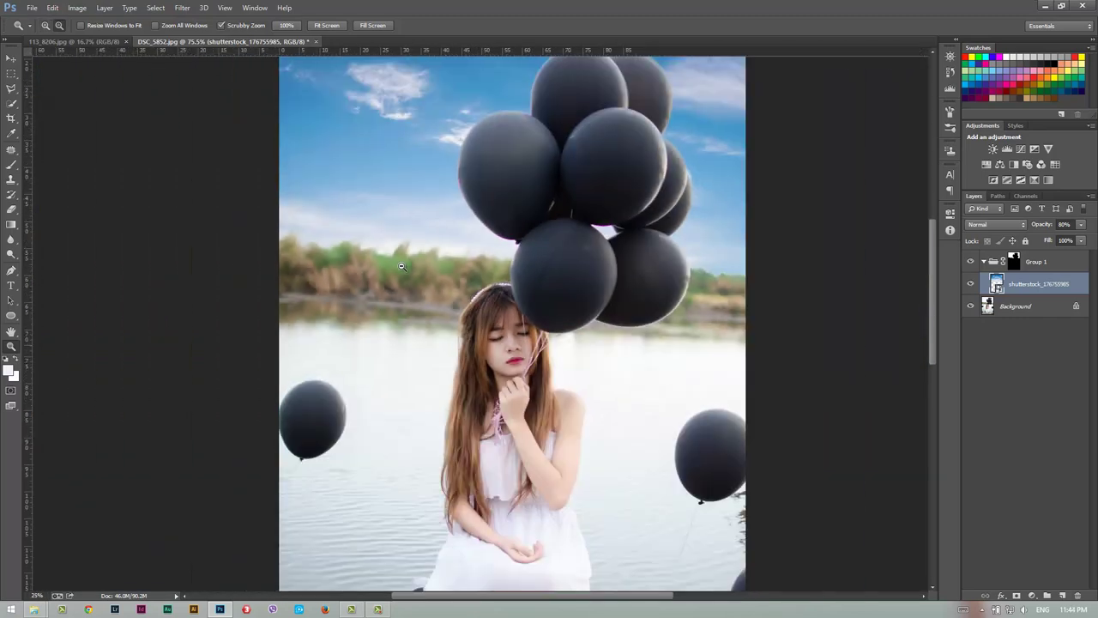
pyautogui.keyDown('alt'); pyautogui.click(401, 266); pyautogui.keyUp('alt')
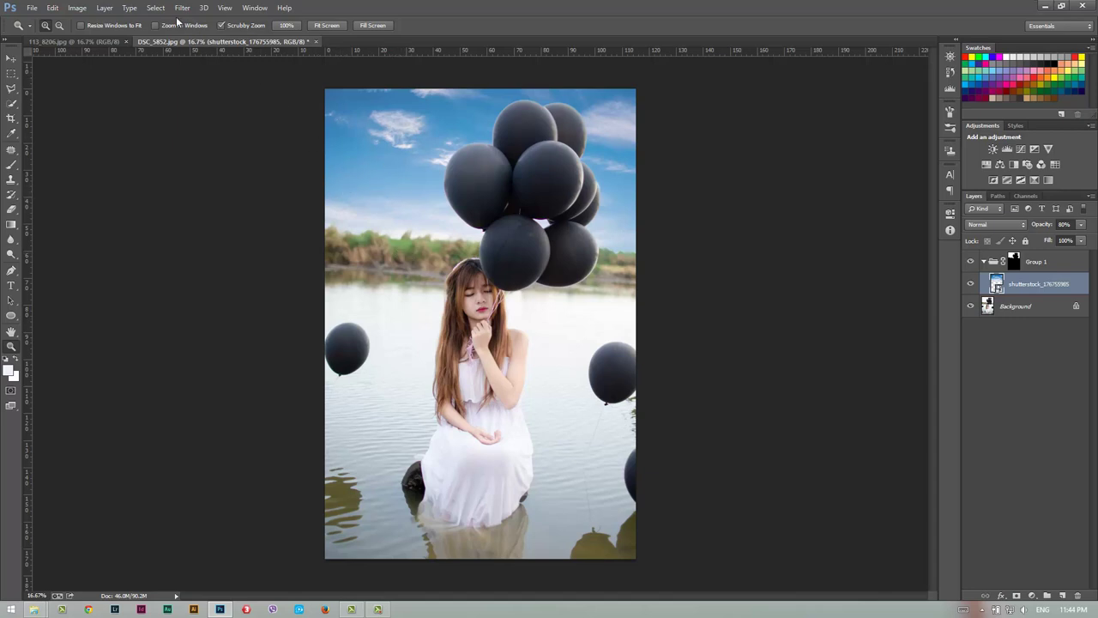
# Apply a Gaussian Blur of about 7.8 px radius to the sky layer.
pyautogui.click(182, 9)
pyautogui.moveTo(188, 134)
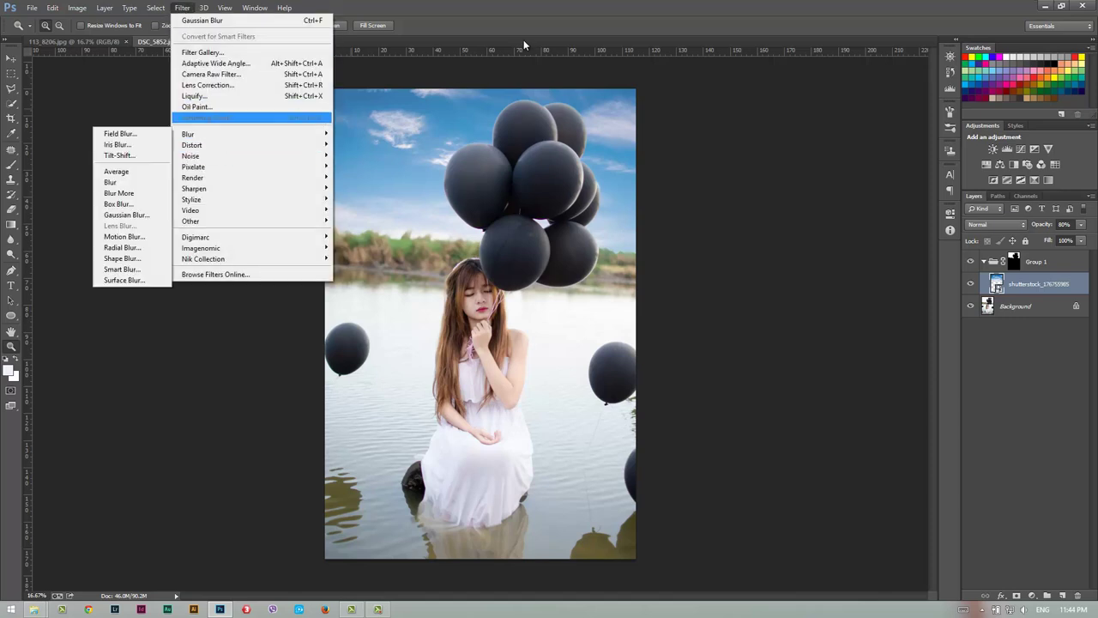
pyautogui.click(364, 267)
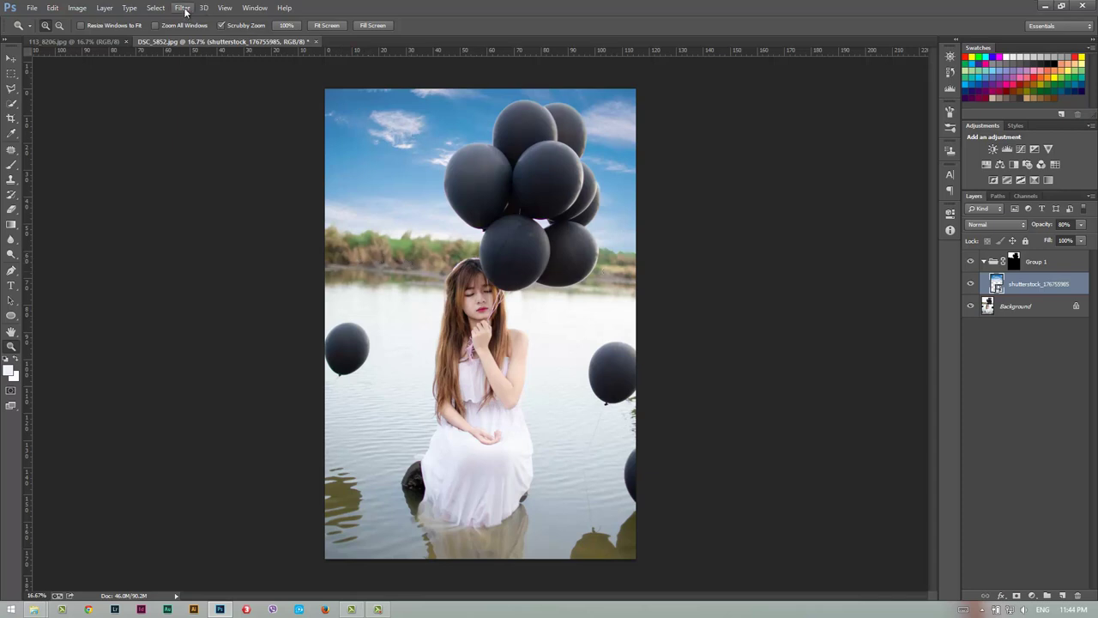
pyautogui.click(182, 8)
pyautogui.moveTo(188, 134)
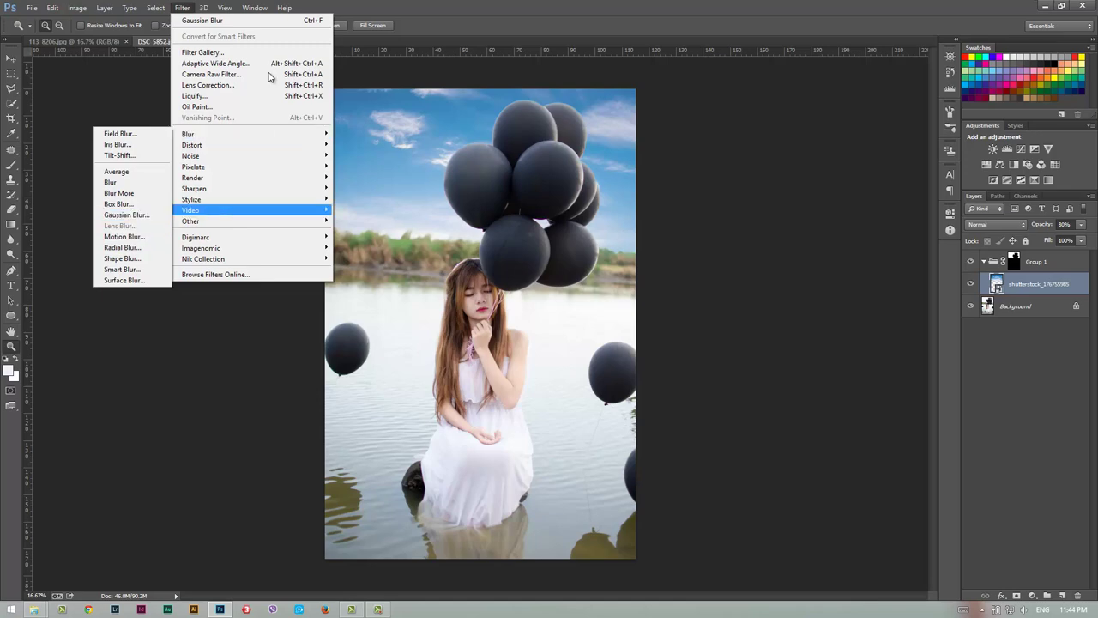
pyautogui.click(257, 8)
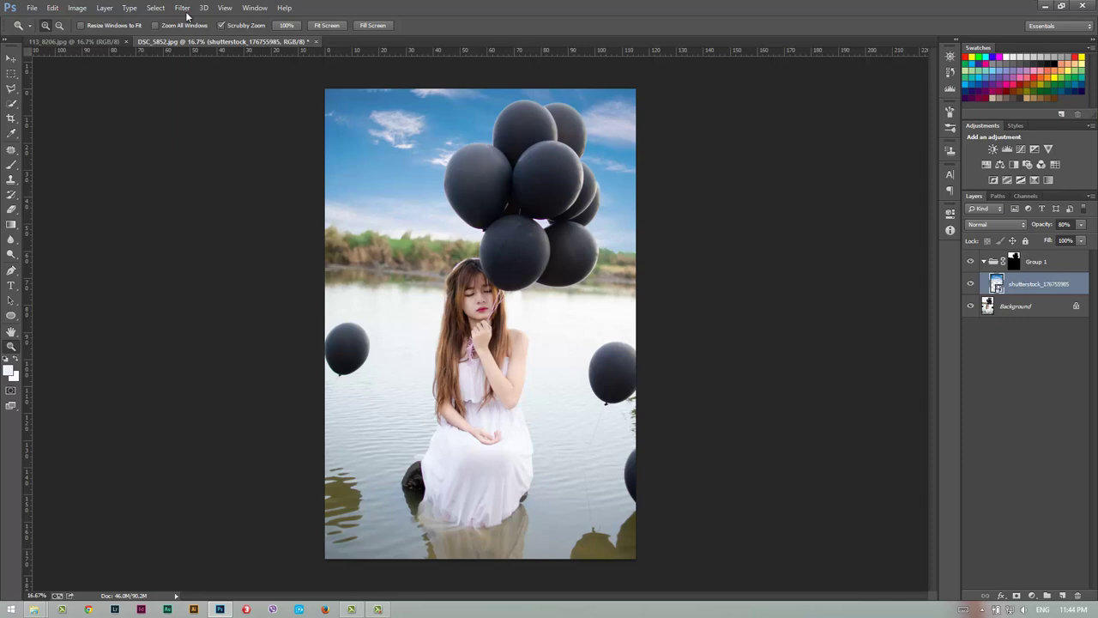
pyautogui.click(185, 12)
pyautogui.moveTo(248, 134)
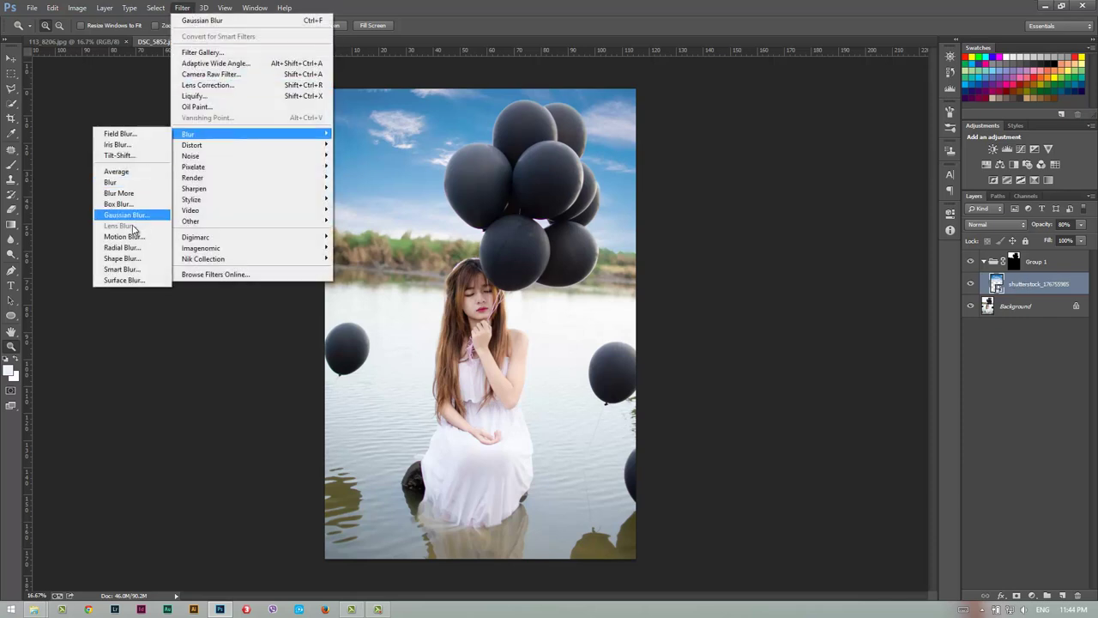
pyautogui.click(133, 218)
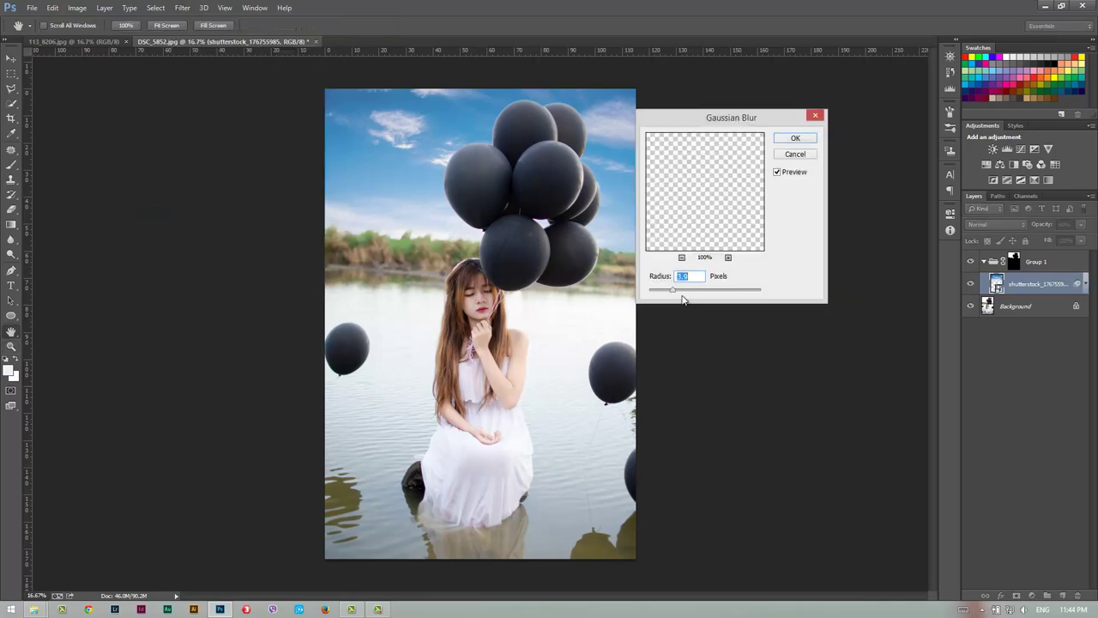
pyautogui.moveTo(674, 294)
pyautogui.mouseDown()
pyautogui.moveTo(659, 295)
pyautogui.moveTo(688, 295)
pyautogui.mouseUp()
pyautogui.moveTo(688, 294); pyautogui.dragTo(686, 295)
pyautogui.click(796, 138)
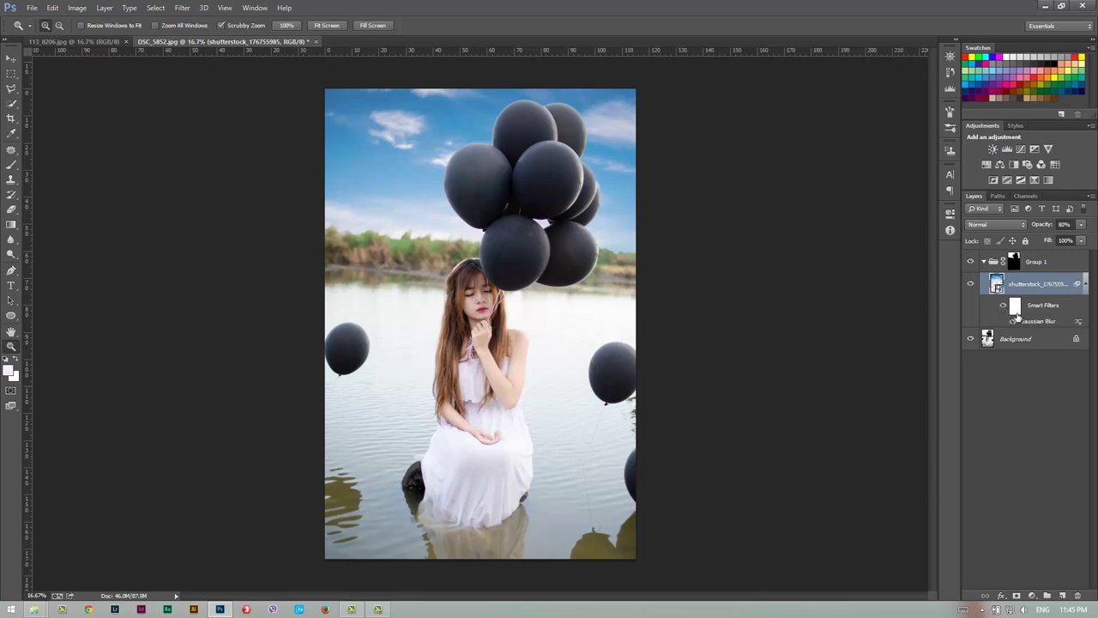
# Reopen the Gaussian Blur smart filter and readjust its radius.
pyautogui.doubleClick(1078, 323)
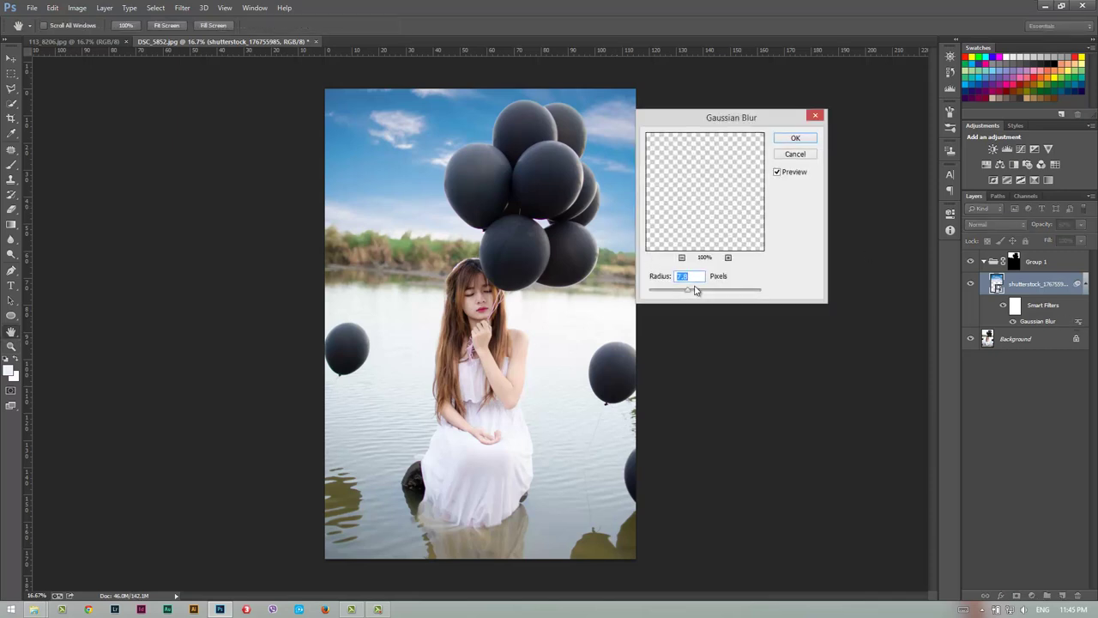
pyautogui.moveTo(695, 290); pyautogui.dragTo(701, 295)
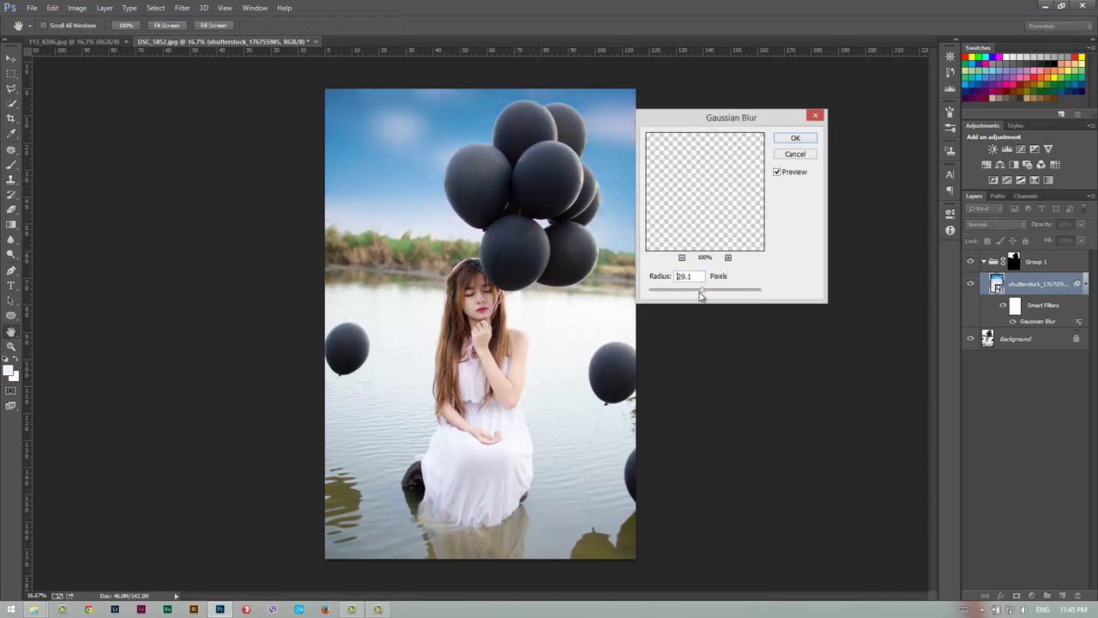
pyautogui.moveTo(701, 295); pyautogui.dragTo(687, 291)
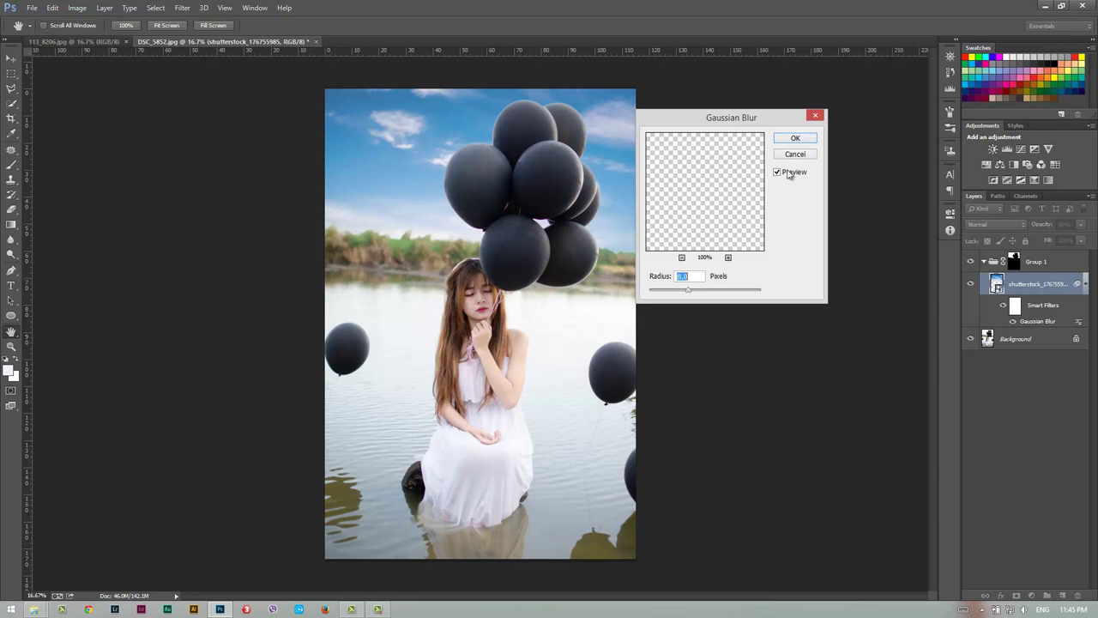
pyautogui.click(796, 138)
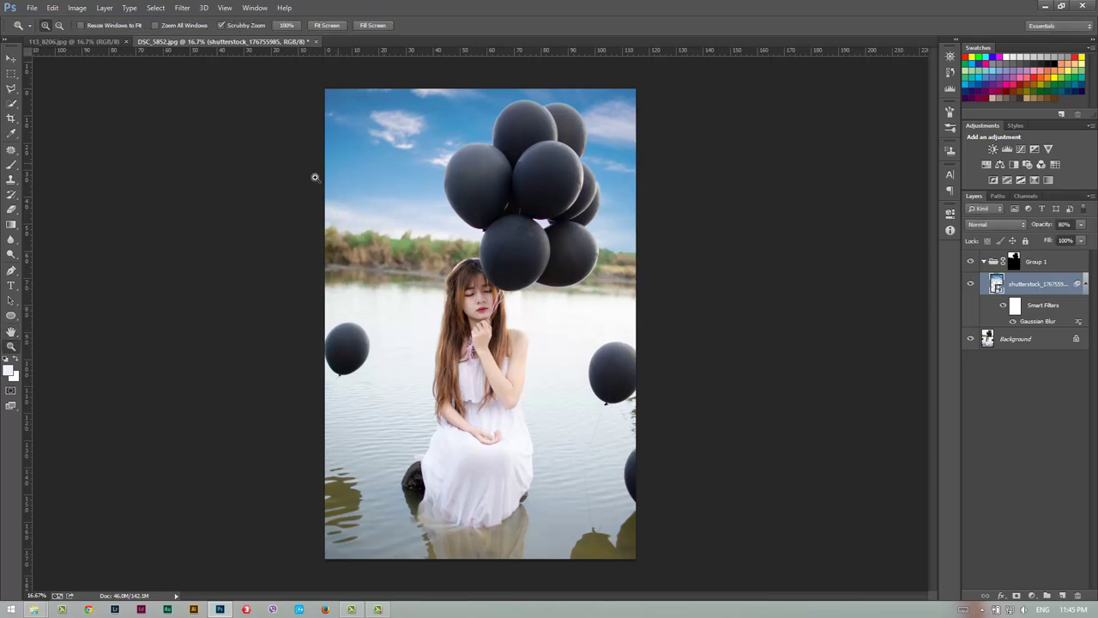
pyautogui.click(100, 42)
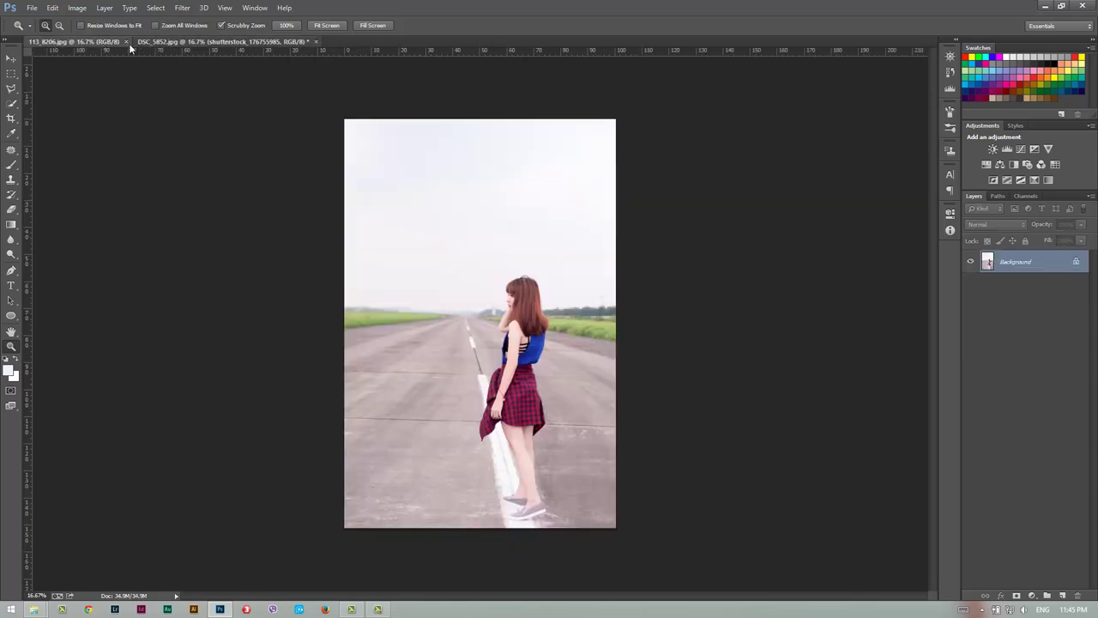
# On the road photo, select the pale sky with Color Range by sampling it (fuzziness 79).
pyautogui.click(172, 42)
pyautogui.click(86, 41)
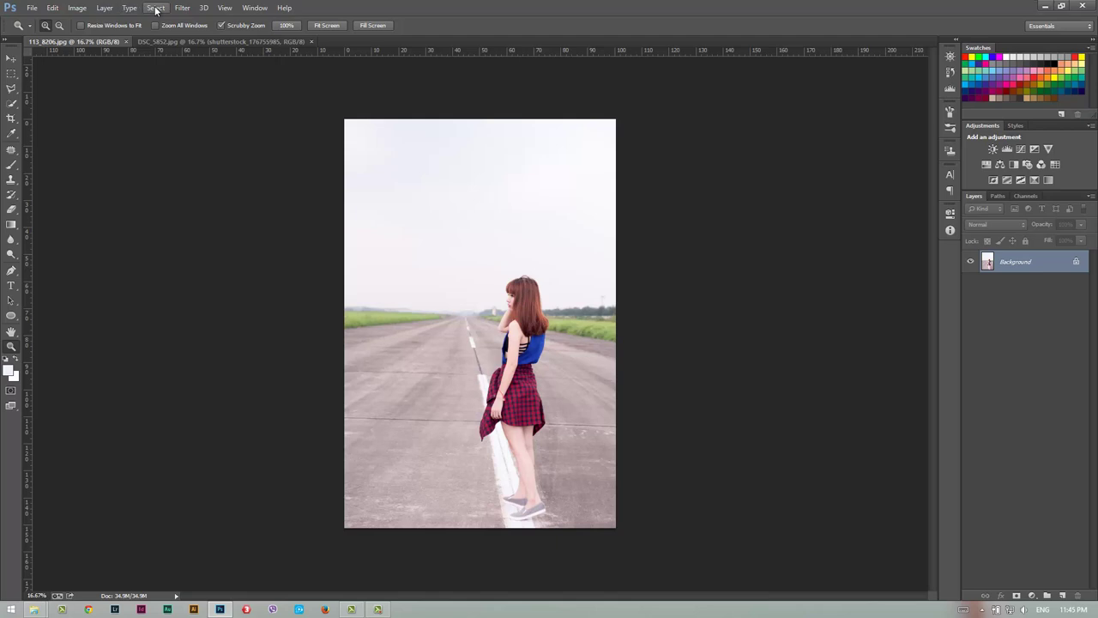
pyautogui.click(155, 7)
pyautogui.click(173, 118)
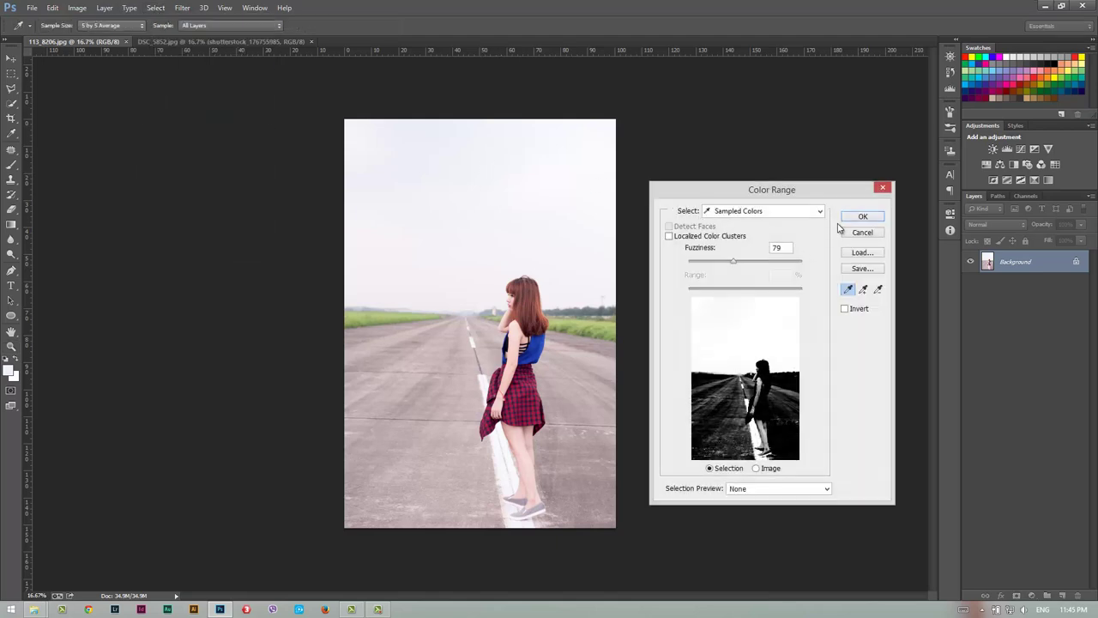
pyautogui.click(442, 130)
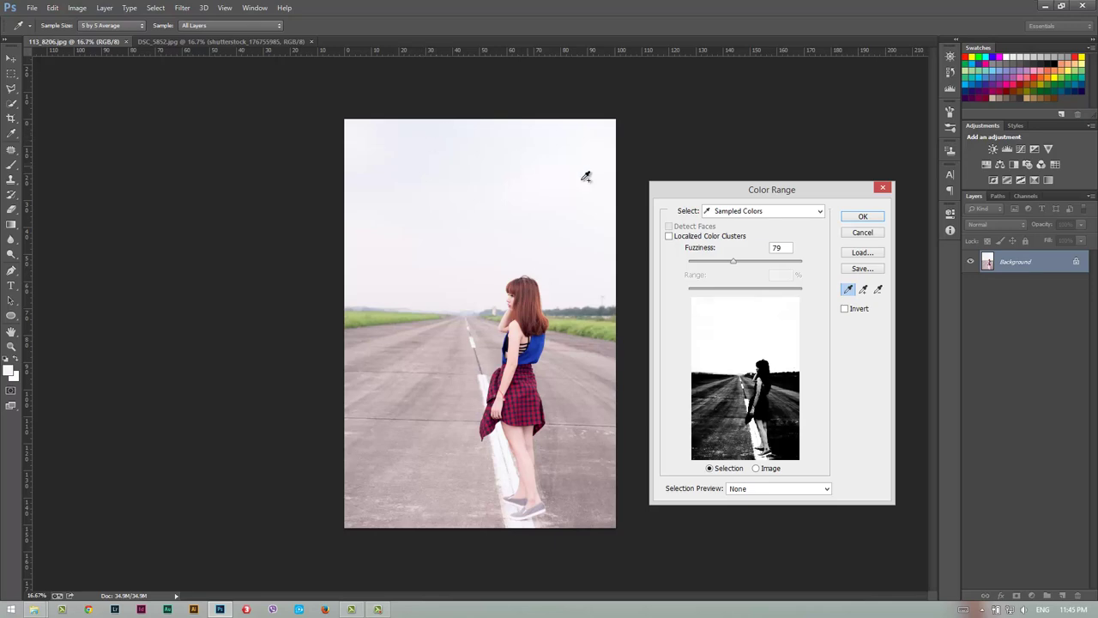
pyautogui.click(862, 217)
pyautogui.press('z')
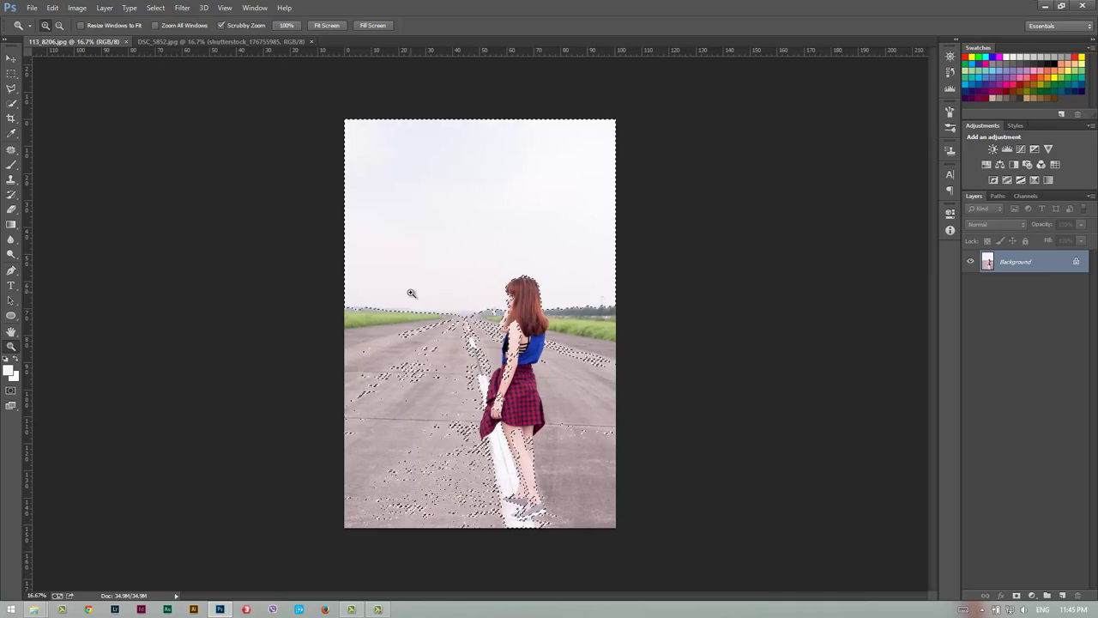
# In Quick Mask, paint the mask over the girl's cheek, lips and shoulder with a small brush.
pyautogui.click(14, 393)
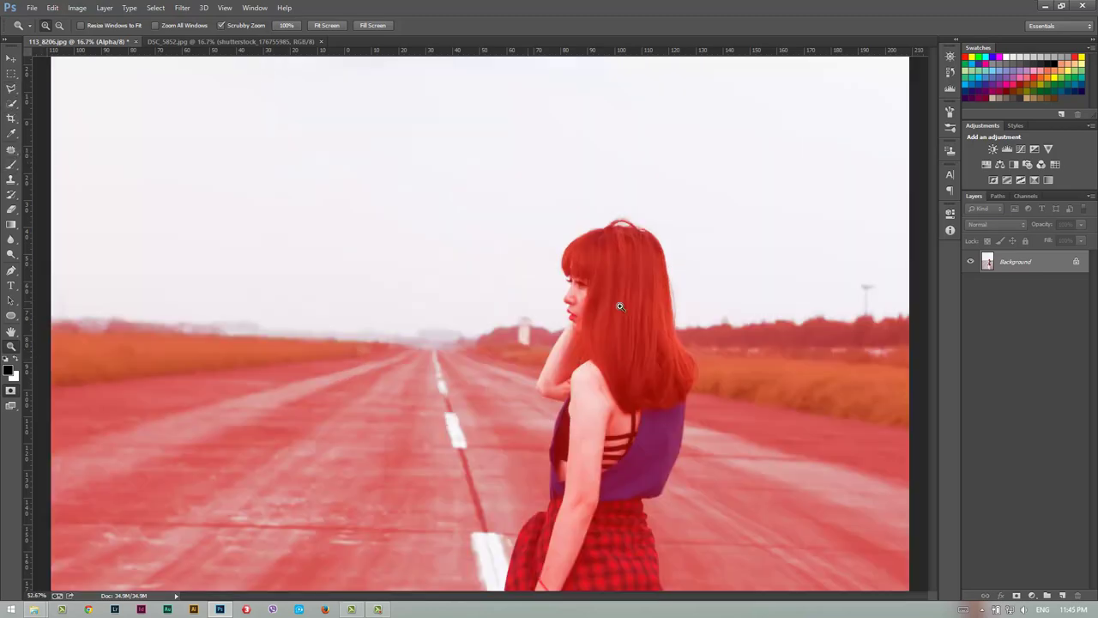
pyautogui.moveTo(529, 300); pyautogui.dragTo(635, 307)
pyautogui.click(10, 164)
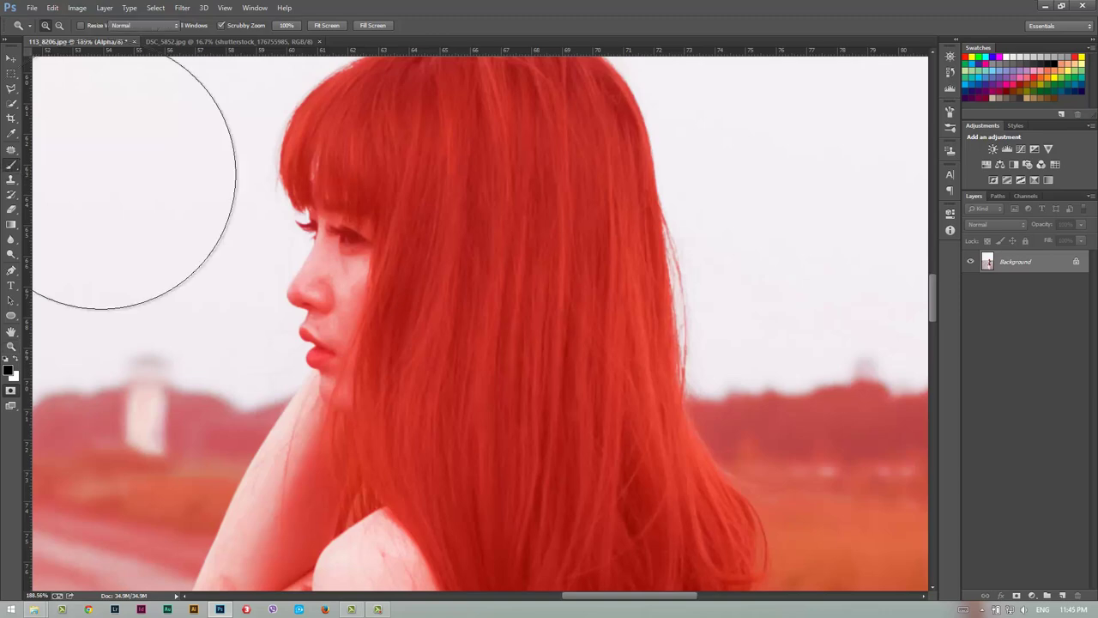
pyautogui.press('[')
pyautogui.press('[')
pyautogui.press('[')
pyautogui.press('[')
pyautogui.press('[')
pyautogui.press('[')
pyautogui.press('[')
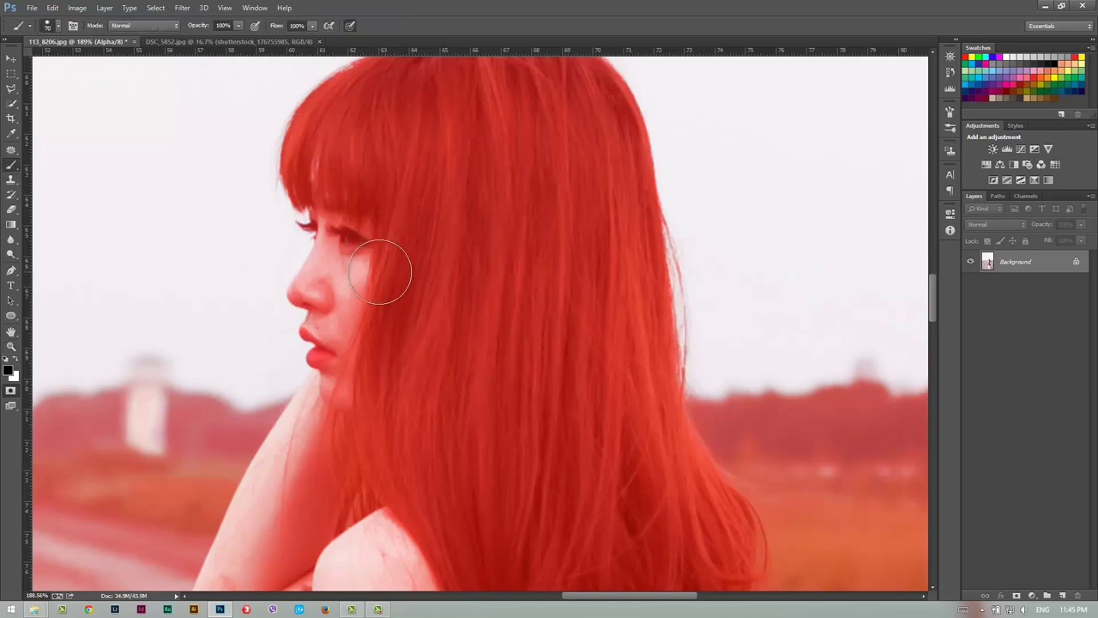
pyautogui.moveTo(380, 272)
pyautogui.mouseDown()
pyautogui.moveTo(338, 275)
pyautogui.moveTo(355, 230)
pyautogui.moveTo(342, 276)
pyautogui.mouseUp()
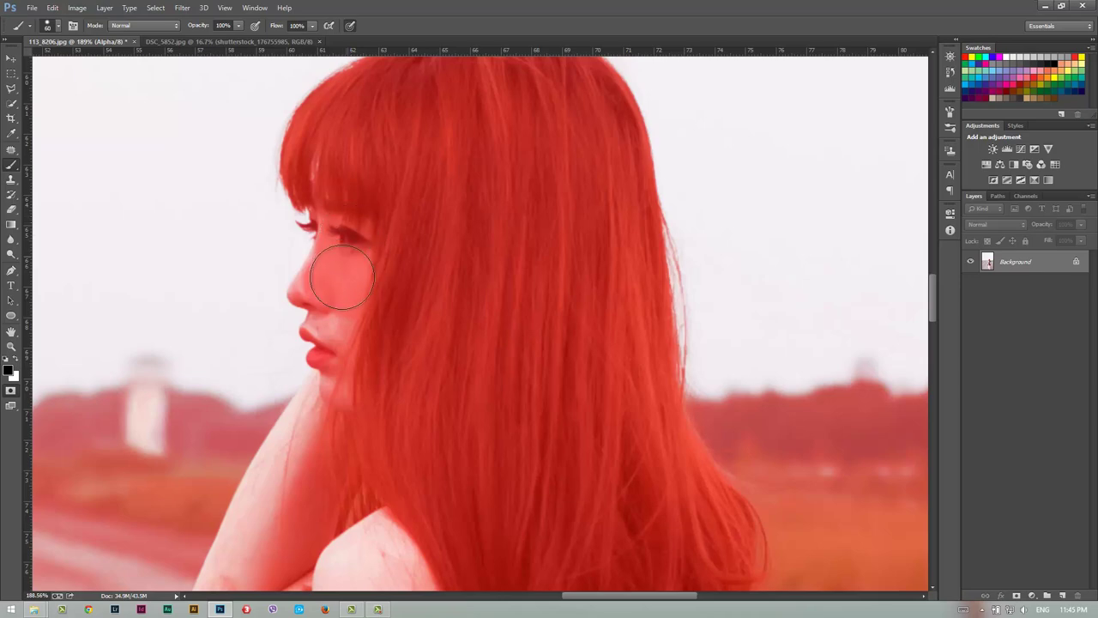
pyautogui.press('[')
pyautogui.press('[')
pyautogui.press('[')
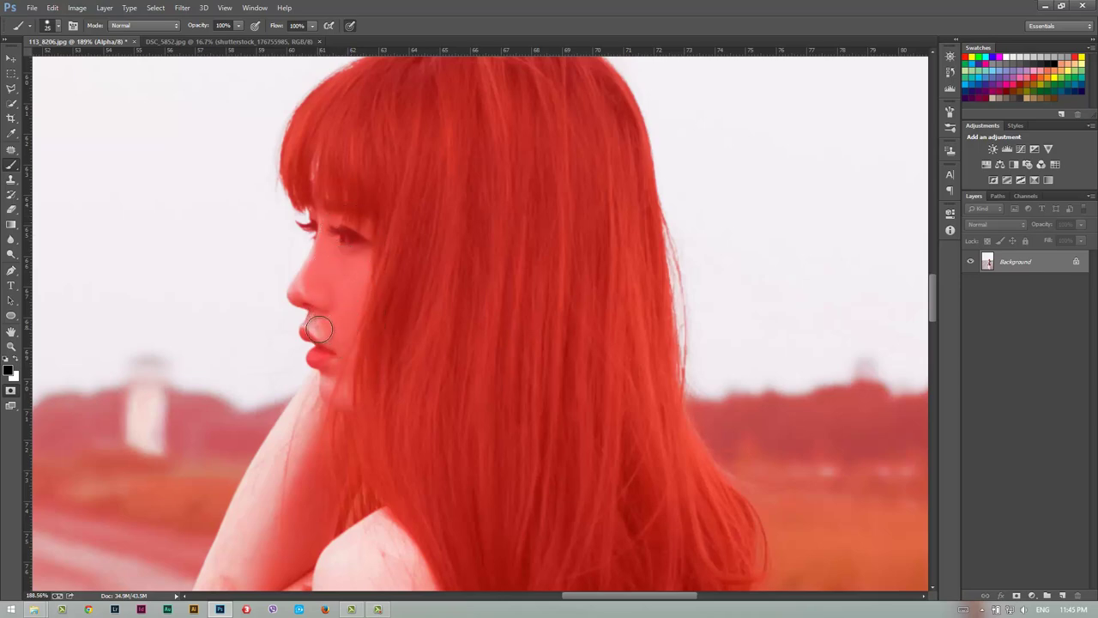
pyautogui.moveTo(319, 329); pyautogui.dragTo(310, 314)
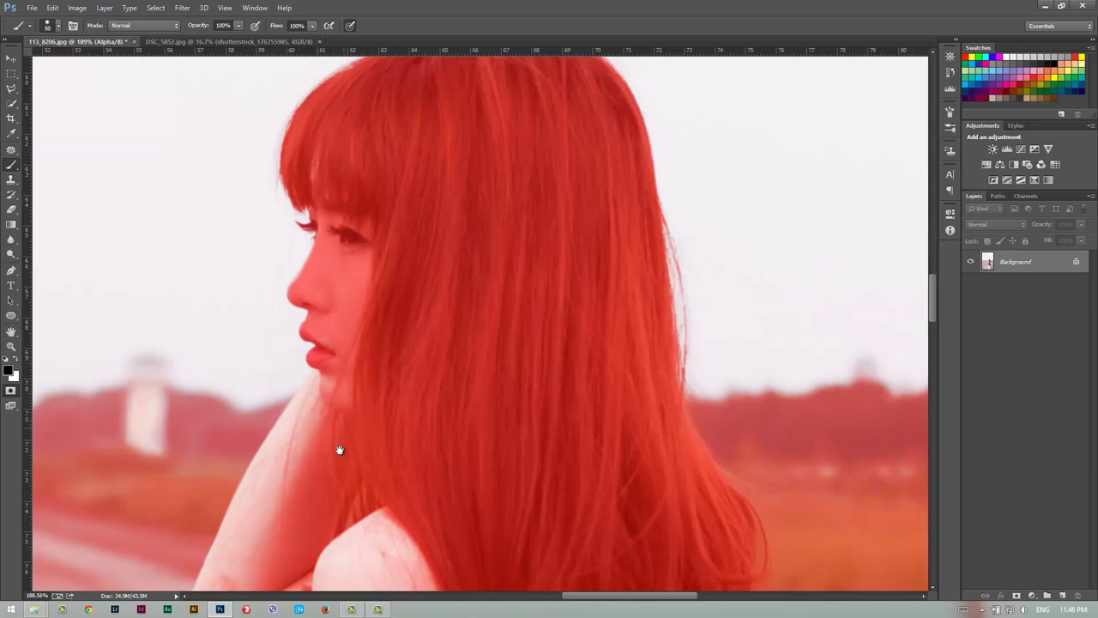
pyautogui.moveTo(338, 449)
pyautogui.mouseDown()
pyautogui.moveTo(534, 231)
pyautogui.moveTo(460, 229)
pyautogui.moveTo(518, 195)
pyautogui.moveTo(548, 130)
pyautogui.mouseUp()
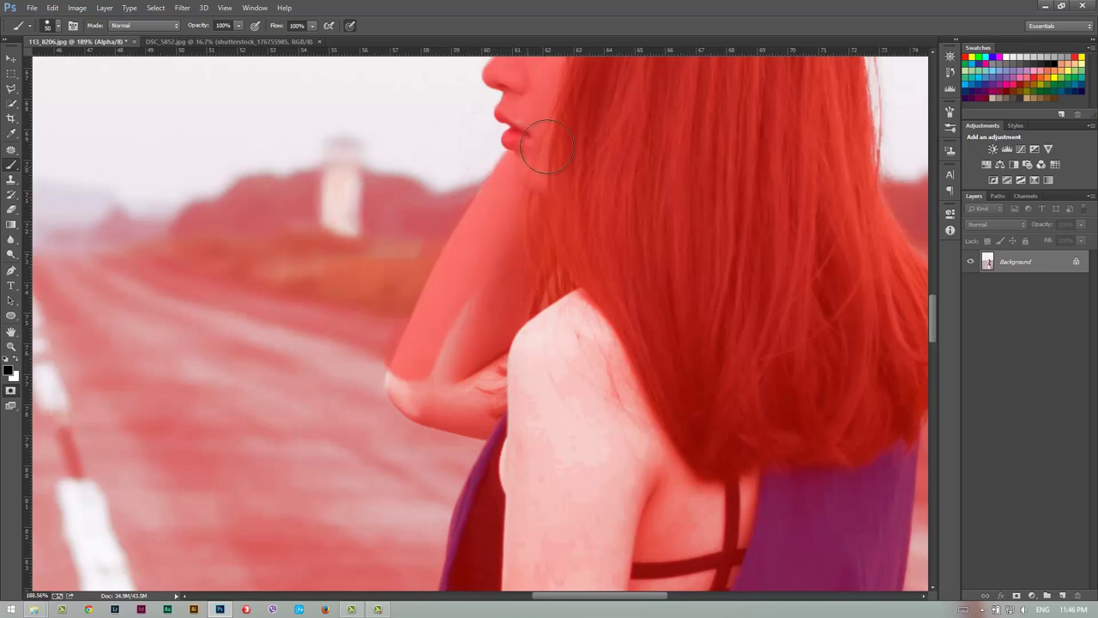
pyautogui.moveTo(600, 304)
pyautogui.mouseDown()
pyautogui.moveTo(527, 387)
pyautogui.moveTo(456, 398)
pyautogui.moveTo(253, 253)
pyautogui.mouseUp()
pyautogui.press('z')
pyautogui.press('l')
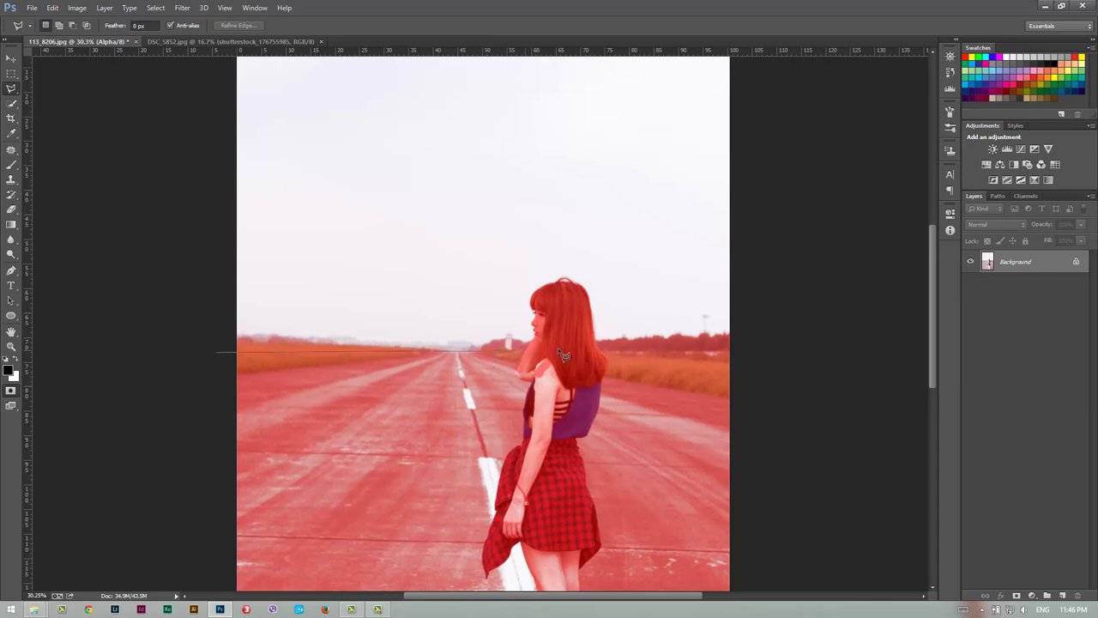
# Outline the whole road area below the horizon with the Polygonal Lasso and fill it with mask.
pyautogui.click(774, 346)
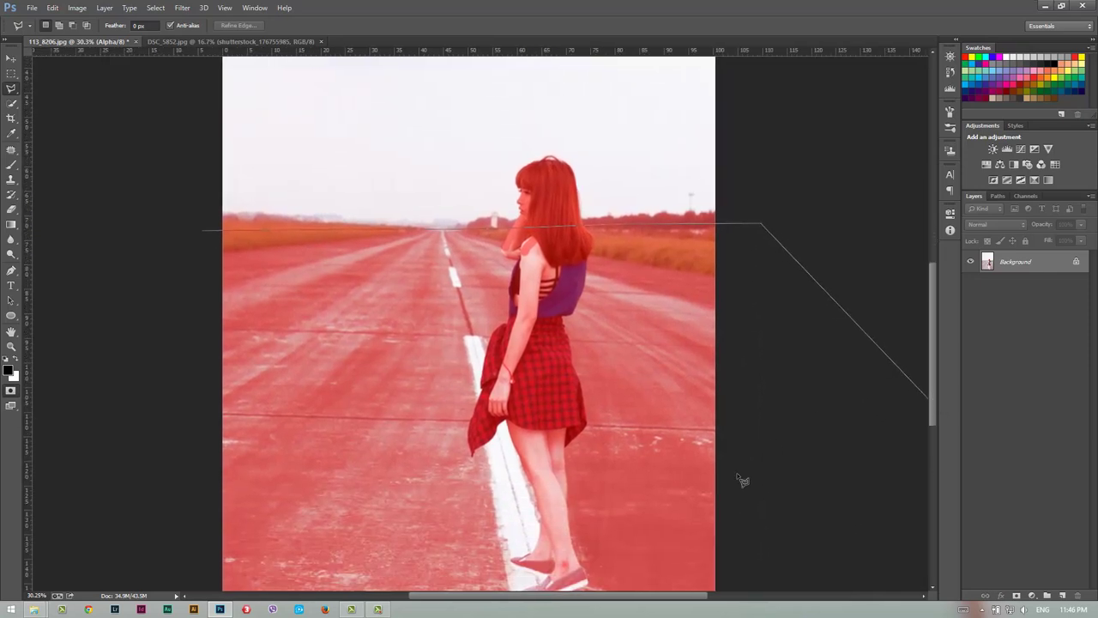
pyautogui.click(743, 534)
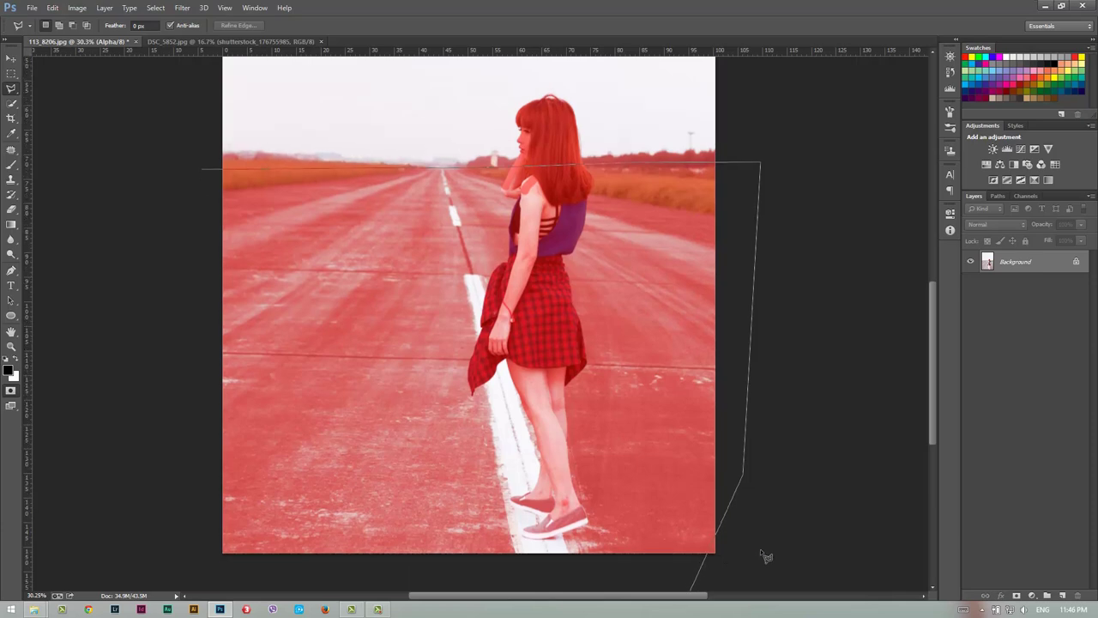
pyautogui.click(759, 564)
pyautogui.click(172, 564)
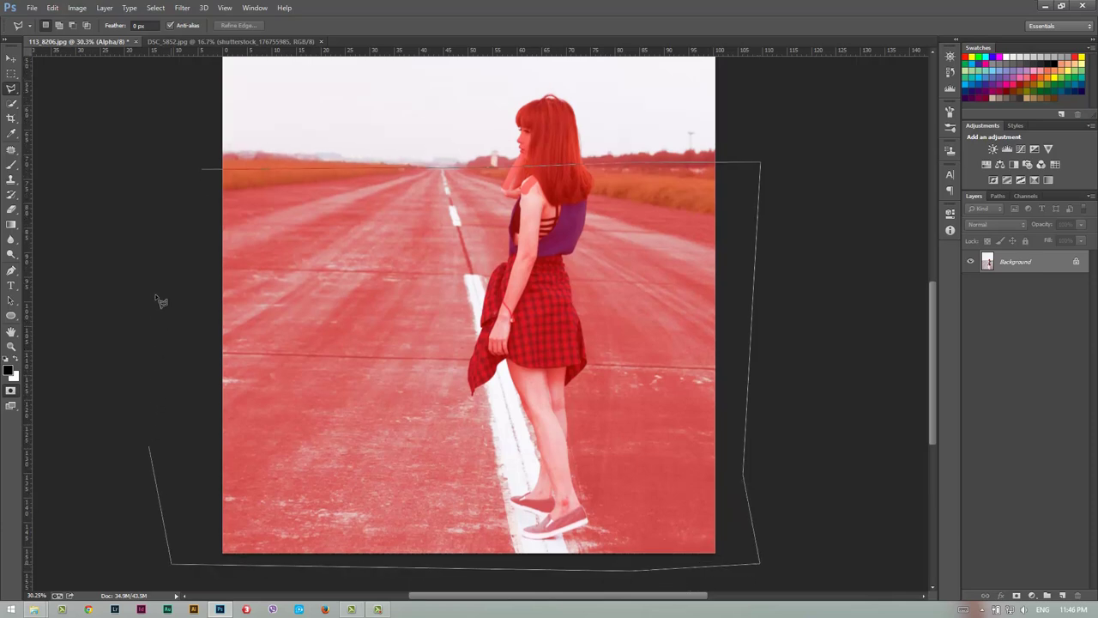
pyautogui.doubleClick(157, 275)
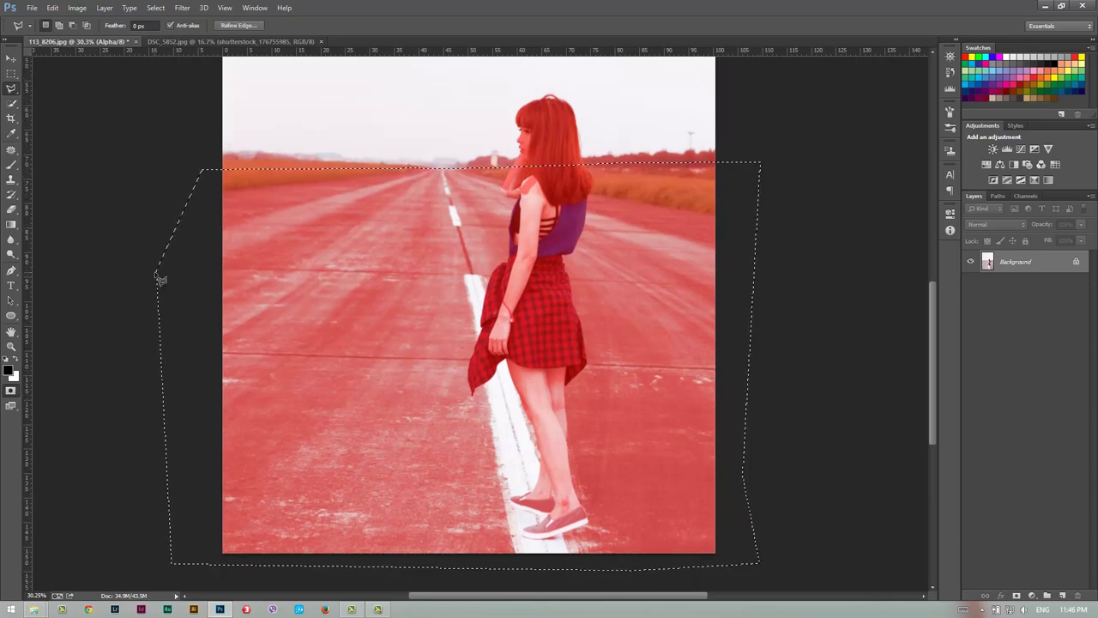
pyautogui.hotkey('alt', 'BackSpace')
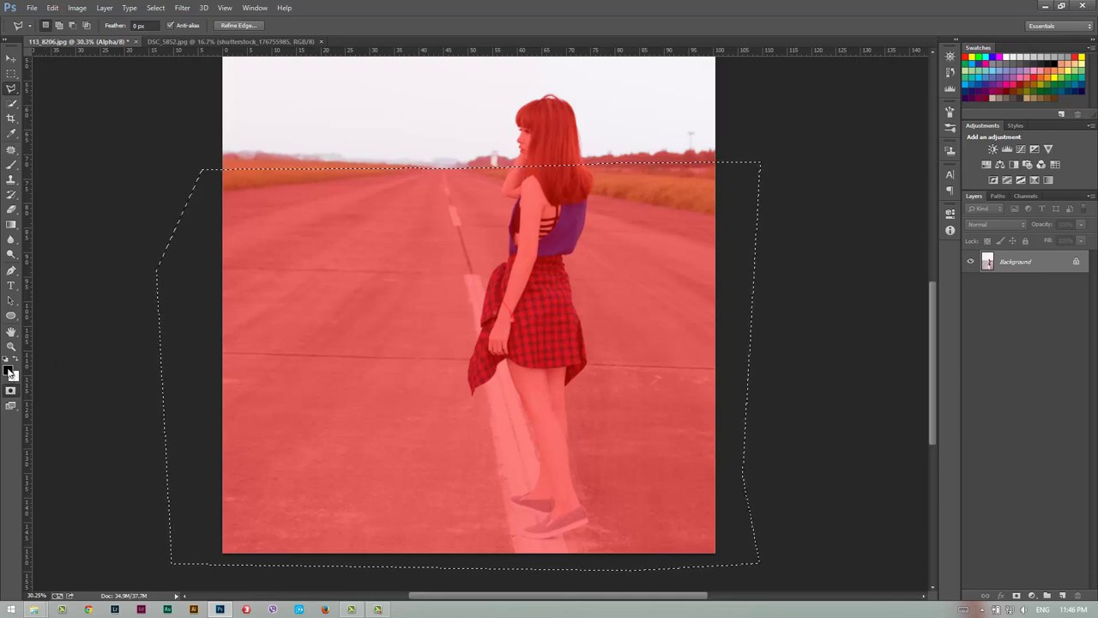
# Deselect, zoom in, and paint the mask over the distant lighthouse with a smaller brush.
pyautogui.click(12, 74)
pyautogui.click(196, 147)
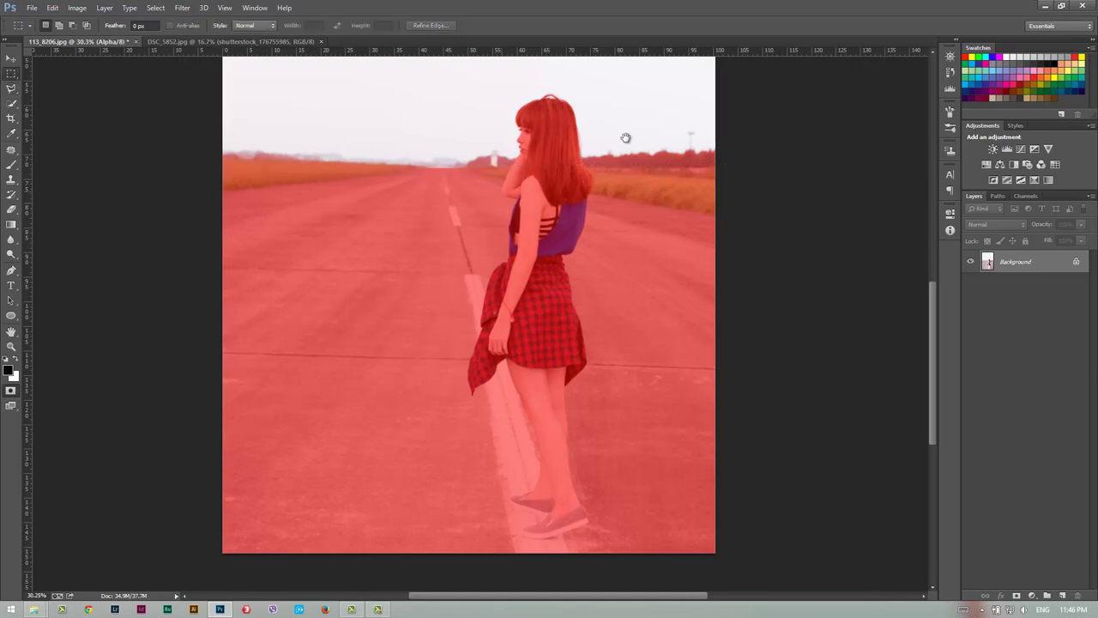
pyautogui.moveTo(615, 227)
pyautogui.mouseDown()
pyautogui.moveTo(488, 270)
pyautogui.moveTo(587, 273)
pyautogui.mouseUp()
pyautogui.press('z')
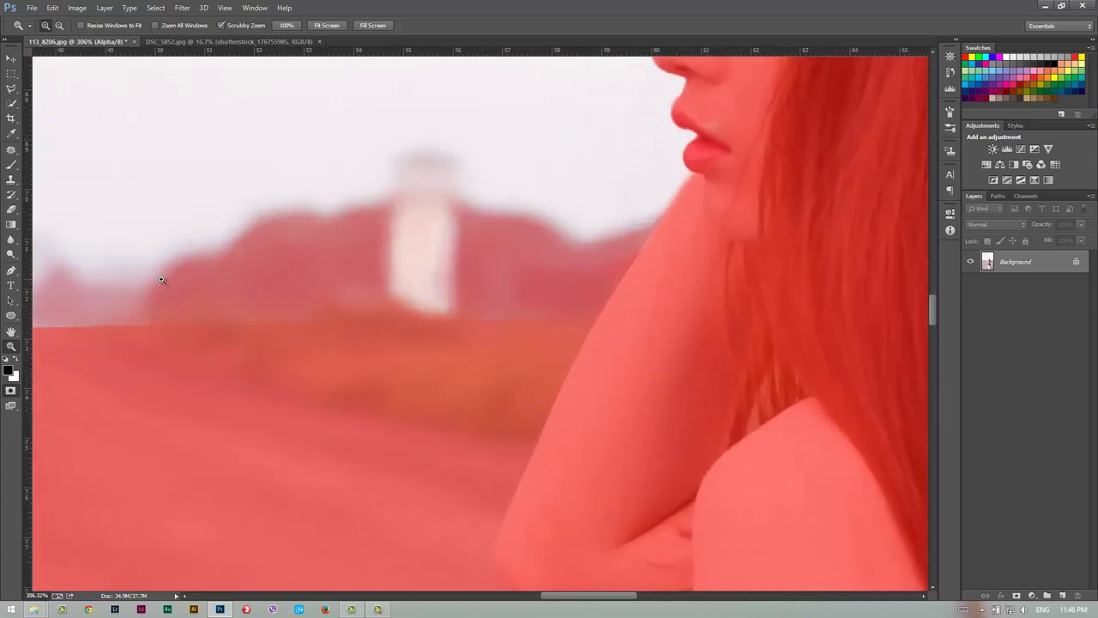
pyautogui.click(11, 164)
pyautogui.moveTo(375, 289)
pyautogui.mouseDown()
pyautogui.moveTo(483, 312)
pyautogui.moveTo(417, 289)
pyautogui.moveTo(412, 251)
pyautogui.moveTo(424, 238)
pyautogui.mouseUp()
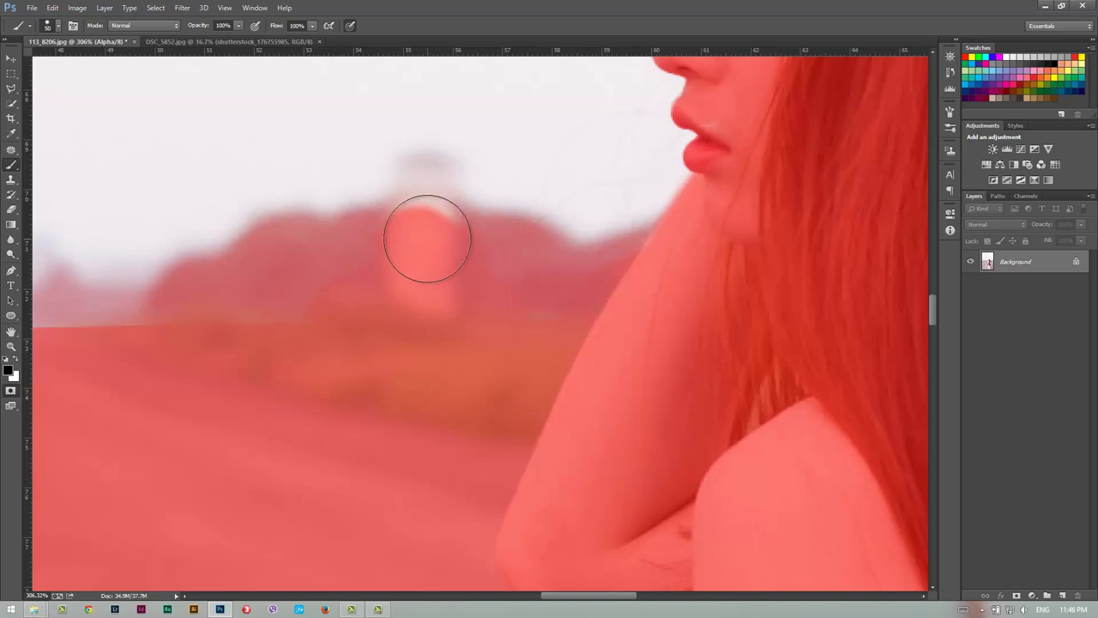
pyautogui.press('[')
pyautogui.press('[')
pyautogui.moveTo(424, 177); pyautogui.dragTo(422, 226)
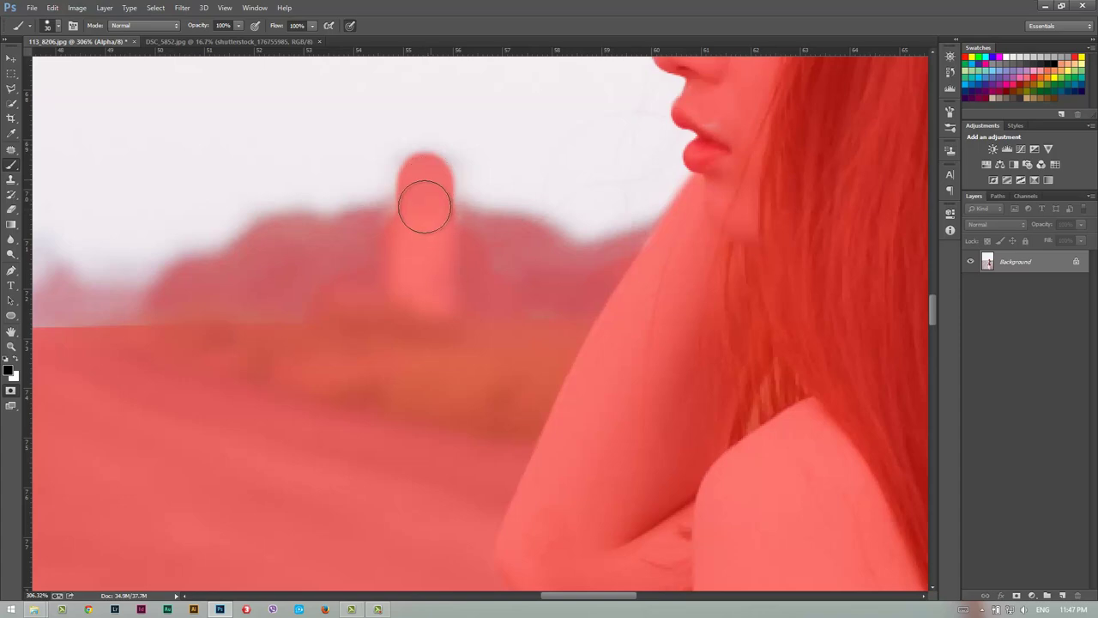
# Paint the mask over the hazy horizon band with a 175 px brush.
pyautogui.press('z')
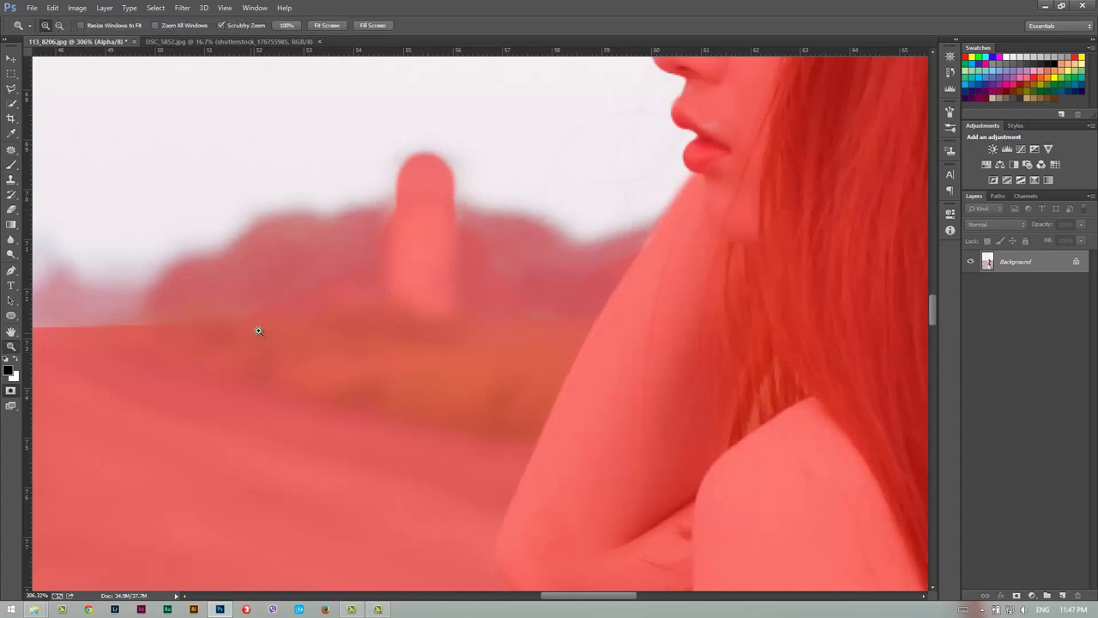
pyautogui.moveTo(258, 332); pyautogui.dragTo(193, 350)
pyautogui.press('b')
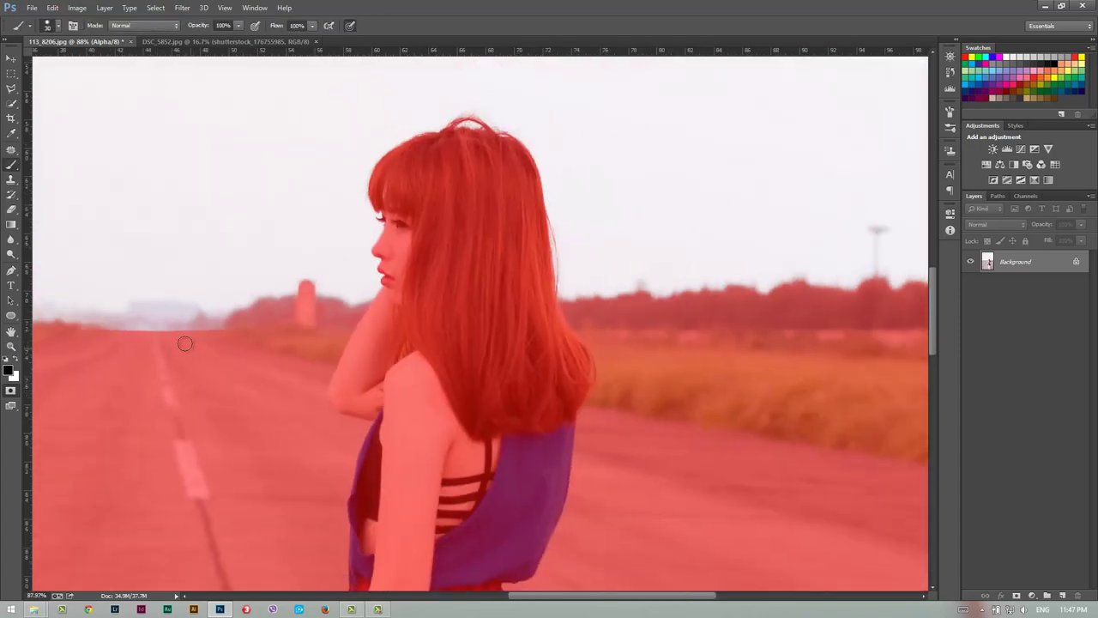
pyautogui.rightClick(266, 350)
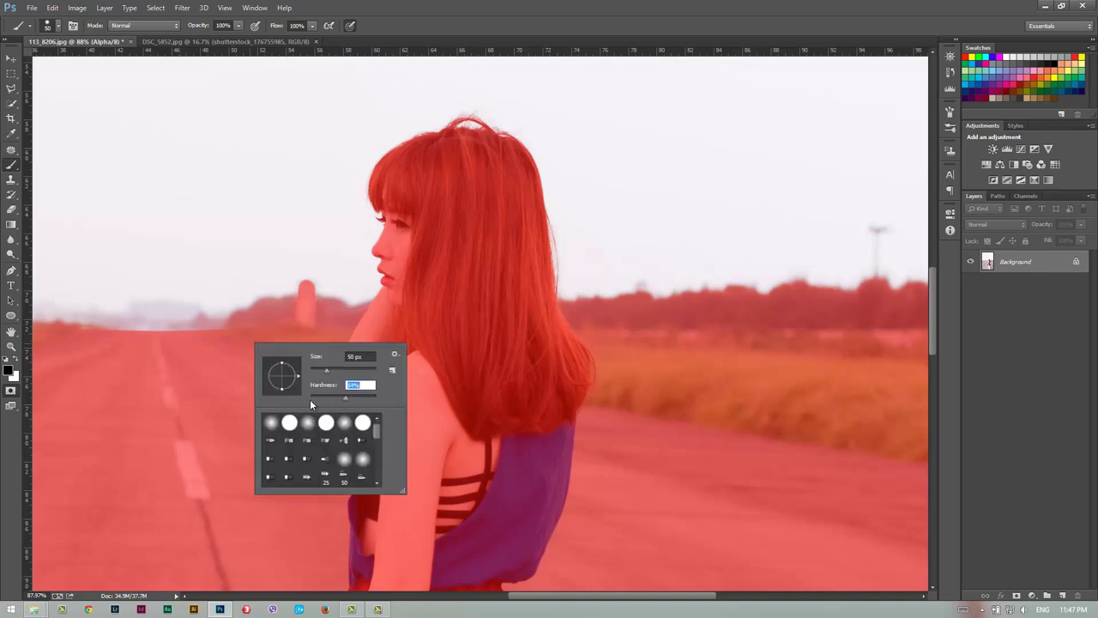
pyautogui.press('Escape')
pyautogui.press(']')
pyautogui.press(']')
pyautogui.press(']')
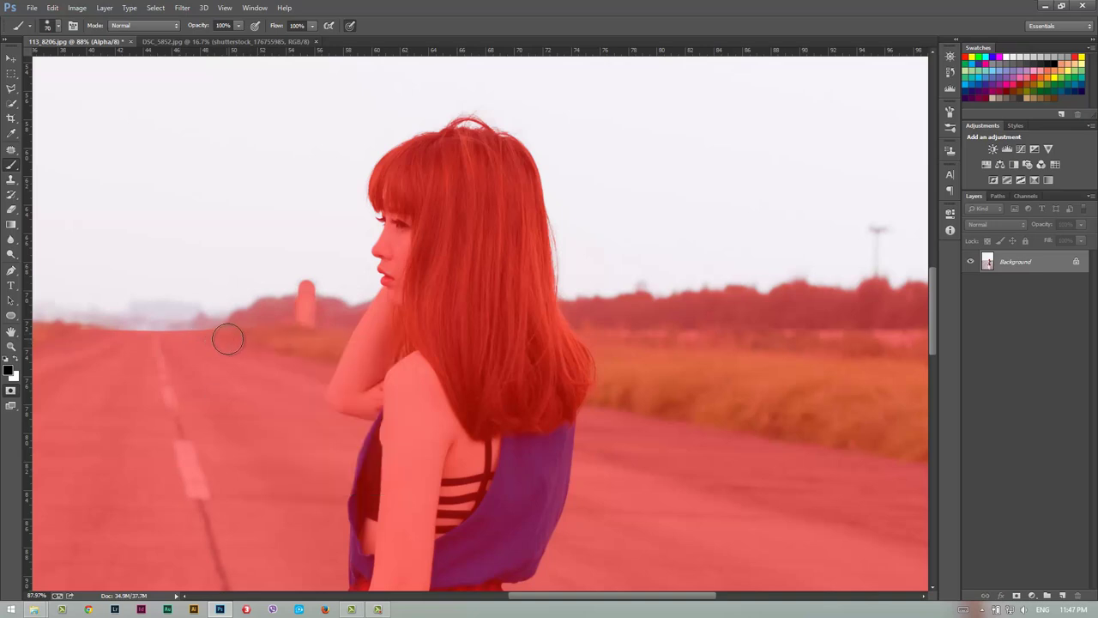
pyautogui.press(']')
pyautogui.press(']')
pyautogui.press(']')
pyautogui.press(']')
pyautogui.moveTo(279, 350)
pyautogui.mouseDown()
pyautogui.moveTo(81, 372)
pyautogui.moveTo(226, 374)
pyautogui.moveTo(103, 384)
pyautogui.mouseUp()
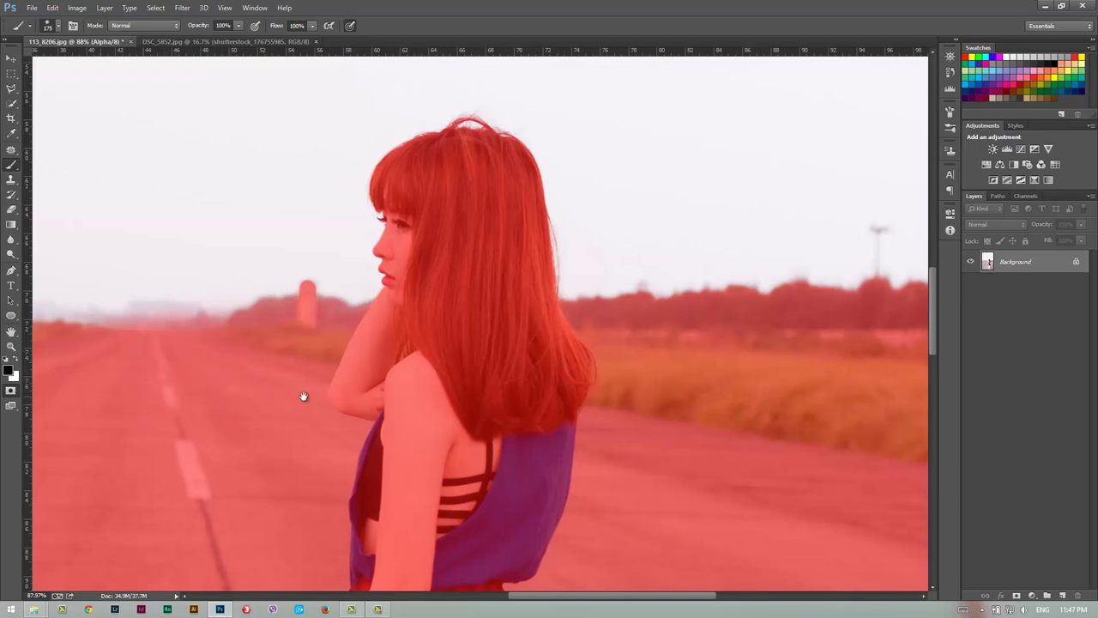
pyautogui.moveTo(304, 394); pyautogui.dragTo(503, 400)
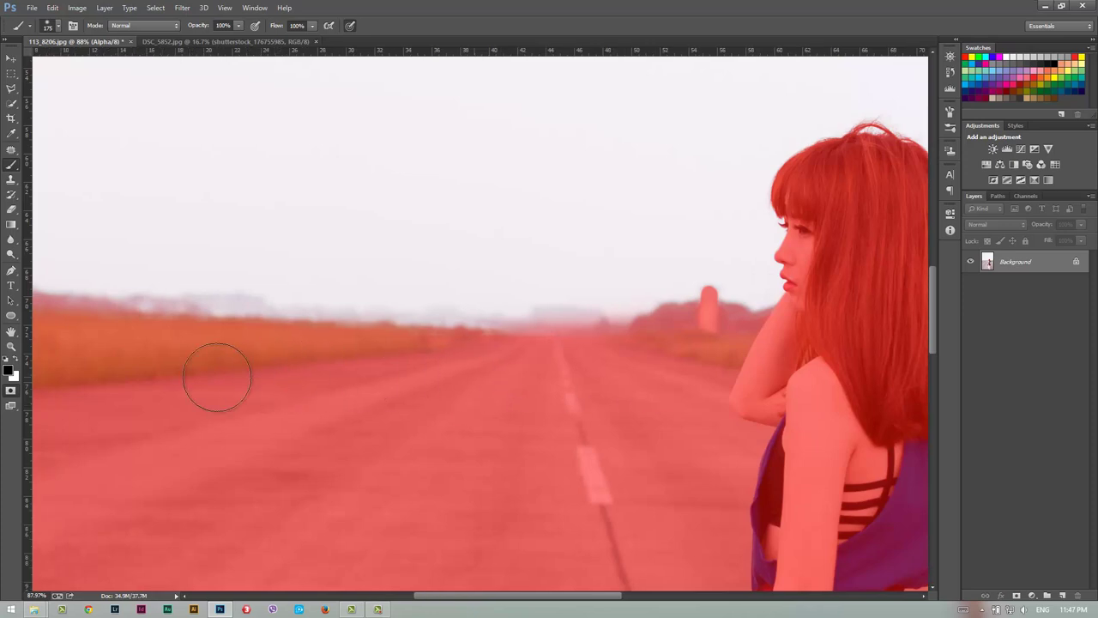
pyautogui.moveTo(684, 434); pyautogui.dragTo(201, 473)
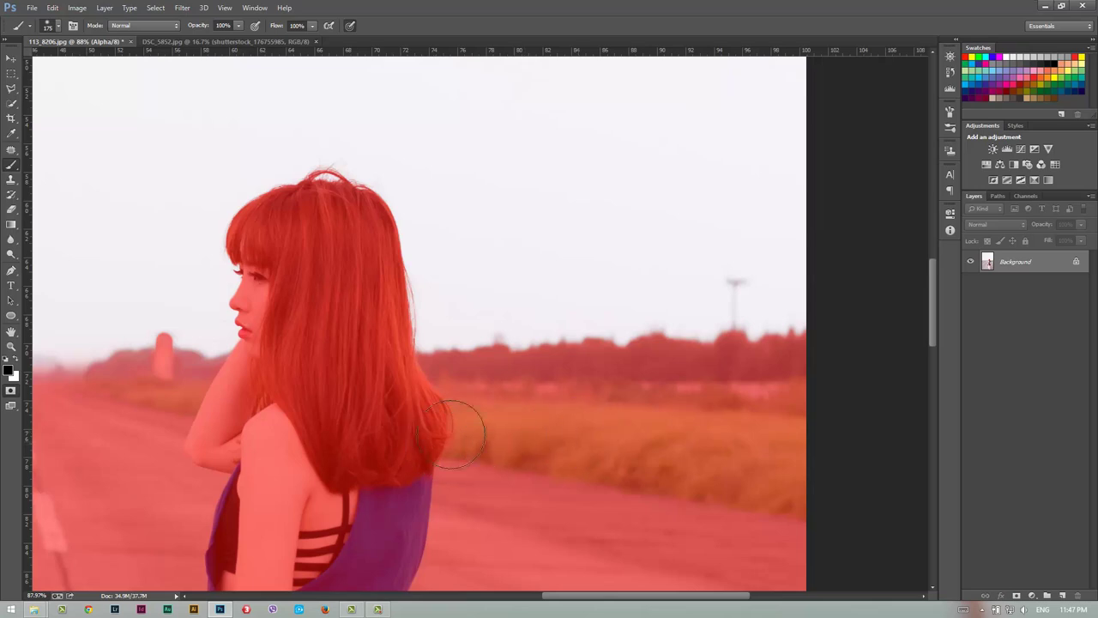
pyautogui.press('z')
pyautogui.moveTo(357, 341); pyautogui.dragTo(305, 346)
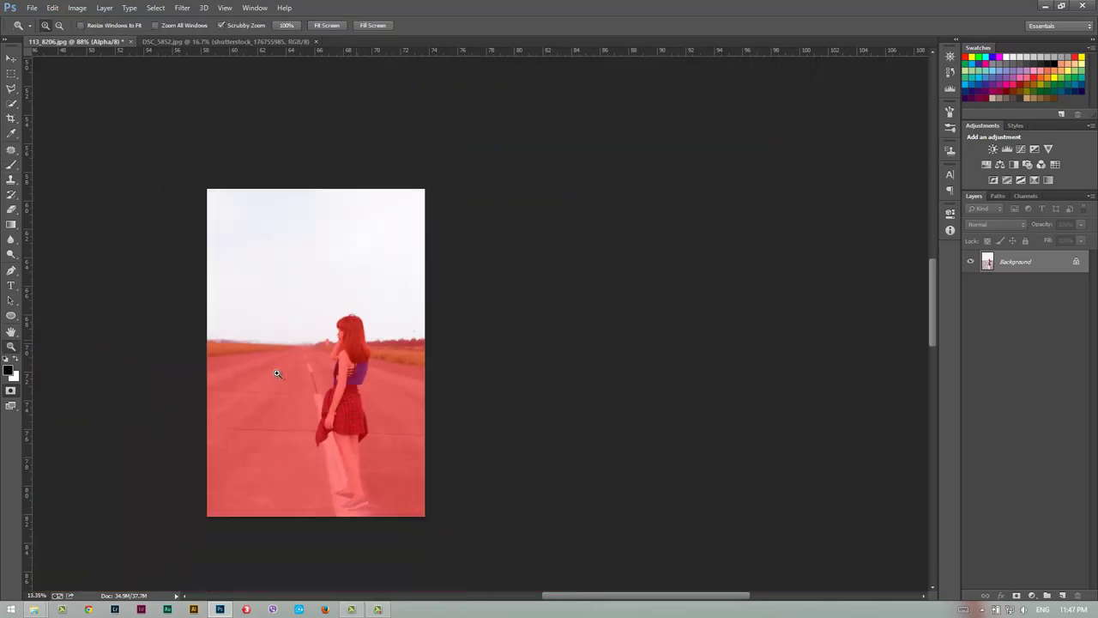
# Turn the quick mask into a selection and create Group 1 masked by the sky.
pyautogui.hotkey('ctrl', '2')
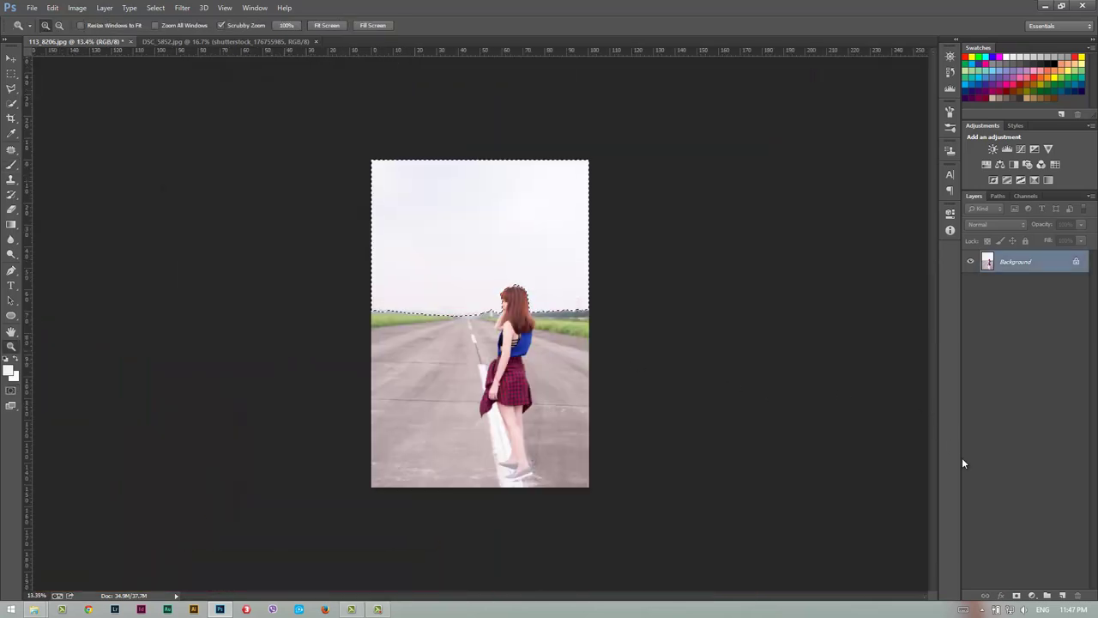
pyautogui.click(1047, 595)
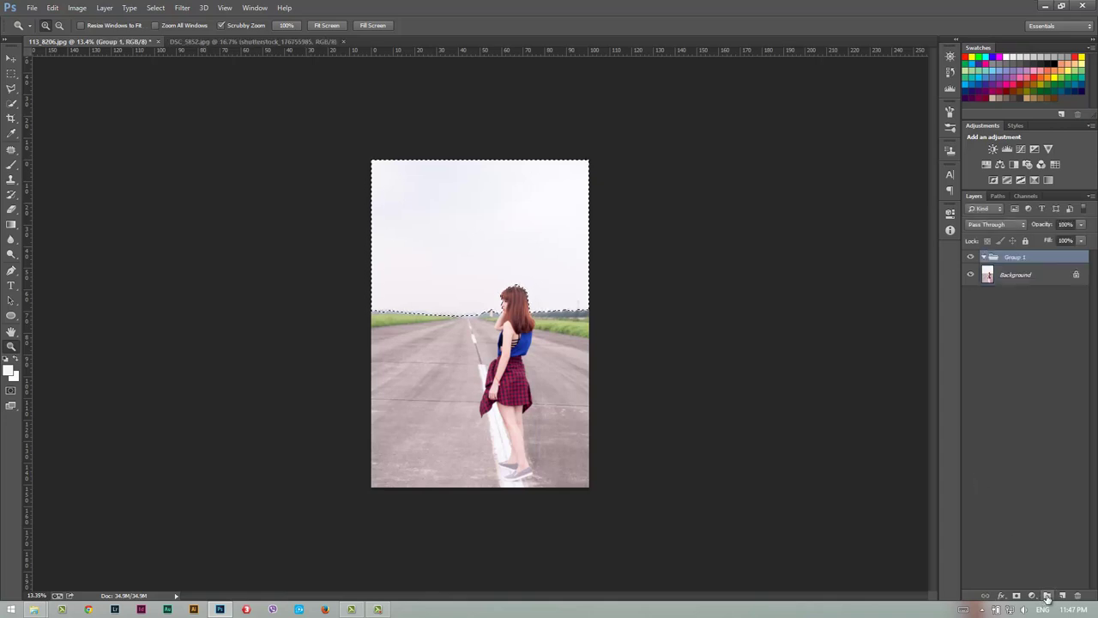
pyautogui.click(1017, 596)
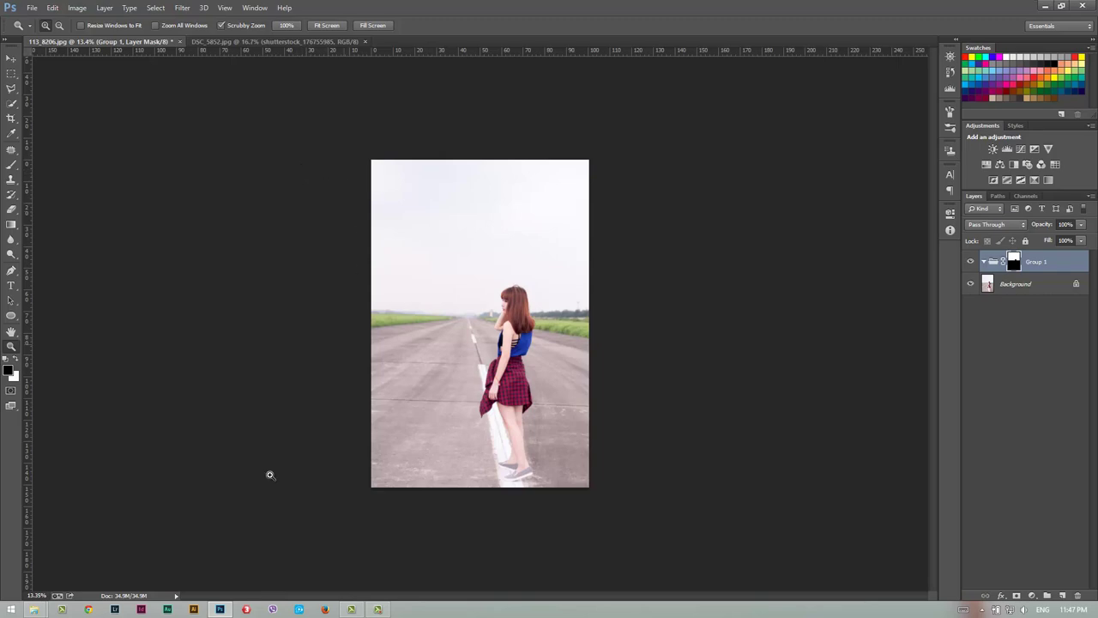
# Drag the orange-purple sunset photo shutterstock_176754035.jpg from Explorer onto the canvas.
pyautogui.click(34, 609)
pyautogui.click(212, 567)
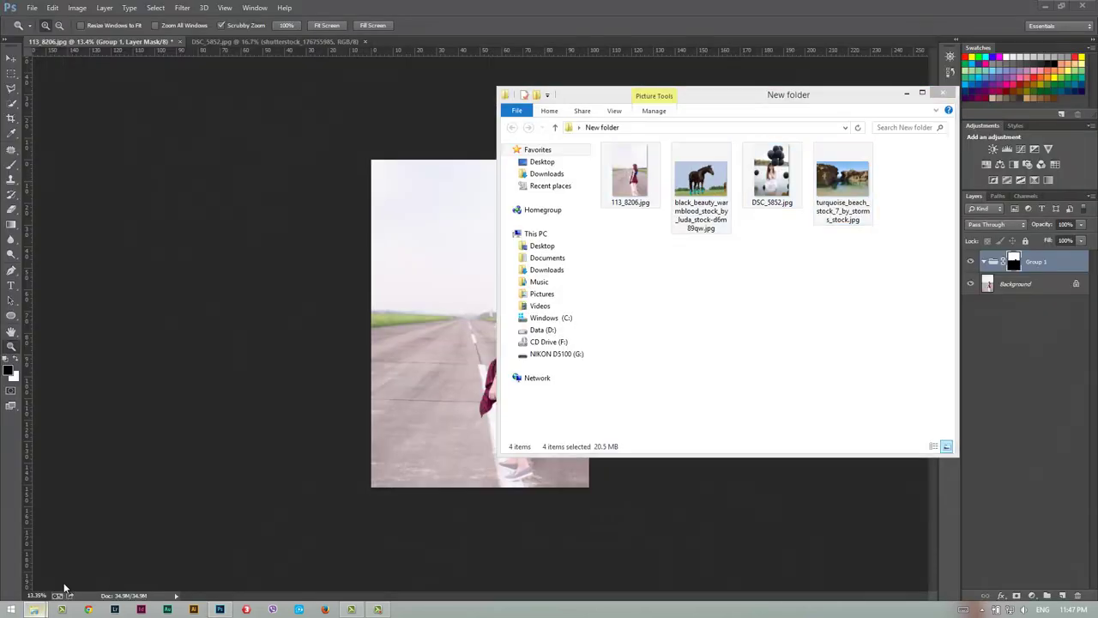
pyautogui.click(74, 553)
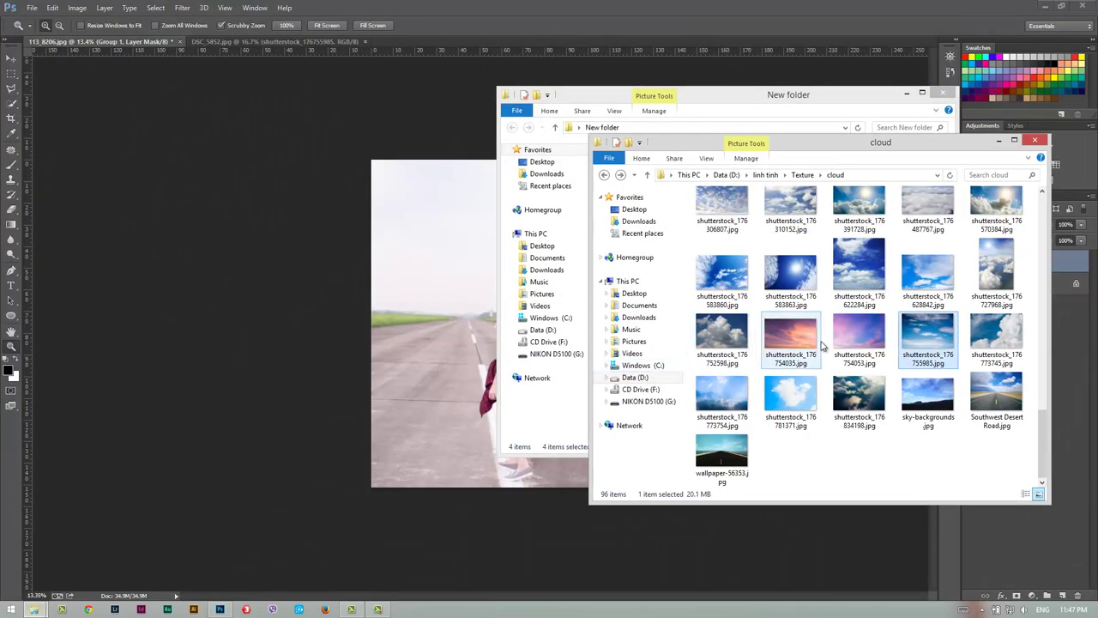
pyautogui.moveTo(791, 339)
pyautogui.mouseDown()
pyautogui.moveTo(455, 319)
pyautogui.moveTo(515, 333)
pyautogui.mouseUp()
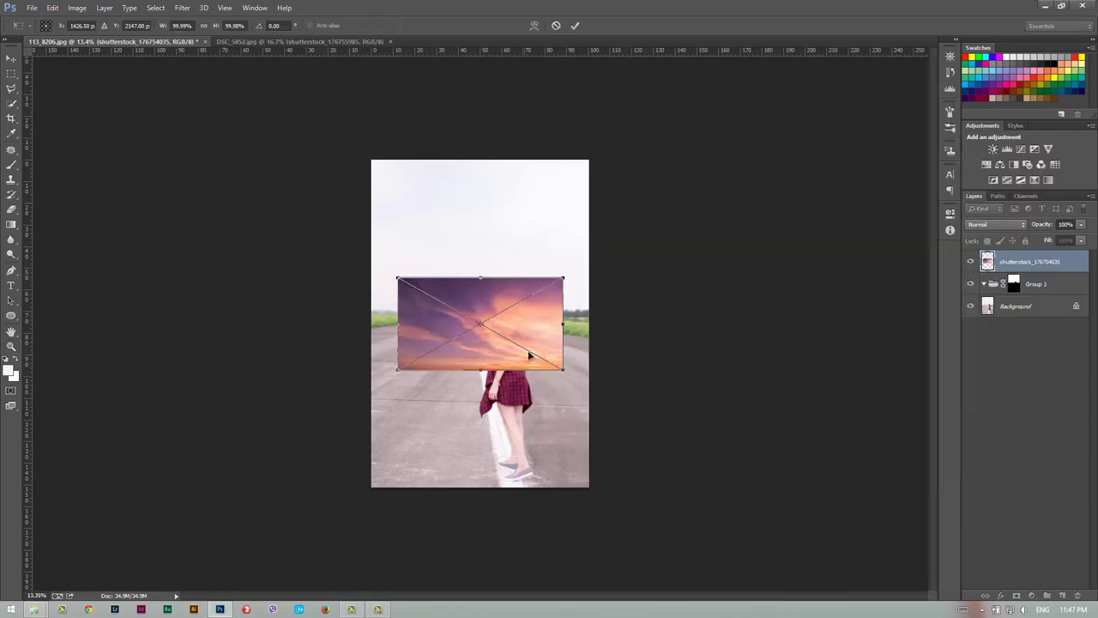
# Enlarge the sunset sky to about 195%, move it up, and flip it horizontally.
pyautogui.moveTo(564, 369); pyautogui.dragTo(644, 412)
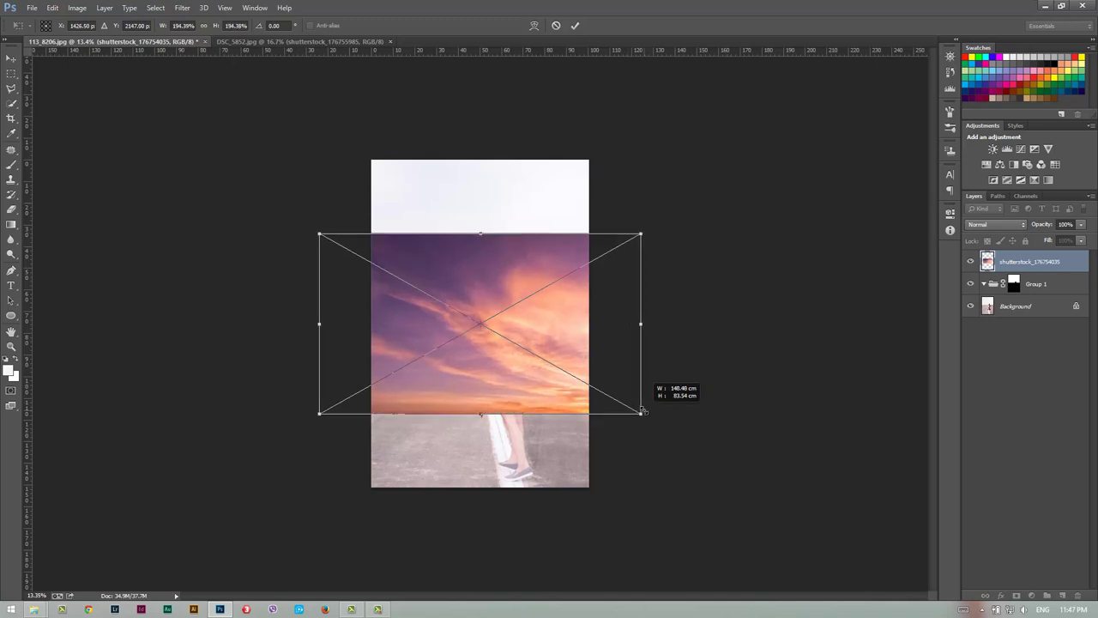
pyautogui.moveTo(604, 371); pyautogui.dragTo(577, 280)
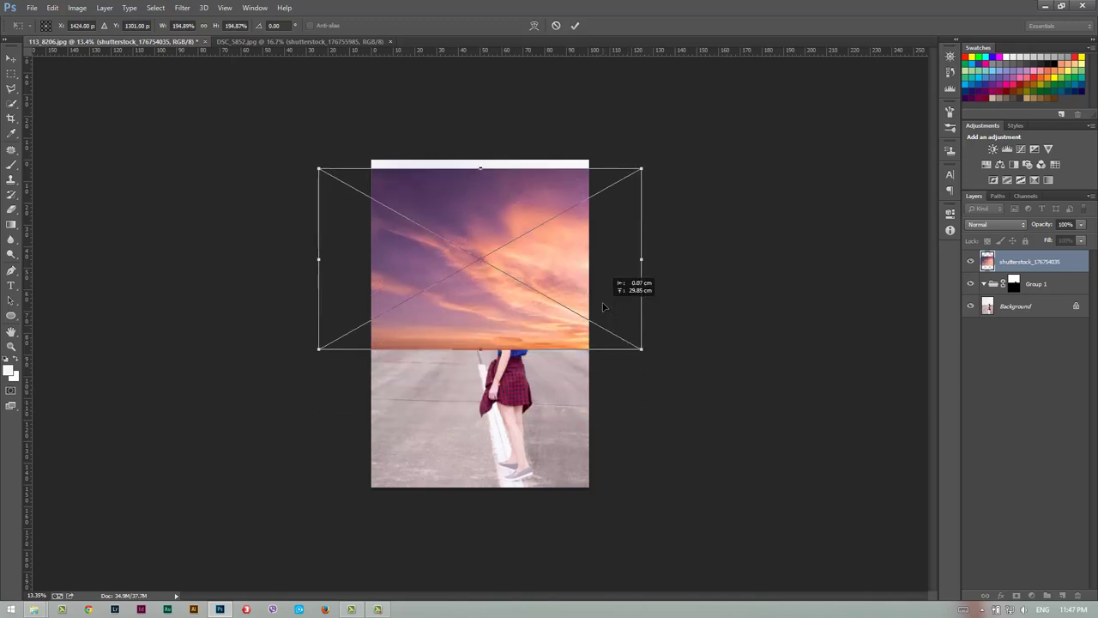
pyautogui.rightClick(577, 279)
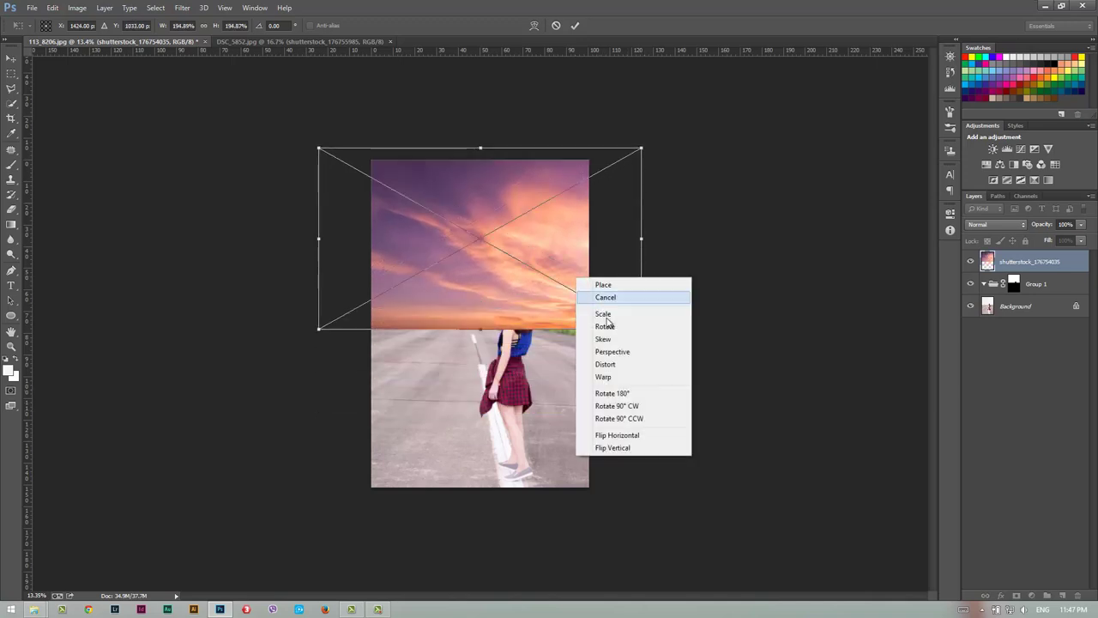
pyautogui.click(512, 245)
pyautogui.rightClick(551, 276)
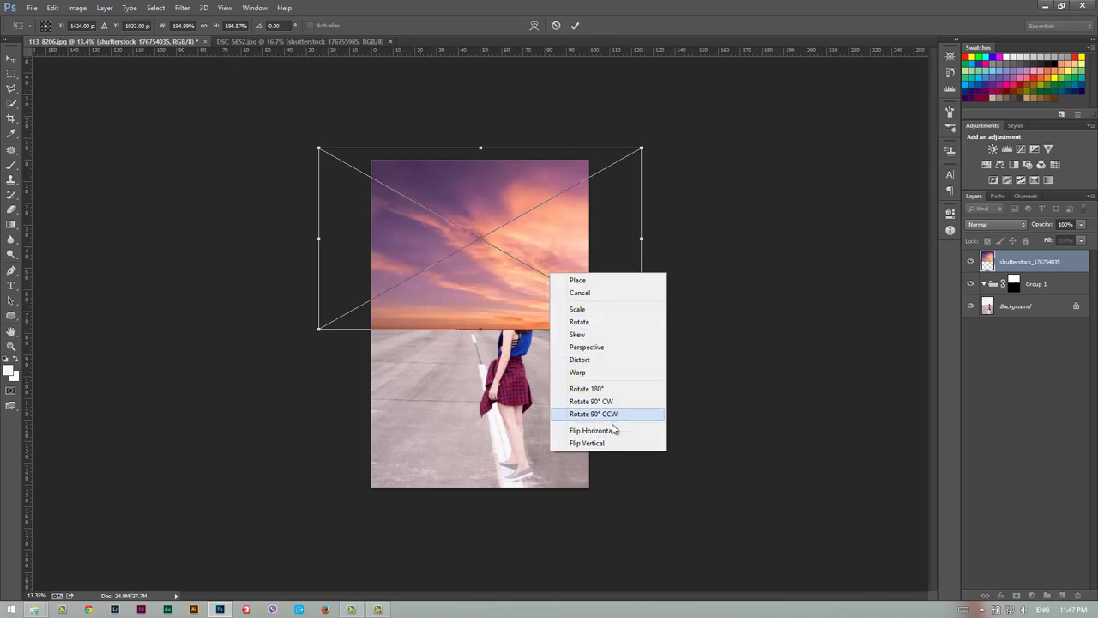
pyautogui.click(612, 430)
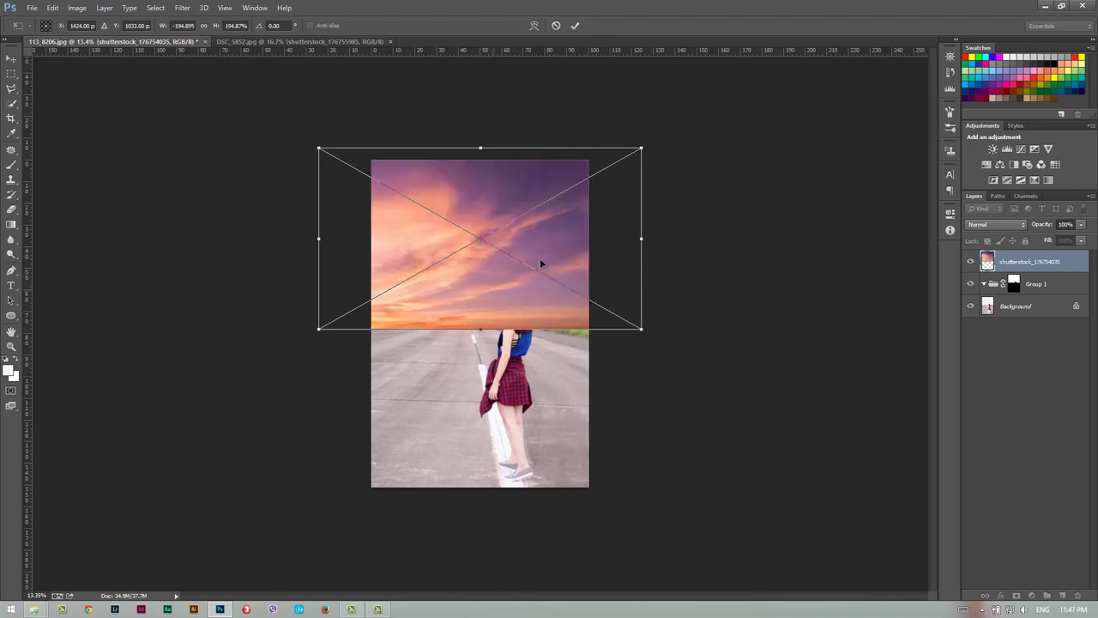
# Nudge the flipped sky into place, commit the transform, and move the layer into Group 1.
pyautogui.moveTo(540, 263); pyautogui.dragTo(533, 283)
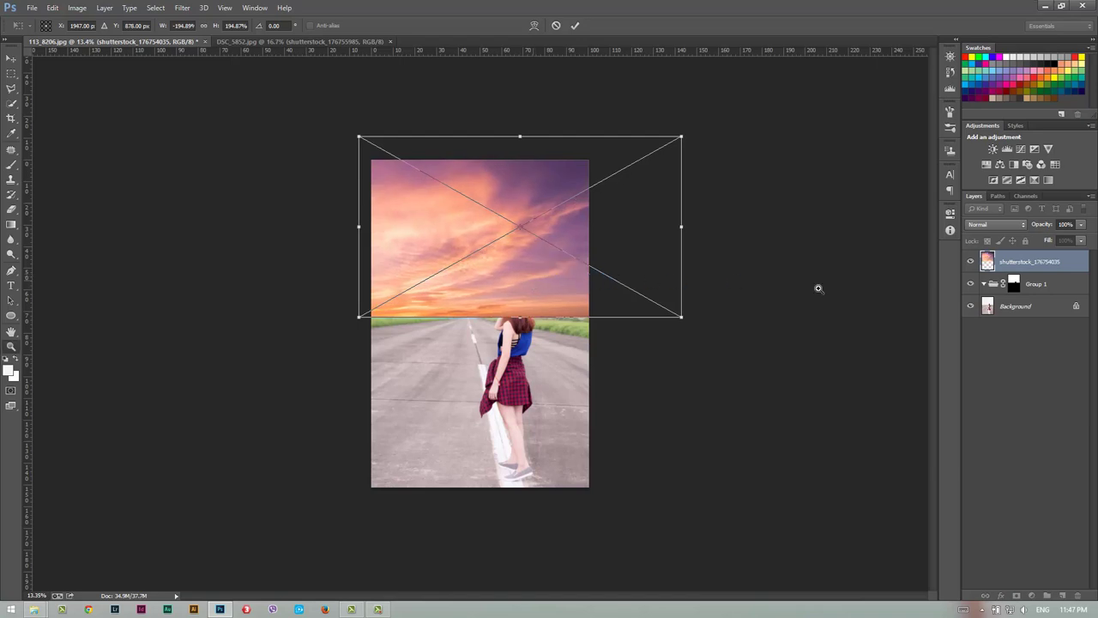
pyautogui.press('Return')
pyautogui.moveTo(1020, 263); pyautogui.dragTo(1021, 283)
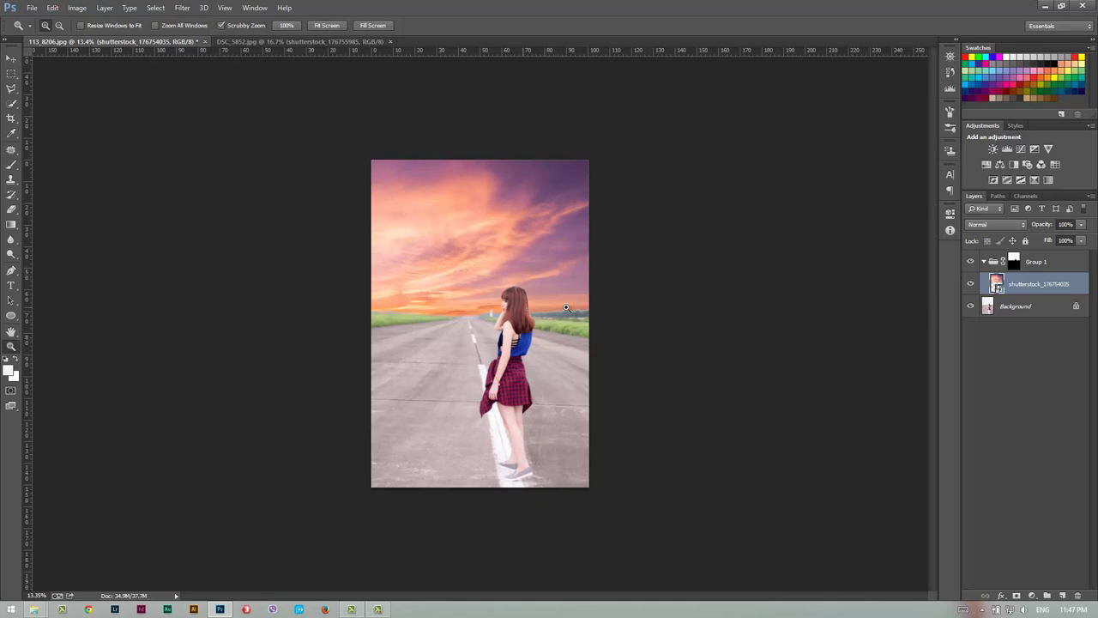
pyautogui.moveTo(544, 319)
pyautogui.mouseDown()
pyautogui.moveTo(620, 309)
pyautogui.moveTo(514, 329)
pyautogui.mouseUp()
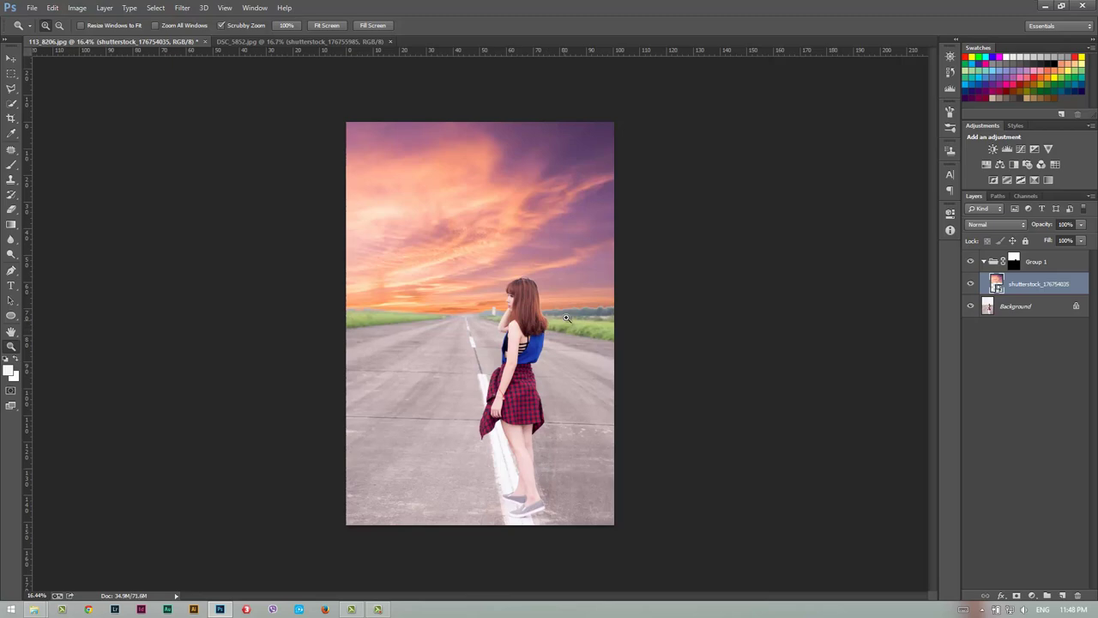
# Zoom in on the girl and open the Properties panel for Group 1's layer mask.
pyautogui.moveTo(550, 307); pyautogui.dragTo(592, 306)
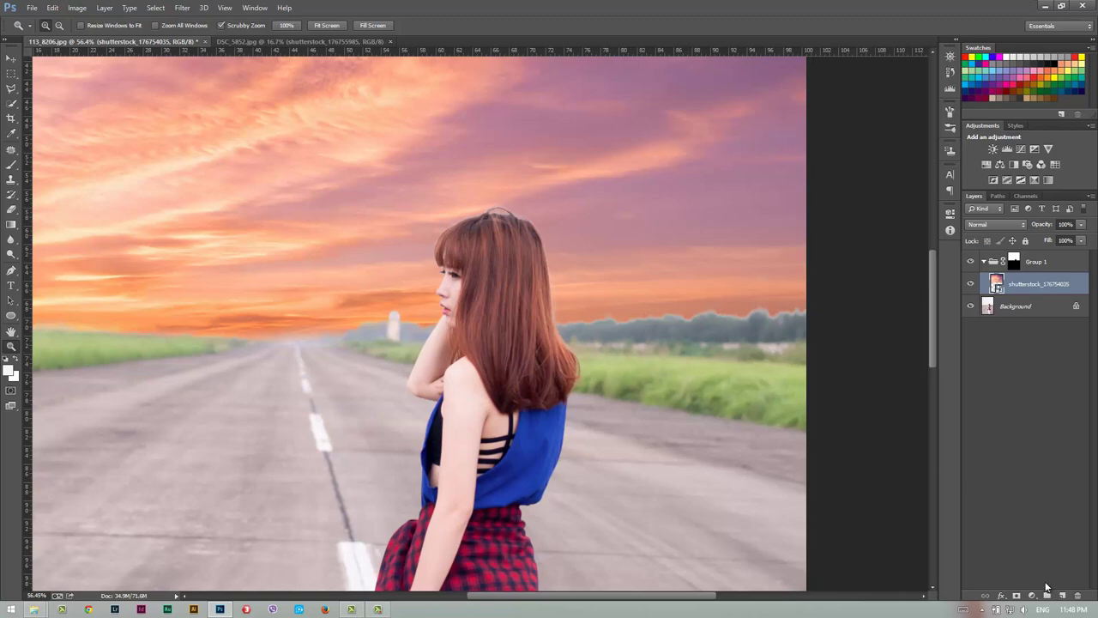
pyautogui.click(1049, 261)
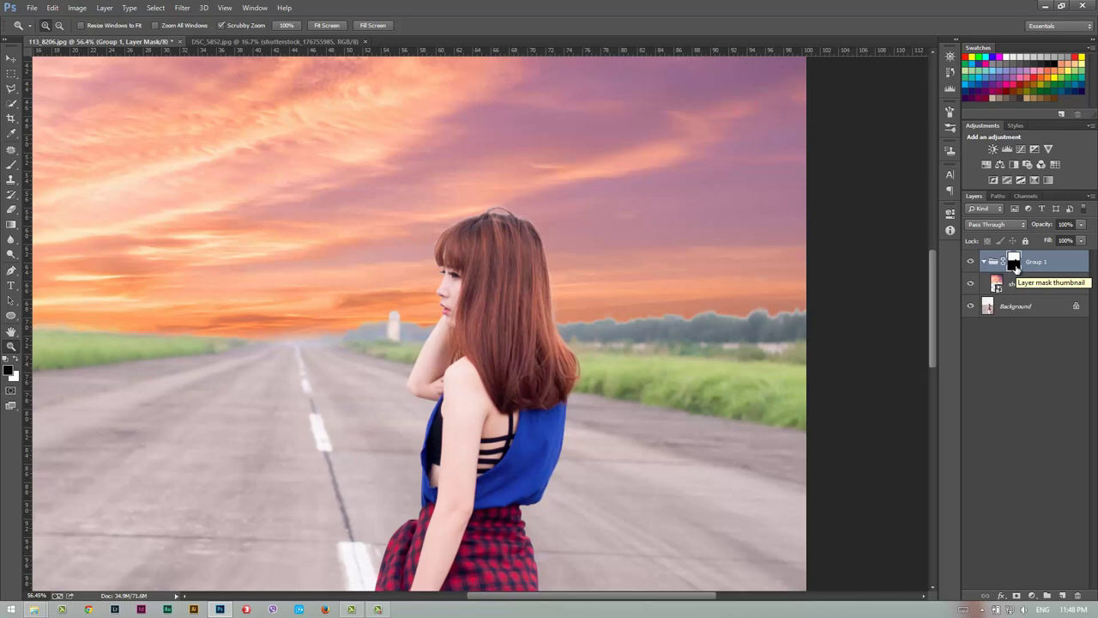
pyautogui.doubleClick(1014, 262)
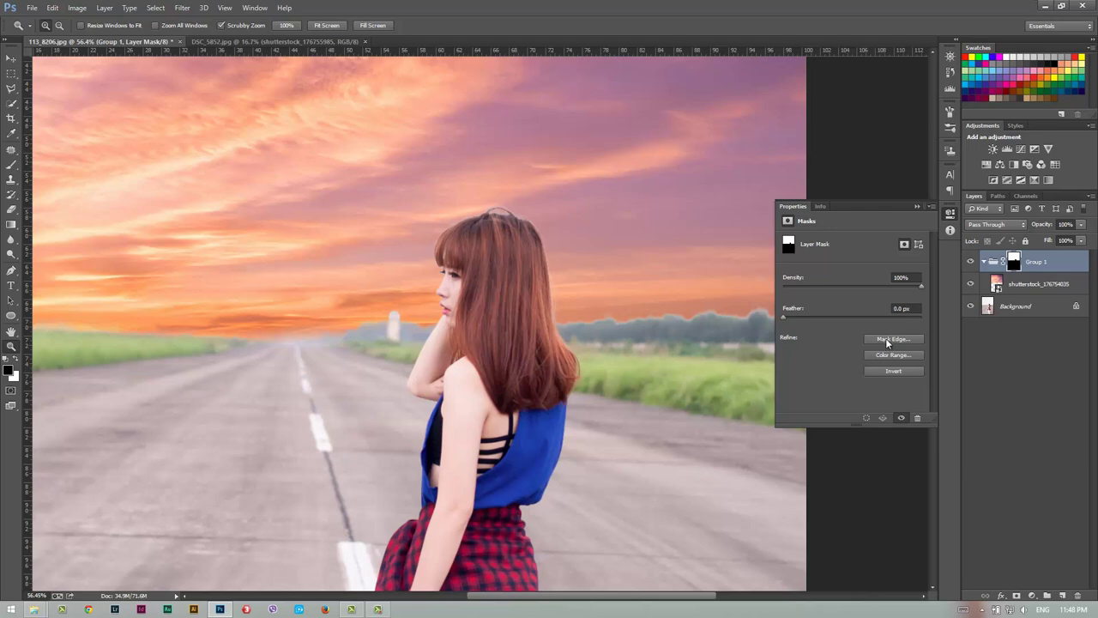
# Refine the mask edge with an outward Shift Edge and apply it.
pyautogui.click(892, 341)
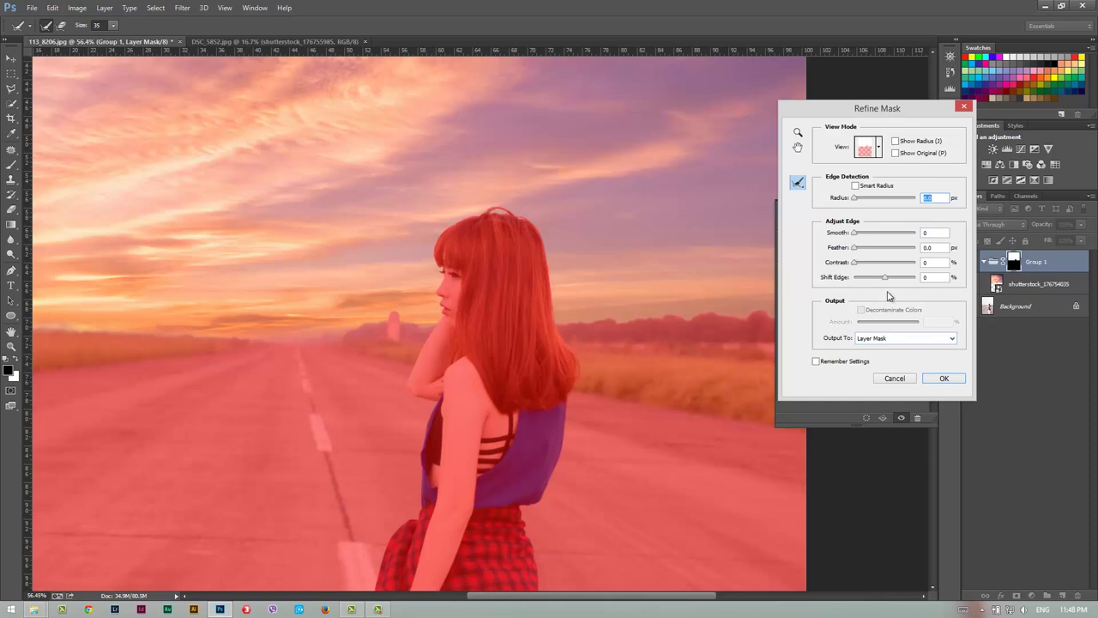
pyautogui.moveTo(885, 279); pyautogui.dragTo(884, 284)
pyautogui.moveTo(887, 281)
pyautogui.mouseDown()
pyautogui.moveTo(897, 282)
pyautogui.moveTo(858, 287)
pyautogui.moveTo(873, 294)
pyautogui.mouseUp()
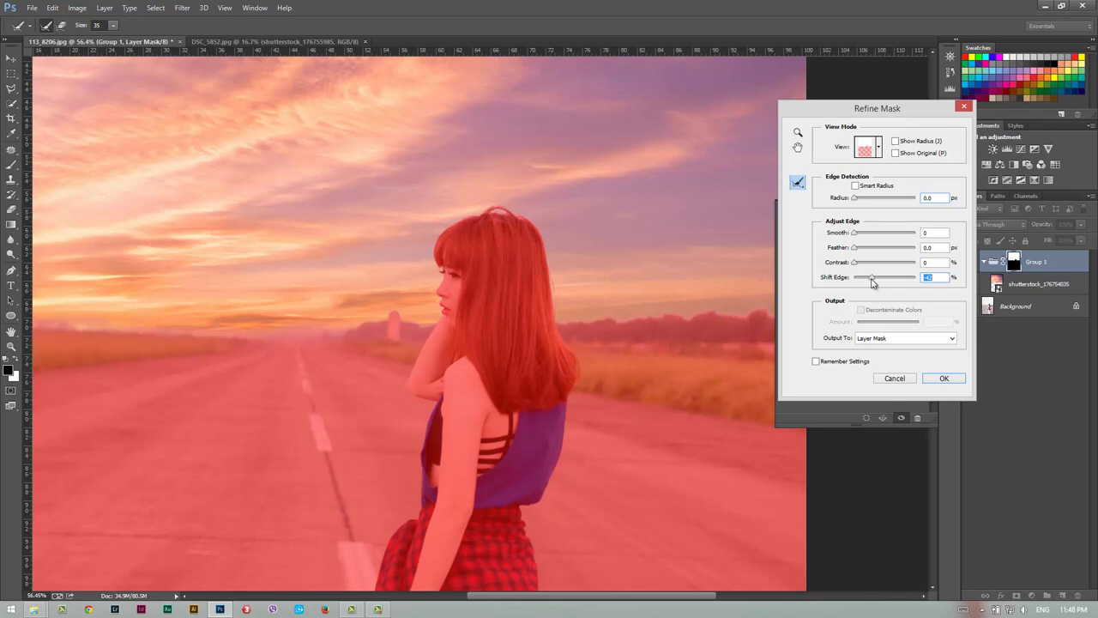
pyautogui.moveTo(872, 282); pyautogui.dragTo(860, 283)
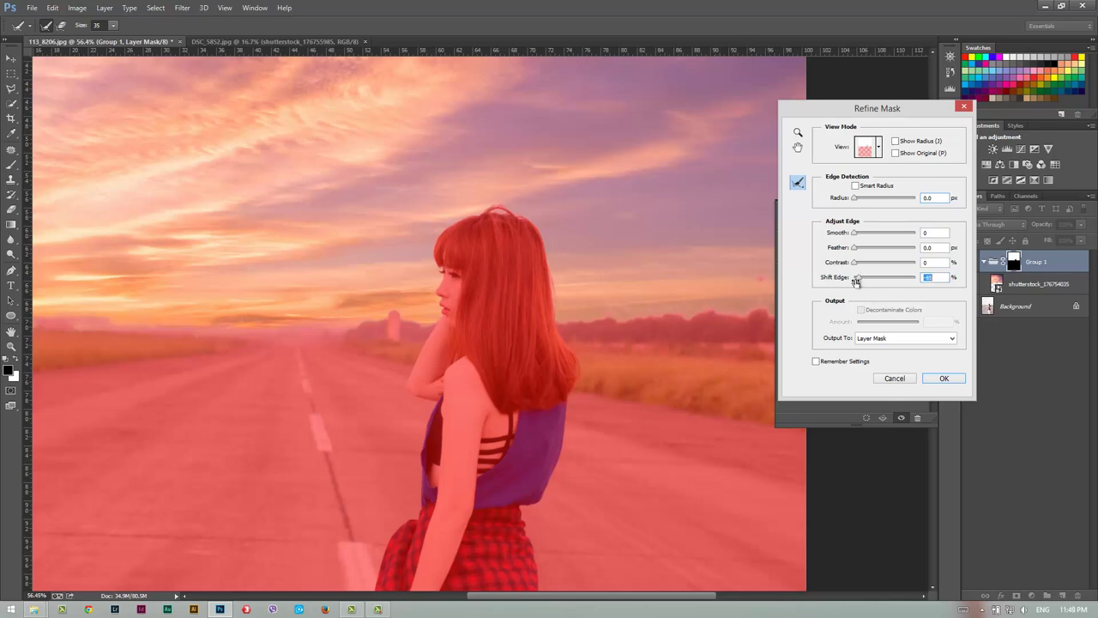
pyautogui.moveTo(854, 281); pyautogui.dragTo(916, 278)
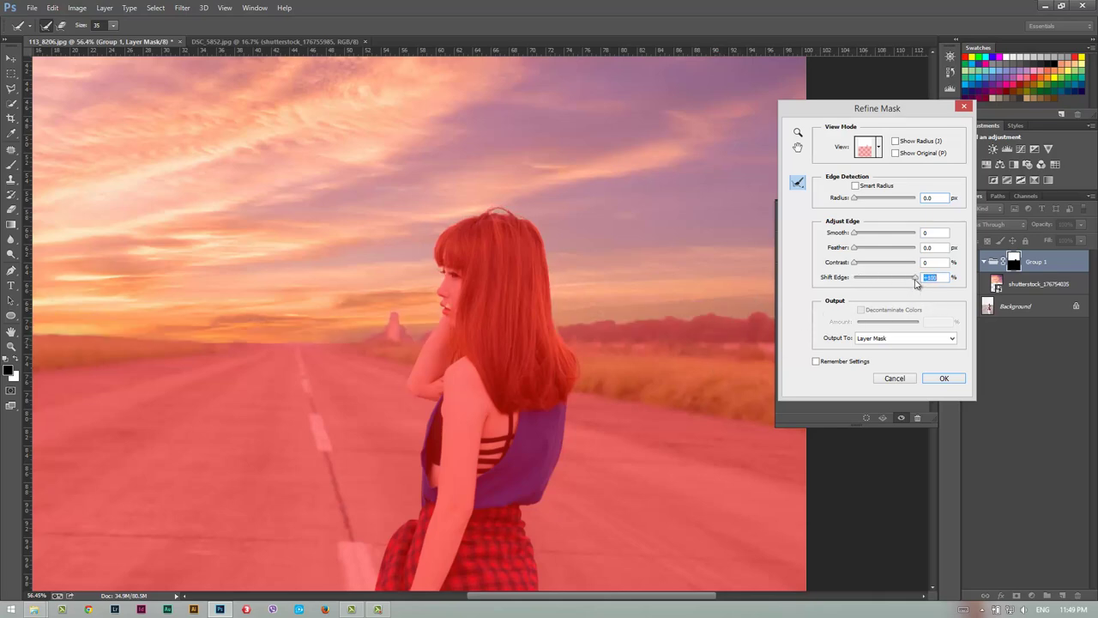
pyautogui.moveTo(916, 278); pyautogui.dragTo(891, 284)
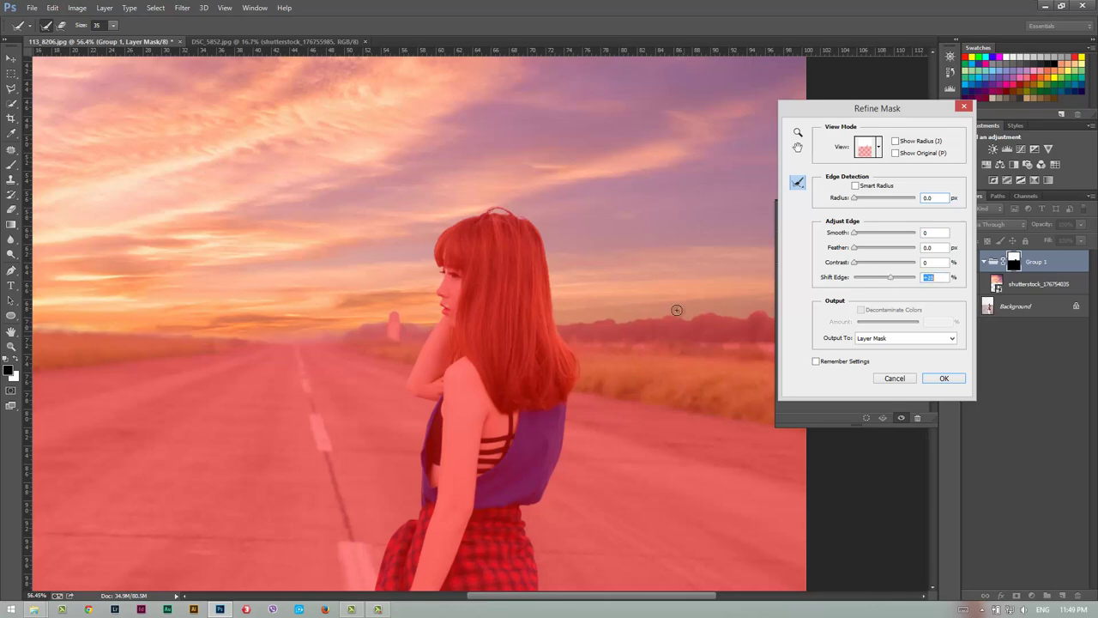
pyautogui.click(933, 380)
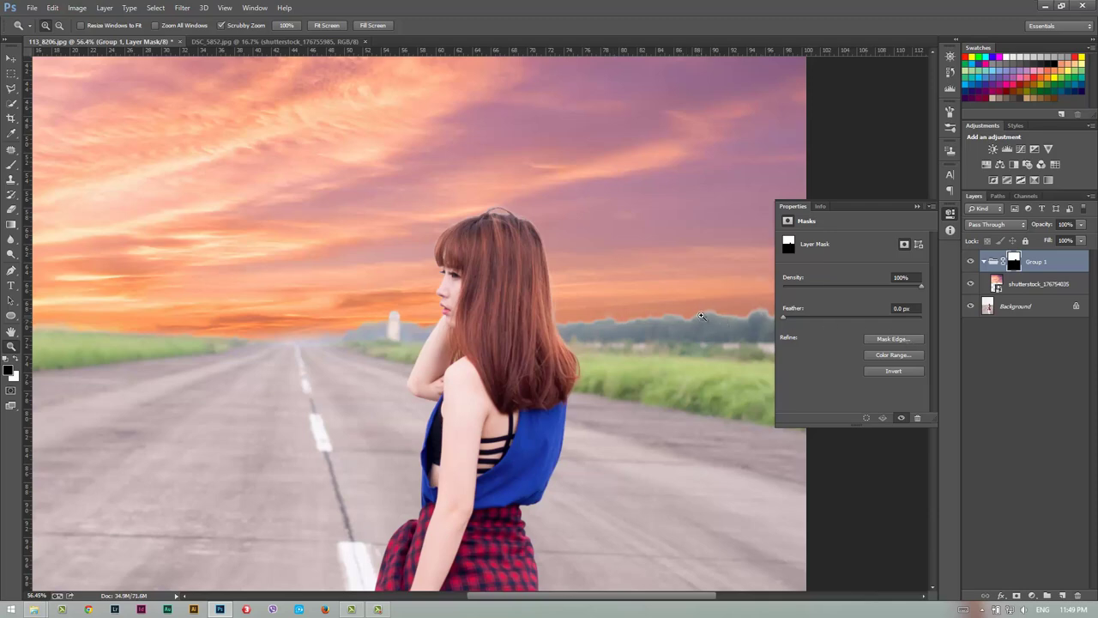
# Refine the mask again: Shift Edge about +36, some Smooth, Feather 0.2, Contrast 4.
pyautogui.click(893, 339)
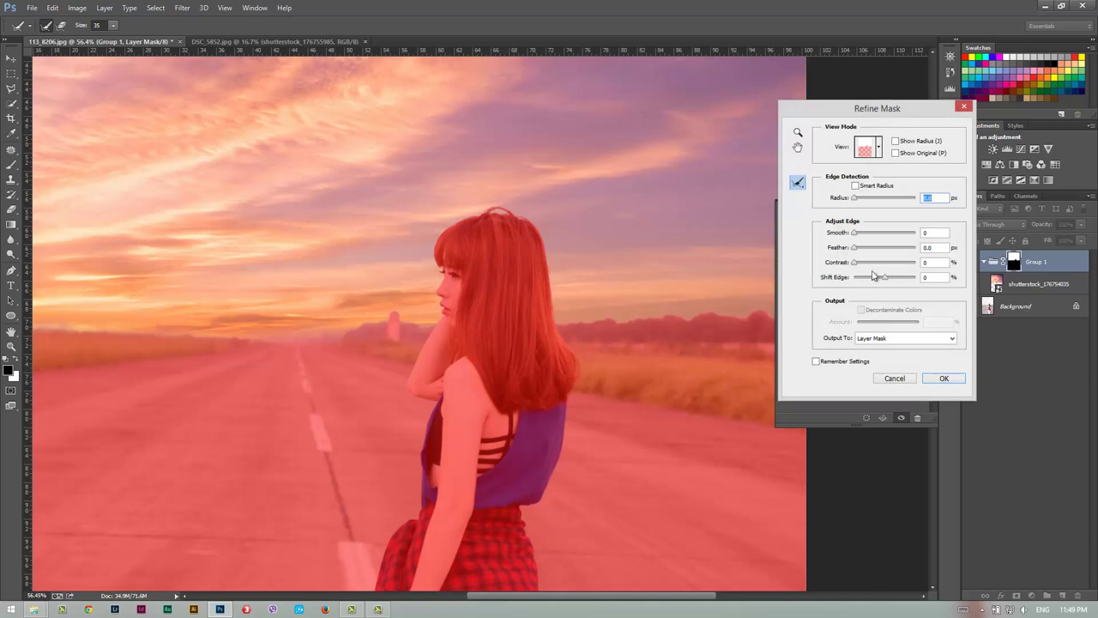
pyautogui.moveTo(886, 278); pyautogui.dragTo(895, 278)
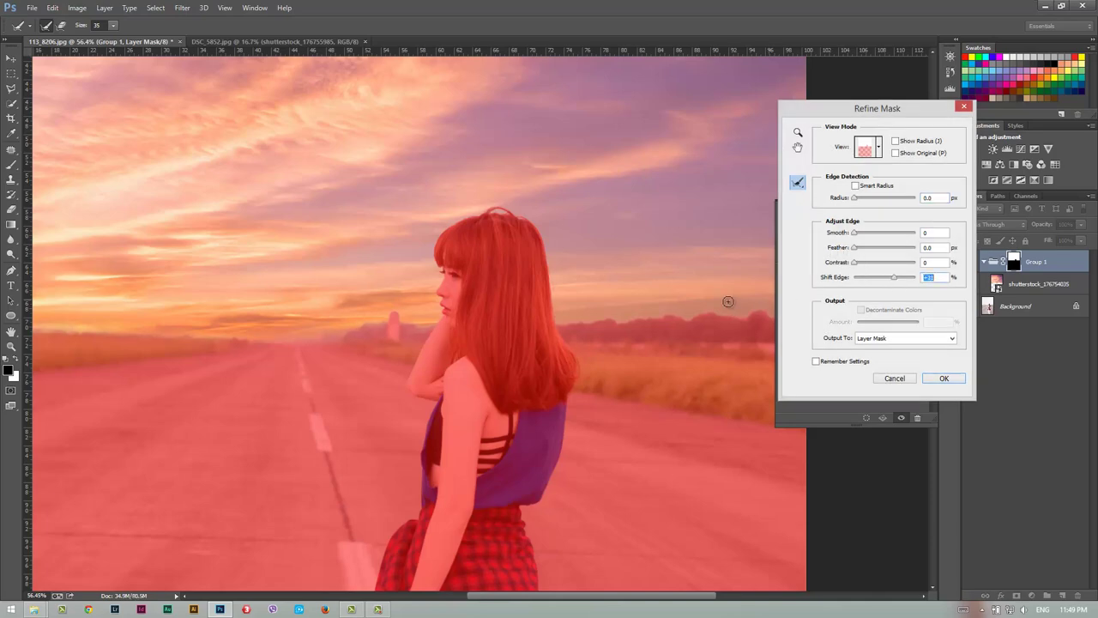
pyautogui.moveTo(897, 283); pyautogui.dragTo(898, 283)
pyautogui.moveTo(855, 239); pyautogui.dragTo(864, 238)
pyautogui.click(856, 250)
pyautogui.moveTo(856, 248); pyautogui.dragTo(854, 251)
pyautogui.click(858, 263)
pyautogui.click(871, 238)
pyautogui.click(958, 383)
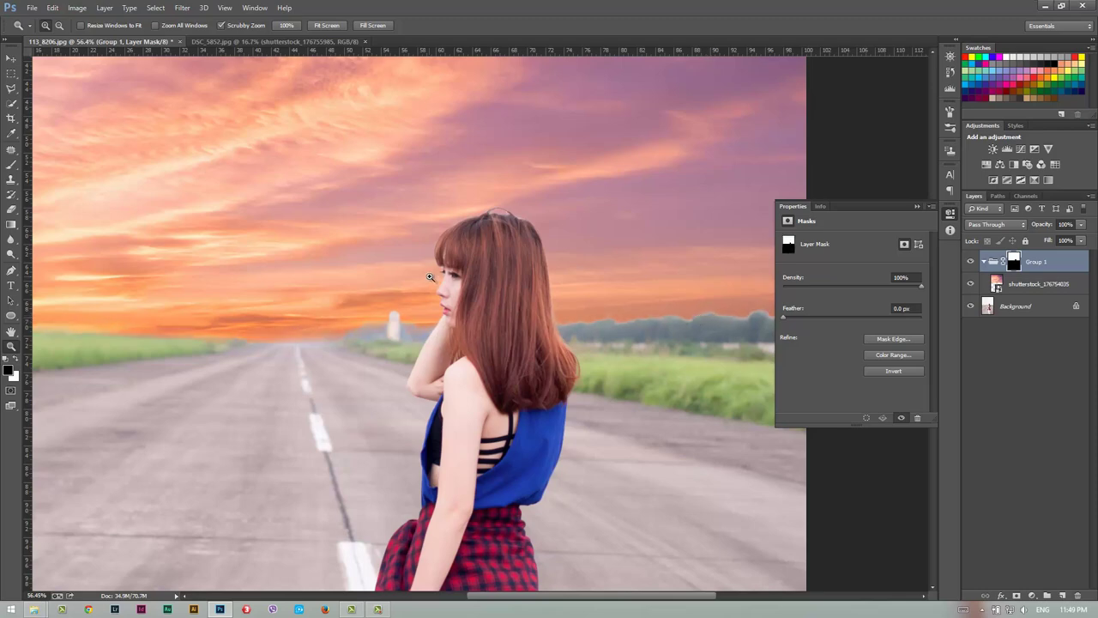
# Zoom in on the eye, try refining the mask along the eyelash, then undo it.
pyautogui.moveTo(483, 272); pyautogui.dragTo(779, 286)
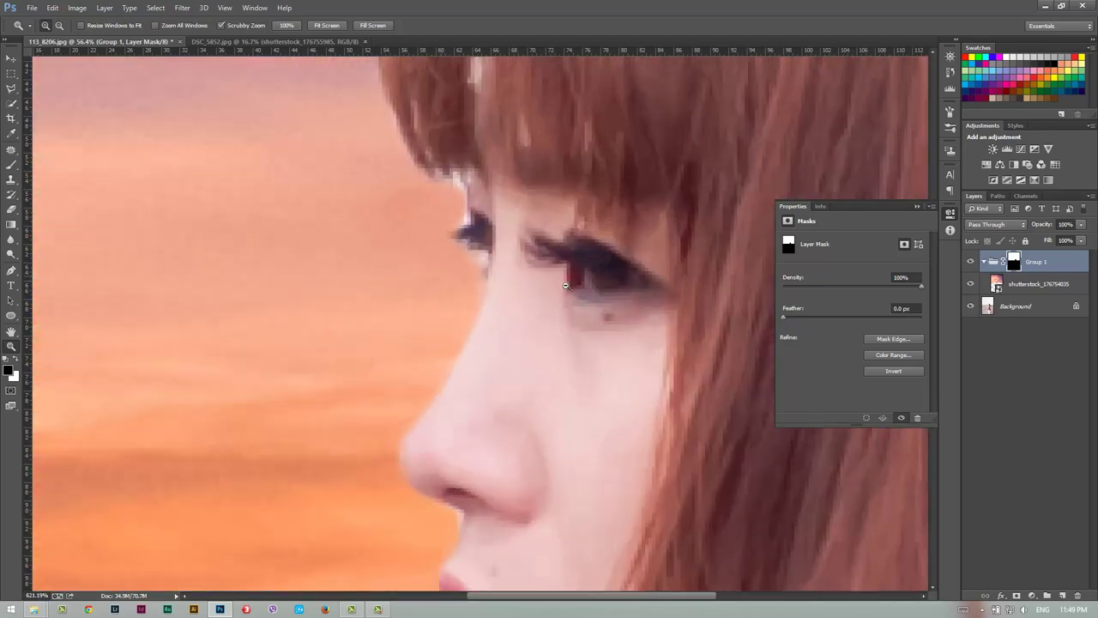
pyautogui.click(901, 340)
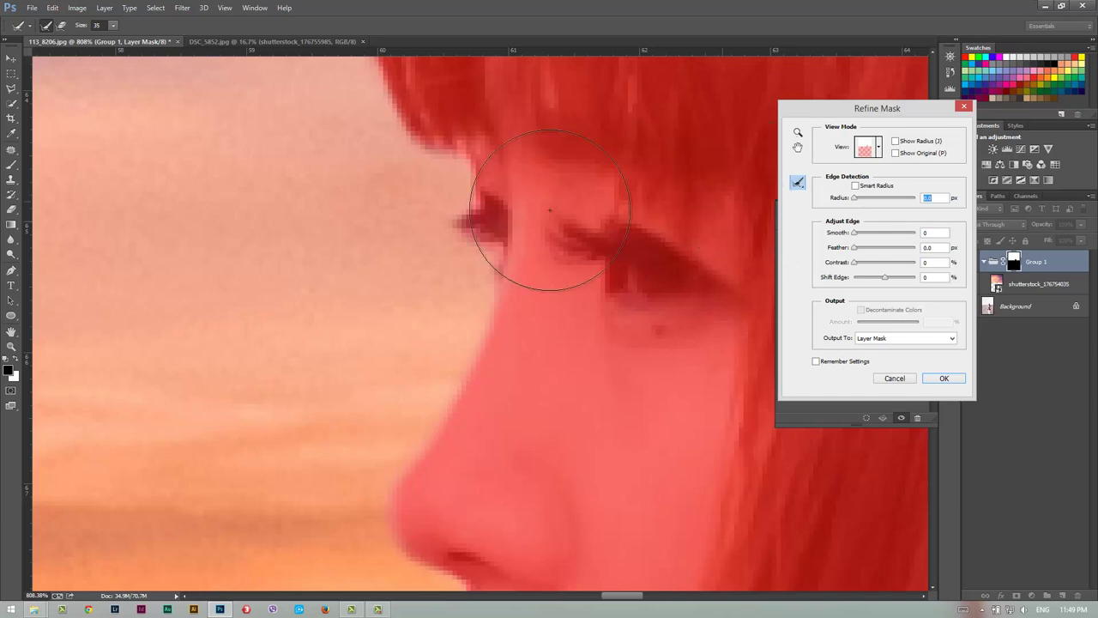
pyautogui.moveTo(463, 221); pyautogui.dragTo(452, 213)
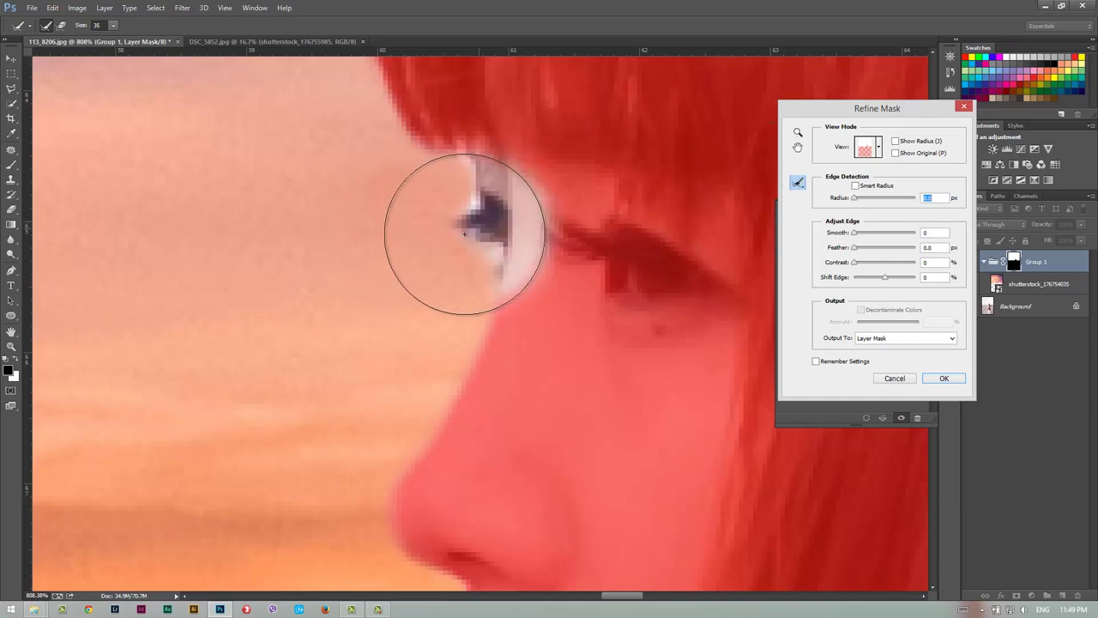
pyautogui.hotkey('ctrl', 'z')
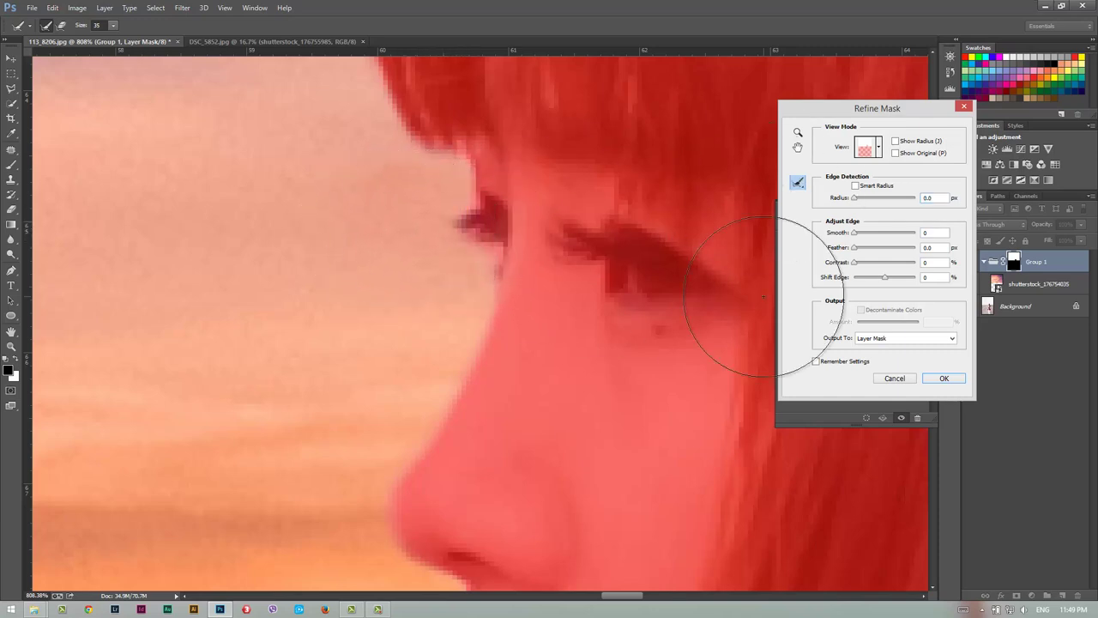
pyautogui.click(941, 380)
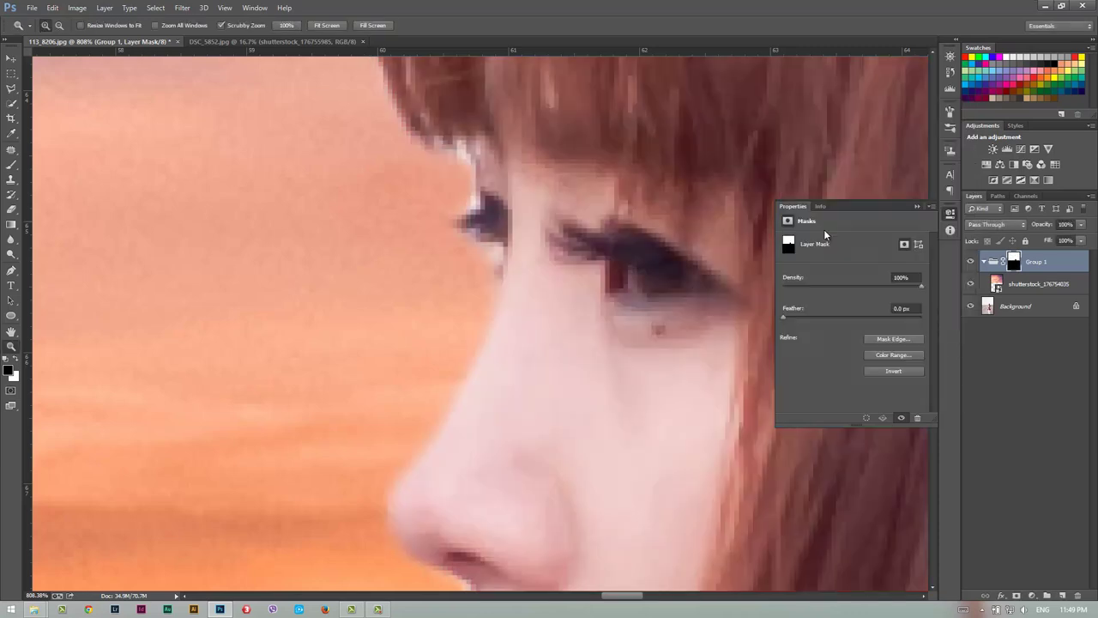
pyautogui.click(917, 210)
# Paint the mask at the outer eyelash with a smaller brush.
pyautogui.click(11, 164)
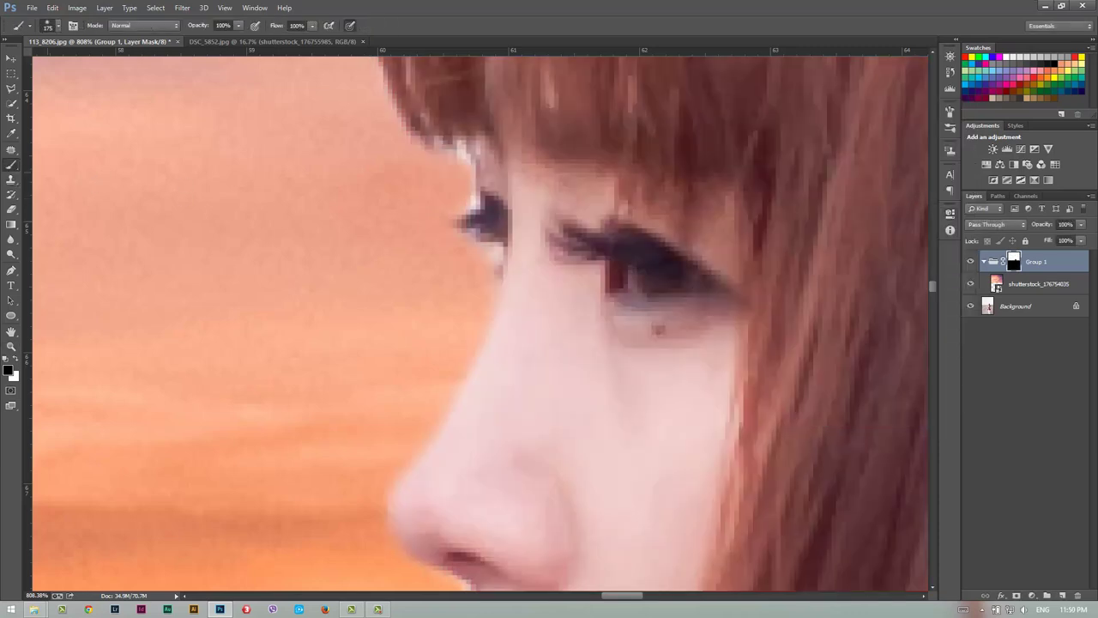
pyautogui.press('[')
pyautogui.press('[')
pyautogui.press('[')
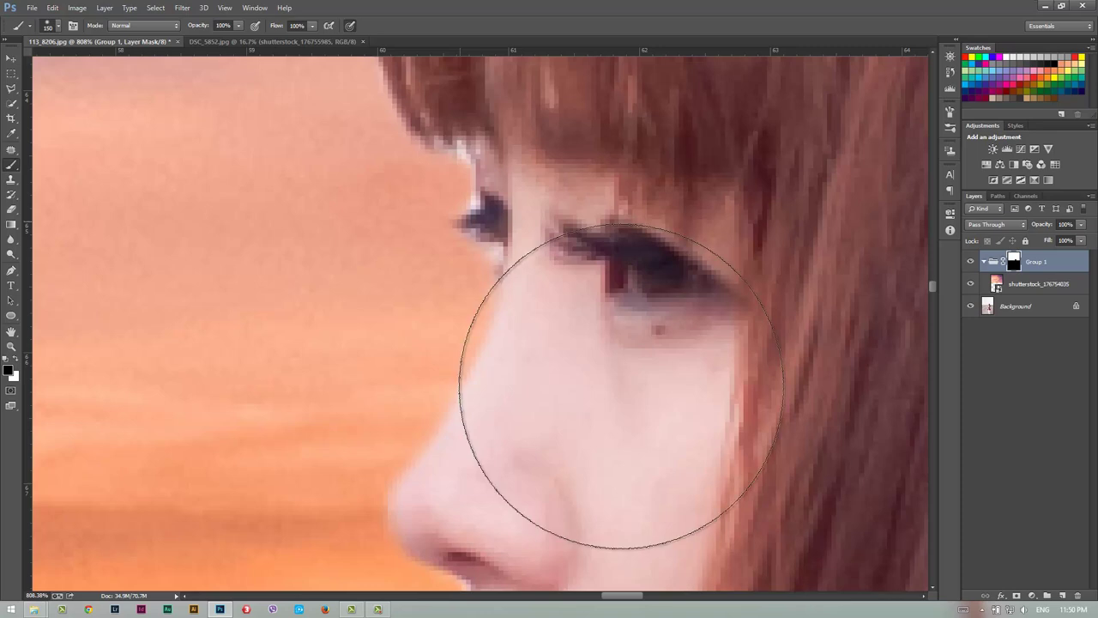
pyautogui.press('[')
pyautogui.press('[')
pyautogui.press('[')
pyautogui.press('[')
pyautogui.moveTo(455, 228)
pyautogui.mouseDown()
pyautogui.moveTo(427, 216)
pyautogui.moveTo(448, 216)
pyautogui.mouseUp()
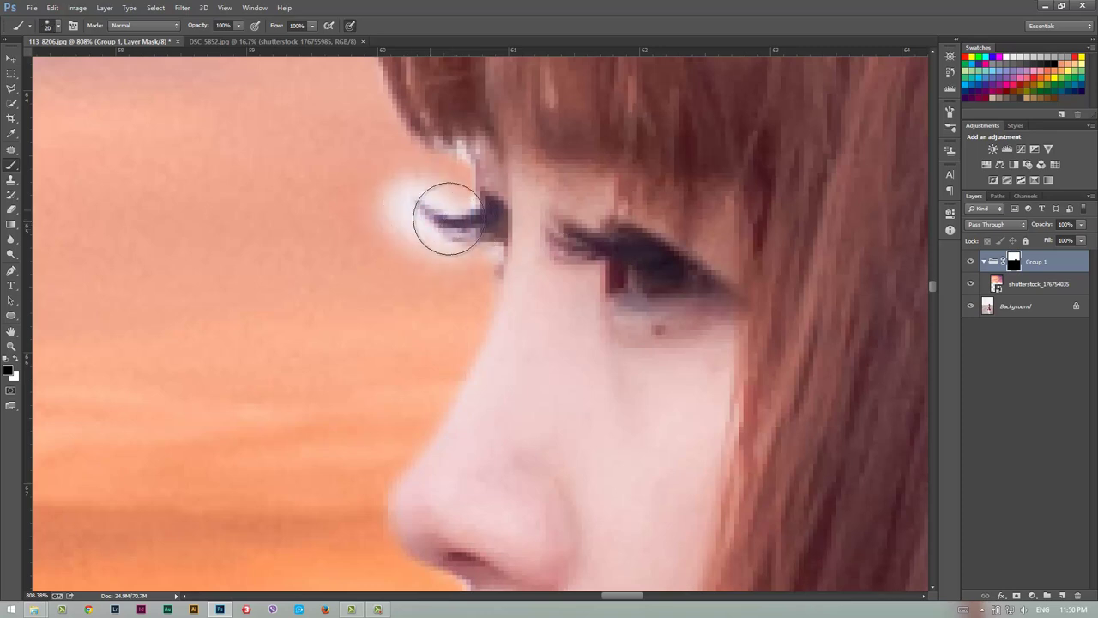
# Refine the mask edge along the eyelash and apply it.
pyautogui.doubleClick(1015, 262)
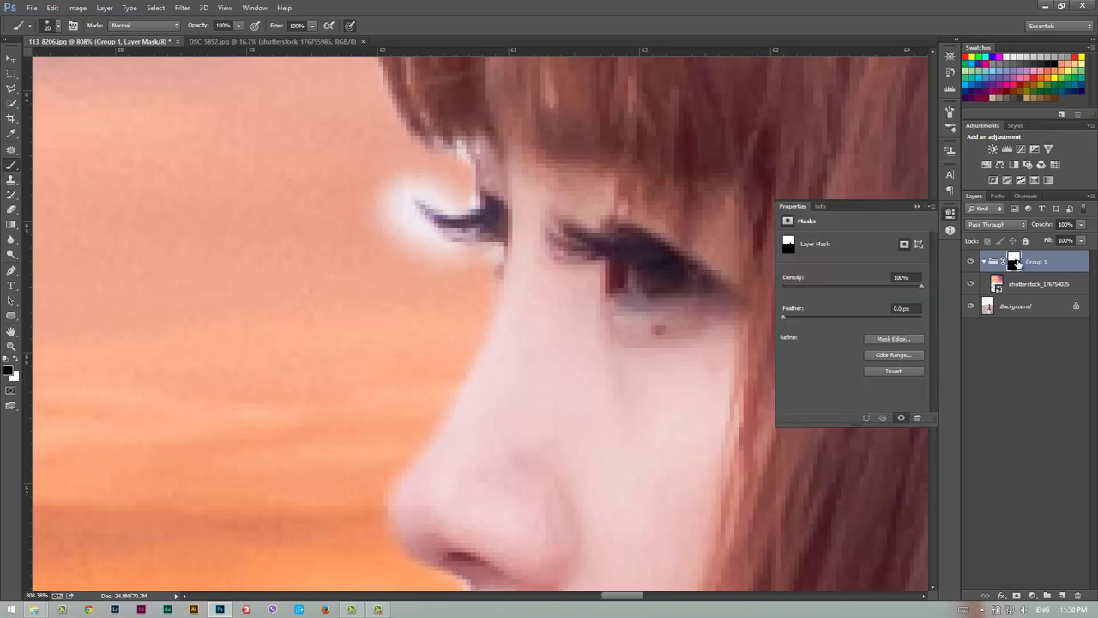
pyautogui.click(909, 340)
pyautogui.moveTo(398, 209); pyautogui.dragTo(557, 242)
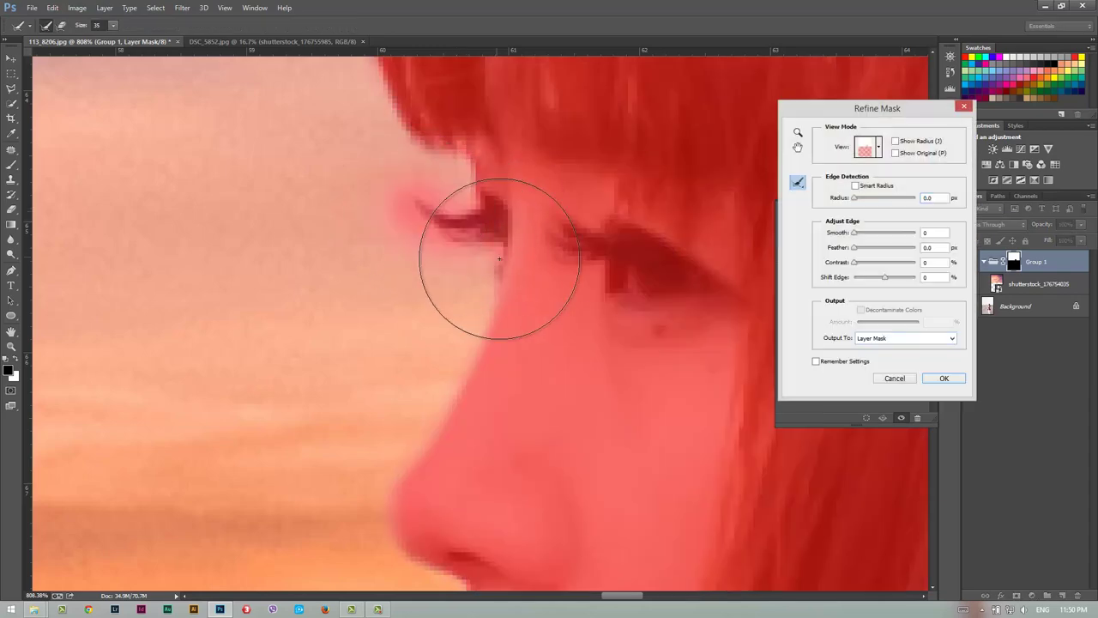
pyautogui.click(944, 379)
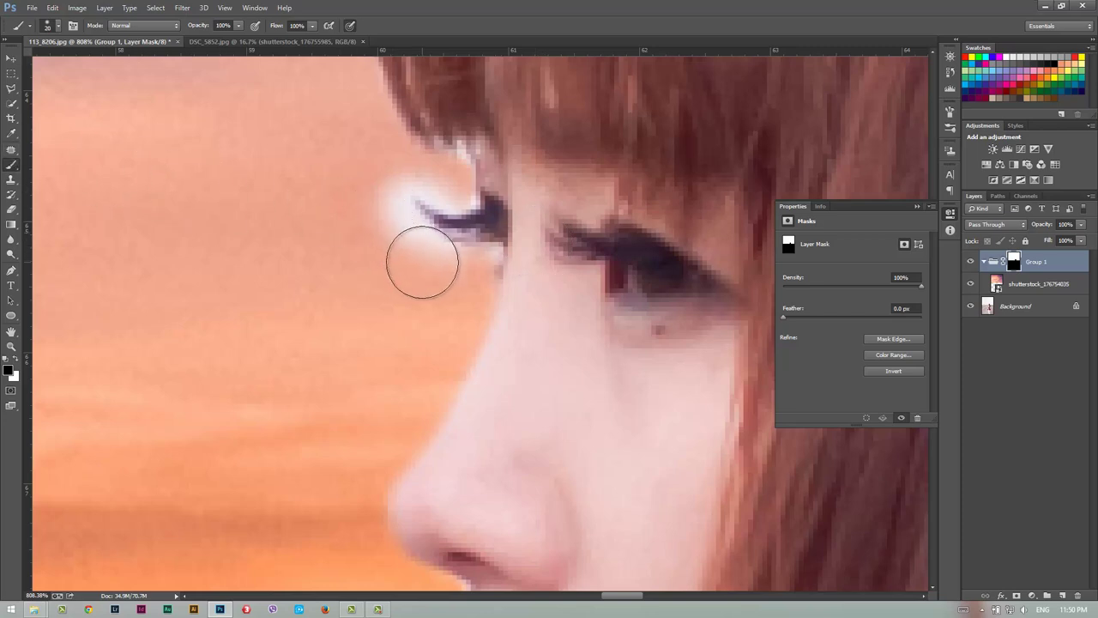
# Paint away the white halo beside the eyelash, then zoom out to the whole composite.
pyautogui.moveTo(412, 258)
pyautogui.mouseDown()
pyautogui.moveTo(361, 220)
pyautogui.moveTo(417, 179)
pyautogui.moveTo(390, 179)
pyautogui.moveTo(459, 194)
pyautogui.moveTo(455, 154)
pyautogui.mouseUp()
pyautogui.press('x')
pyautogui.press('[')
pyautogui.press('[')
pyautogui.press('[')
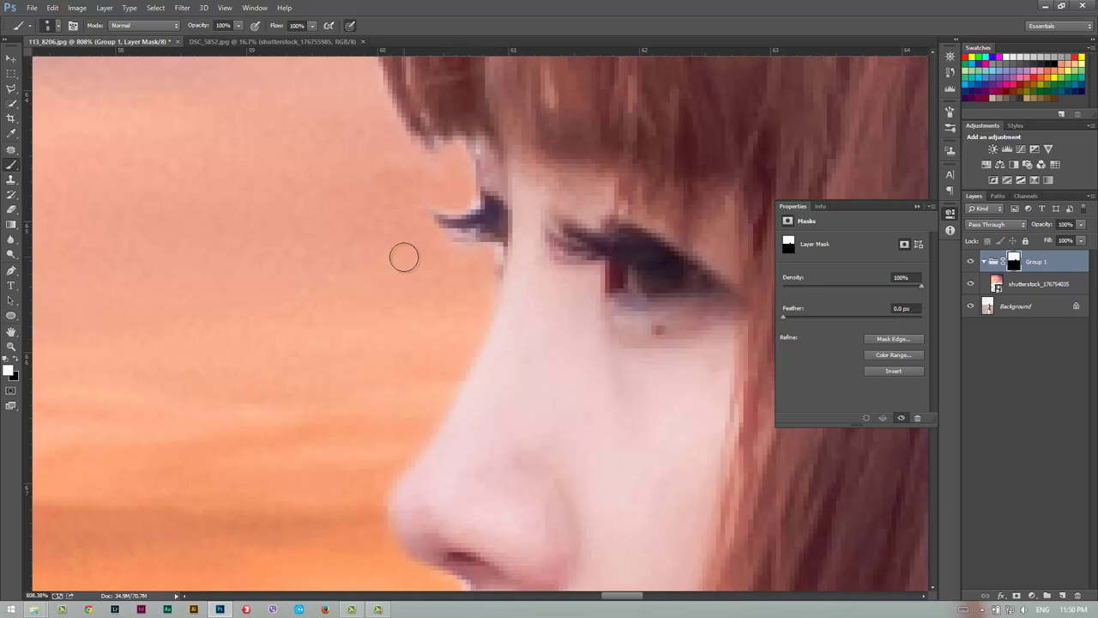
pyautogui.press('z')
pyautogui.moveTo(399, 259); pyautogui.dragTo(301, 289)
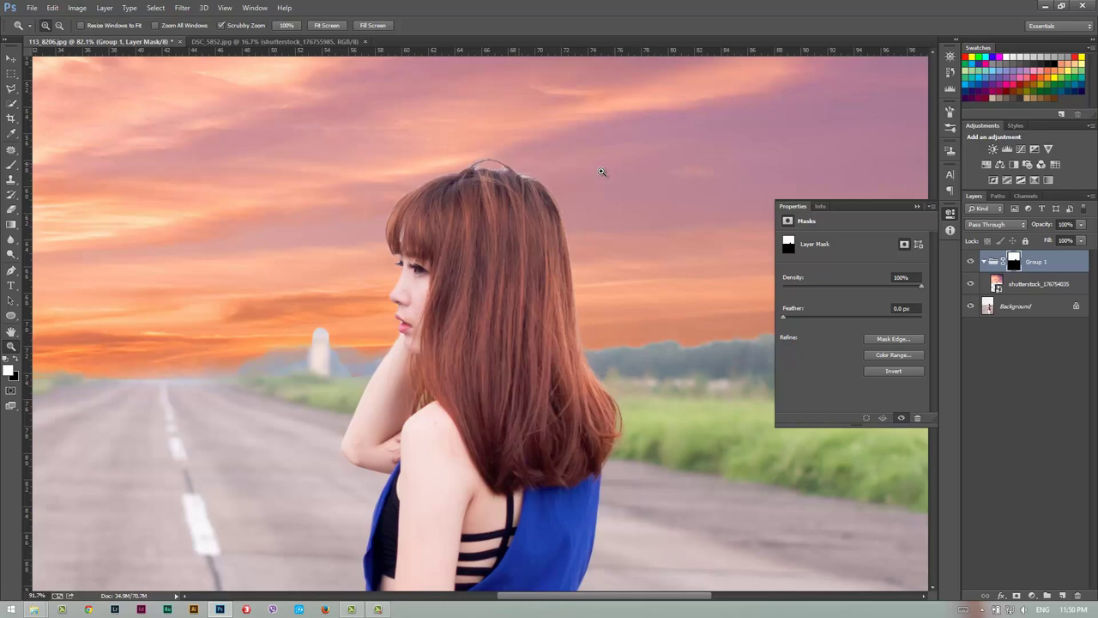
# Paint out the flyaway hair strand above the head on the group mask.
pyautogui.moveTo(510, 165); pyautogui.dragTo(612, 174)
pyautogui.press('b')
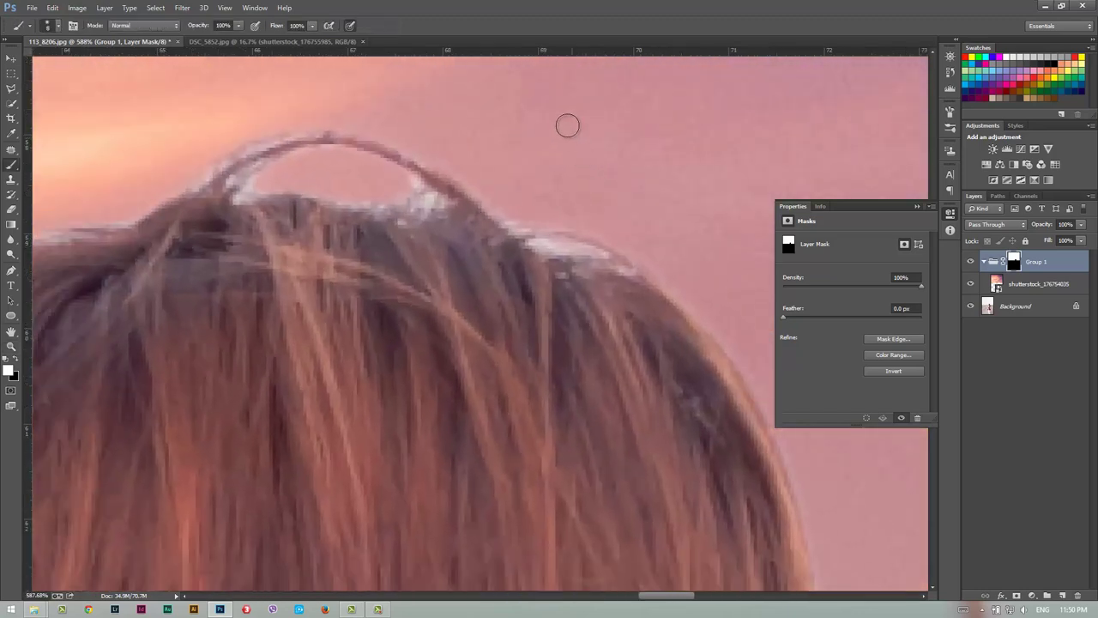
pyautogui.moveTo(471, 166)
pyautogui.mouseDown()
pyautogui.moveTo(237, 135)
pyautogui.moveTo(284, 149)
pyautogui.moveTo(247, 156)
pyautogui.mouseUp()
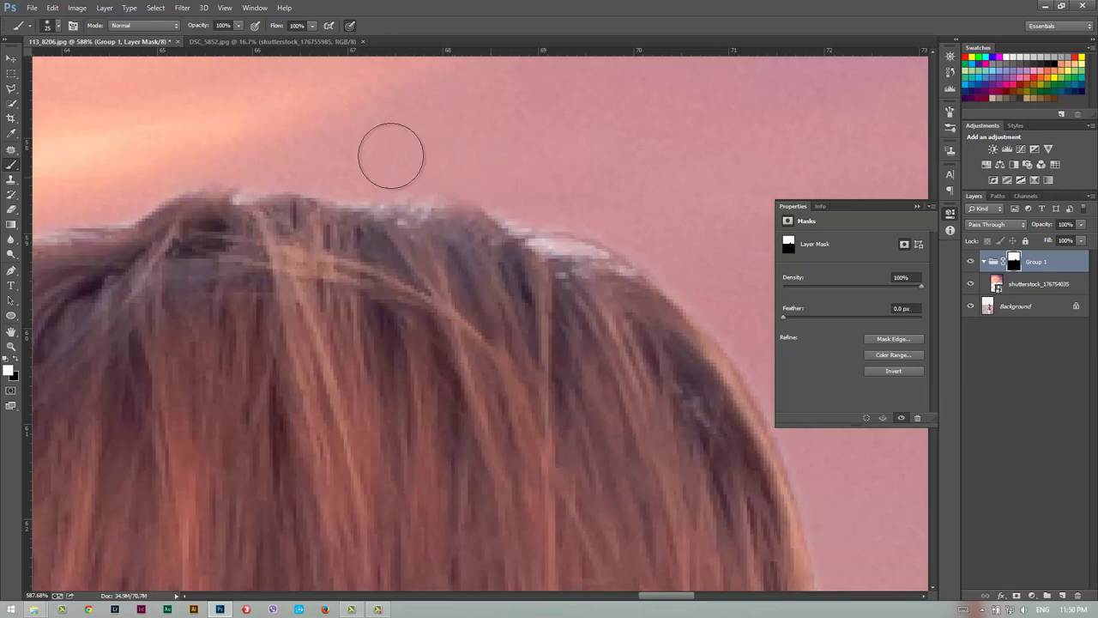
pyautogui.press('z')
pyautogui.moveTo(558, 152); pyautogui.dragTo(431, 178)
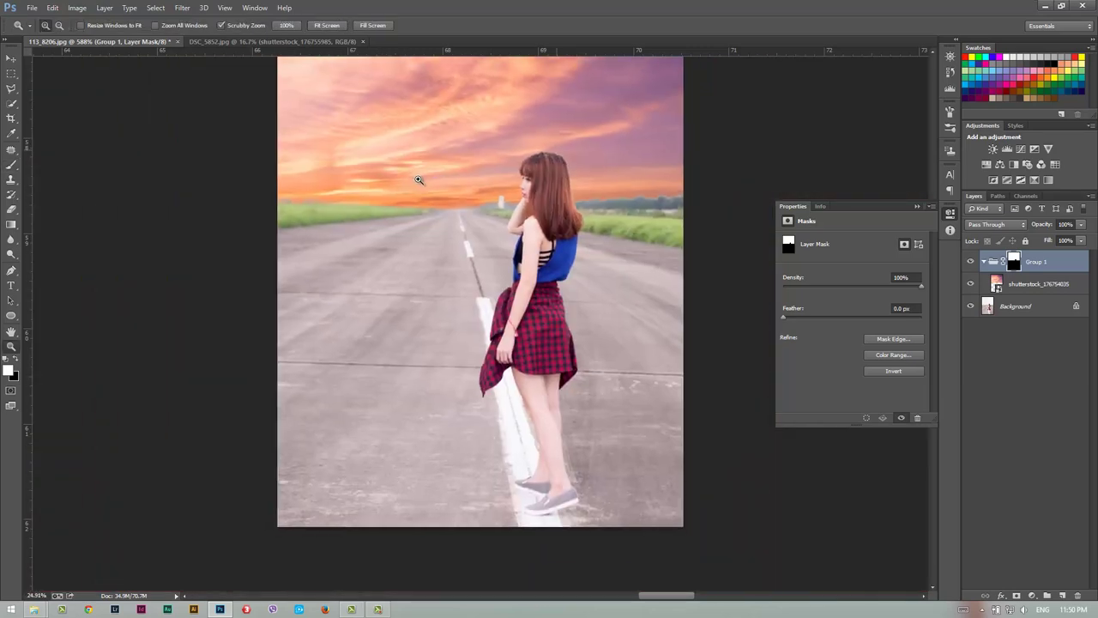
pyautogui.moveTo(465, 111); pyautogui.dragTo(454, 106)
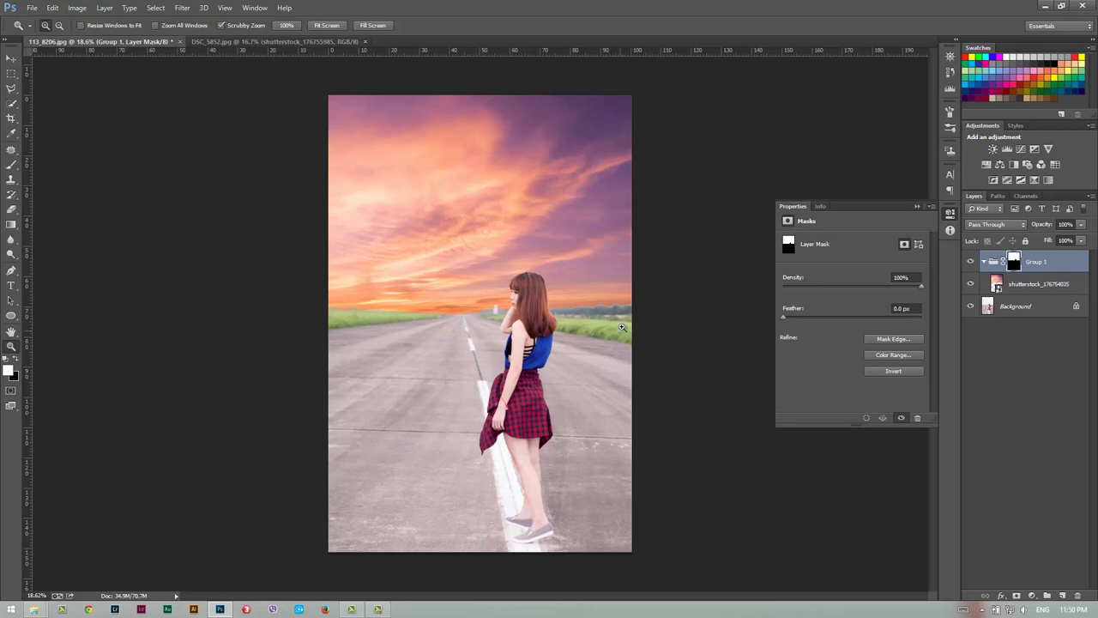
# Shift the mask edge slightly outward and feather it 0.6 px, then close Properties.
pyautogui.moveTo(666, 314); pyautogui.dragTo(877, 327)
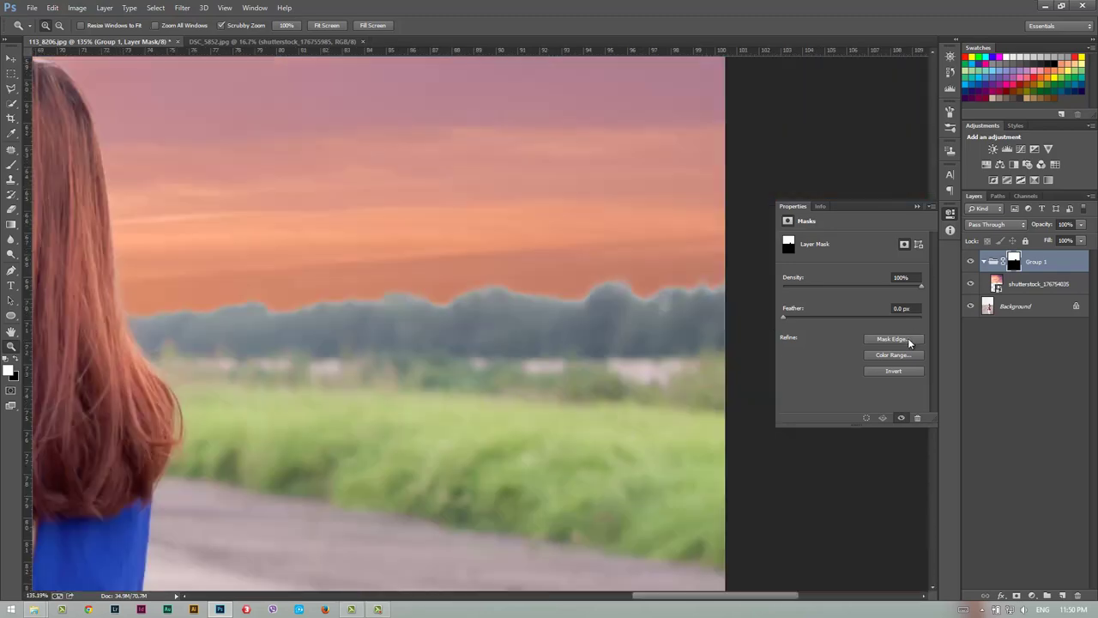
pyautogui.click(897, 340)
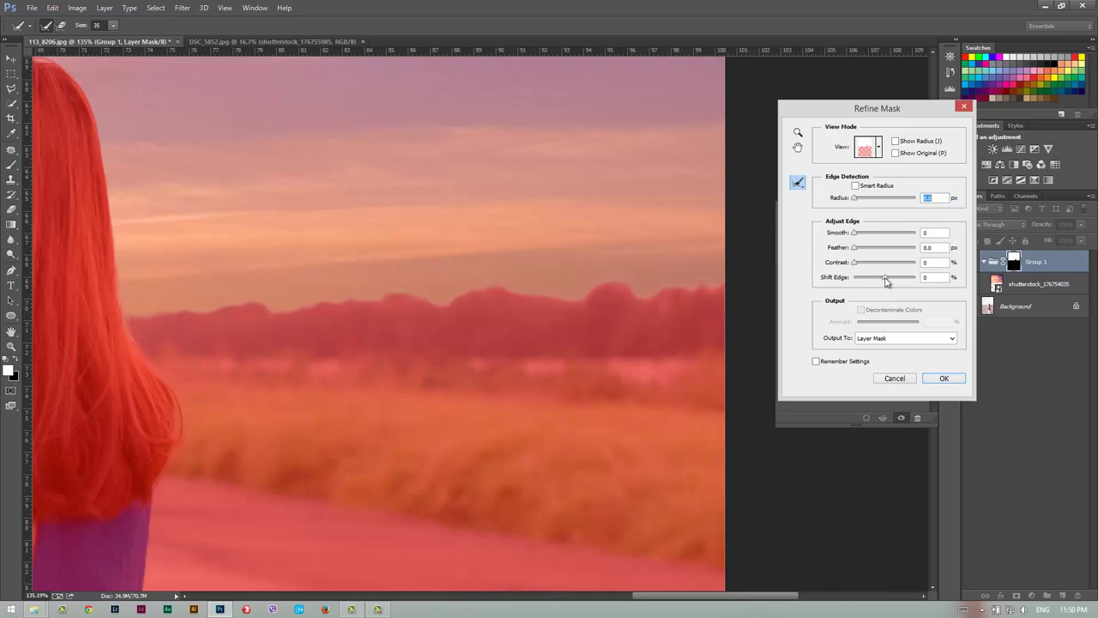
pyautogui.moveTo(886, 281); pyautogui.dragTo(893, 284)
pyautogui.click(944, 378)
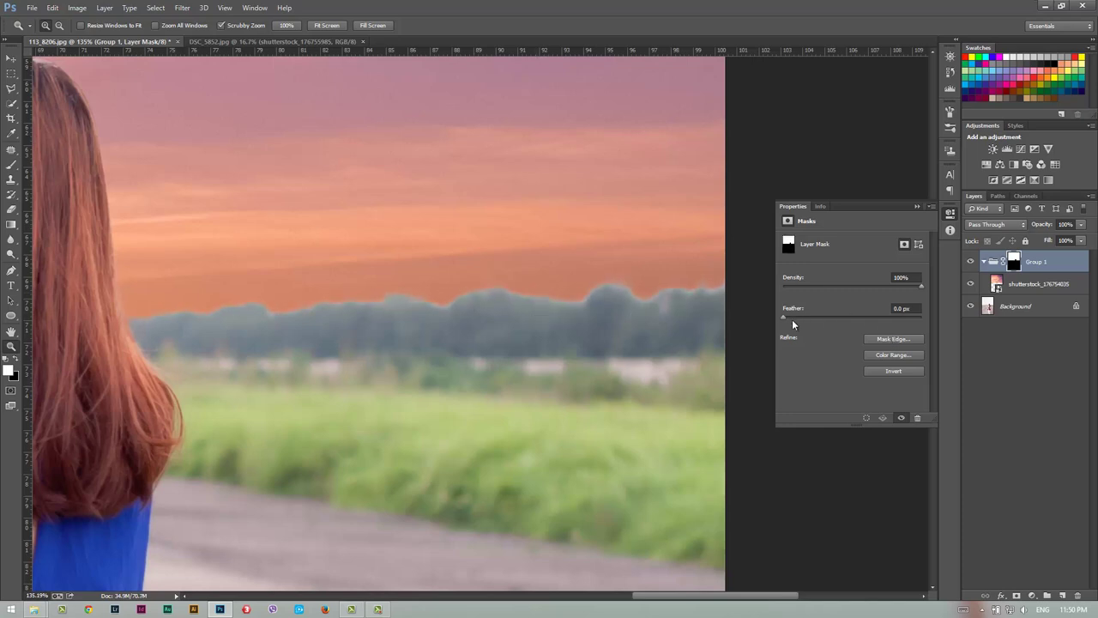
pyautogui.moveTo(785, 319); pyautogui.dragTo(788, 318)
pyautogui.moveTo(539, 301); pyautogui.dragTo(487, 318)
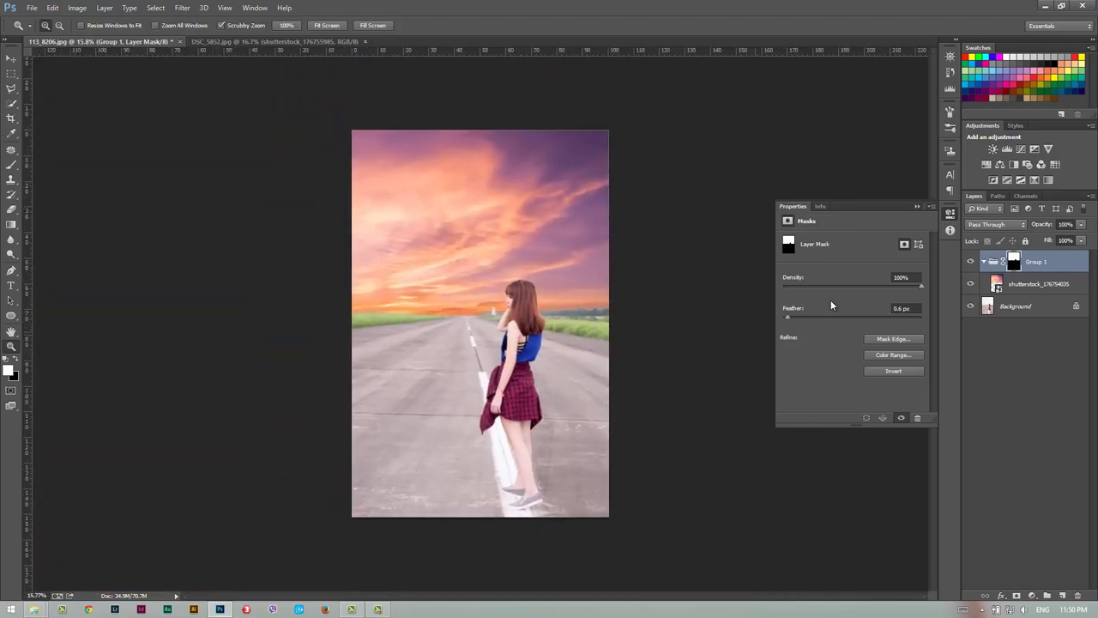
pyautogui.click(918, 207)
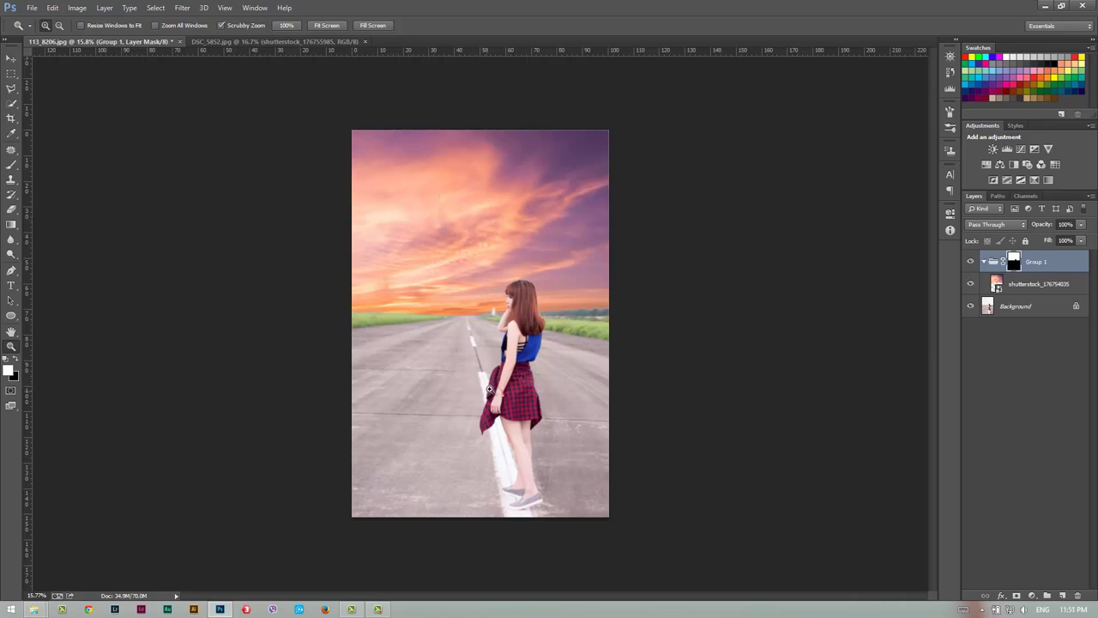
# Add a Solid Color fill layer above Group 1 in Soft Light blend mode.
pyautogui.click(1045, 596)
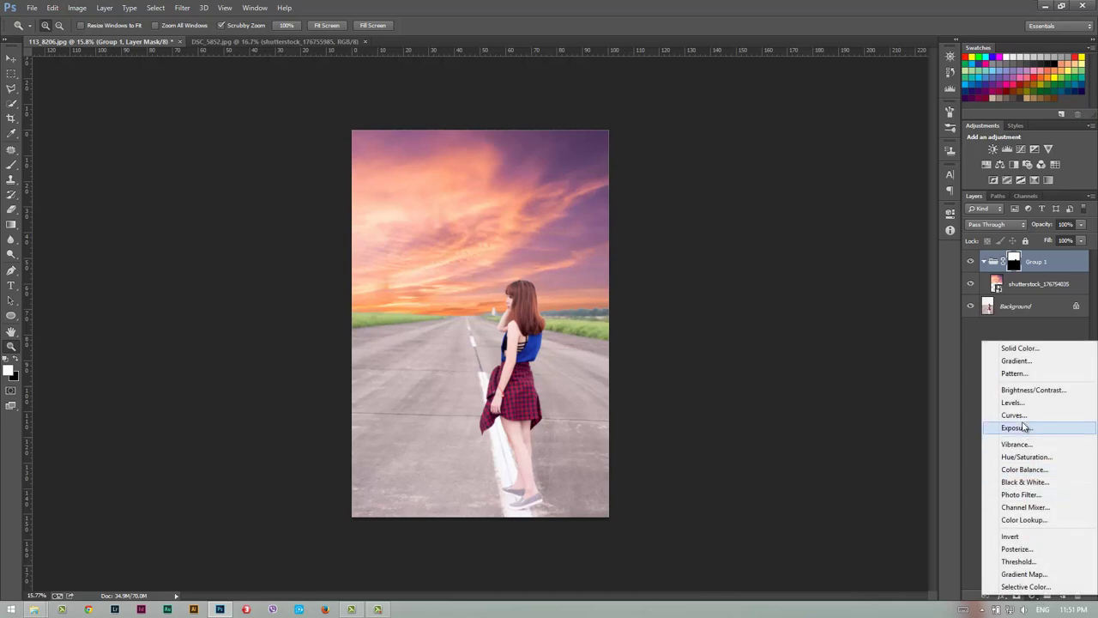
pyautogui.click(1021, 347)
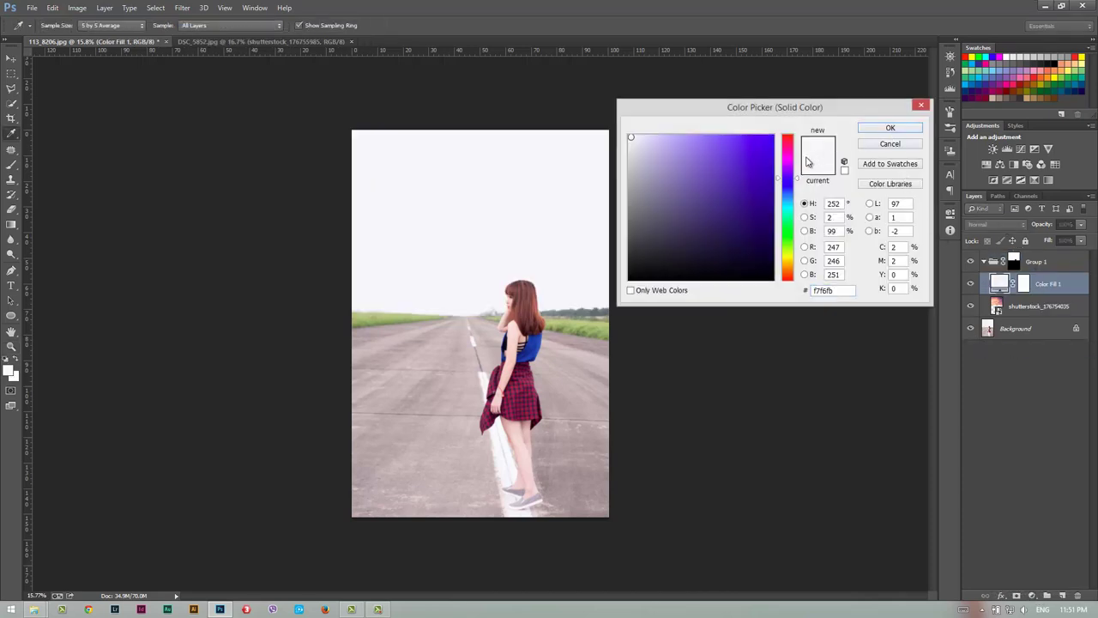
pyautogui.click(890, 128)
pyautogui.moveTo(1047, 285); pyautogui.dragTo(1041, 256)
pyautogui.click(994, 224)
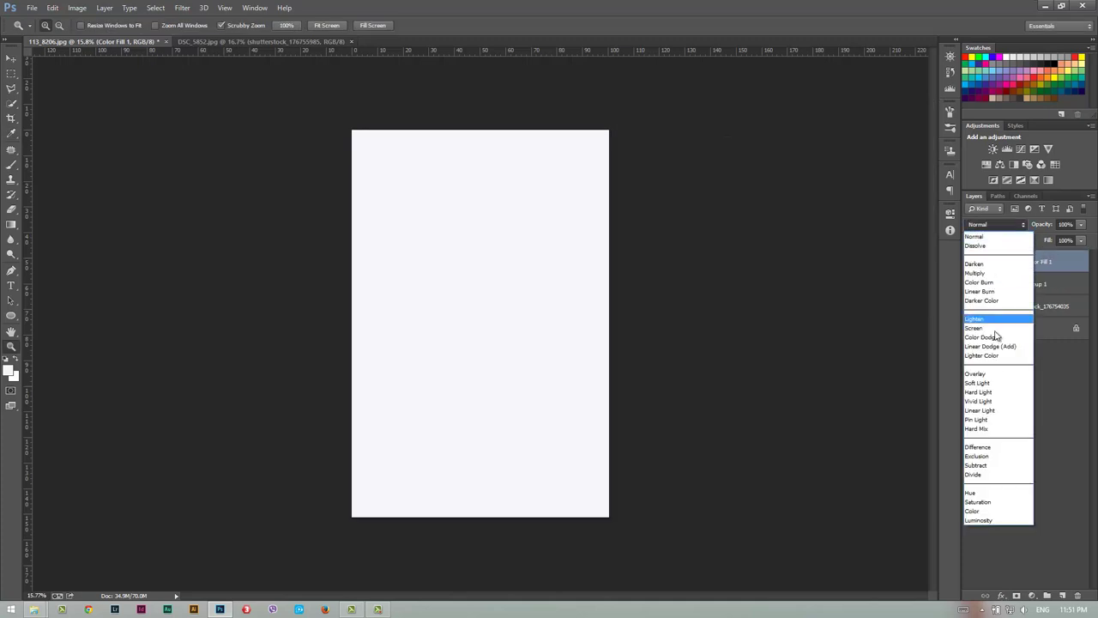
pyautogui.click(998, 375)
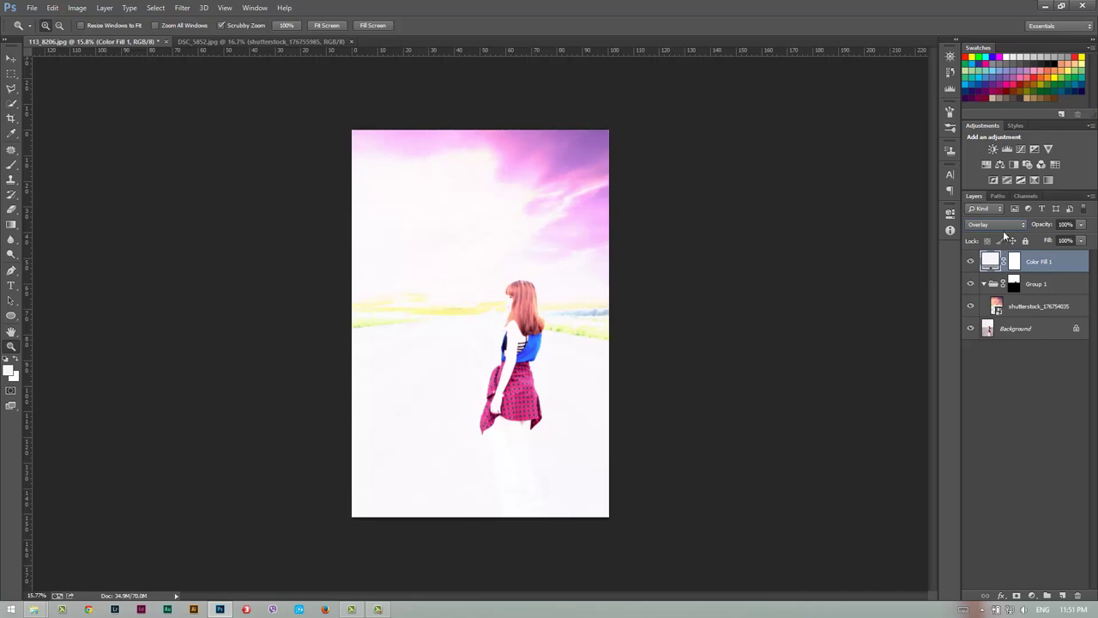
pyautogui.click(1005, 225)
pyautogui.click(996, 383)
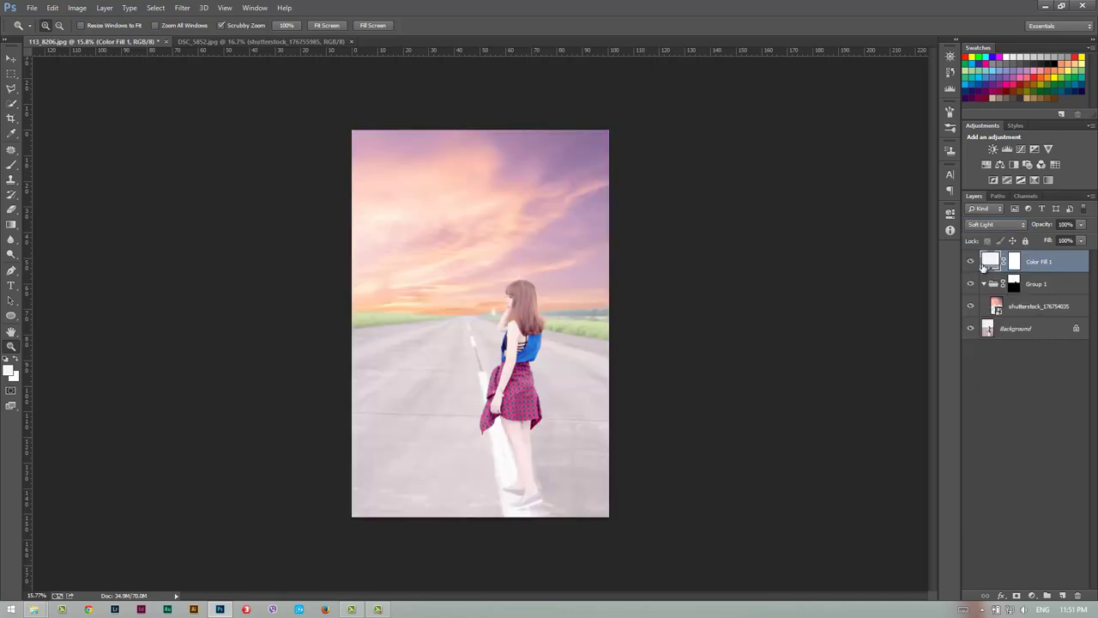
# Change the fill colour to a soft tan, #caa382.
pyautogui.doubleClick(991, 263)
pyautogui.click(451, 199)
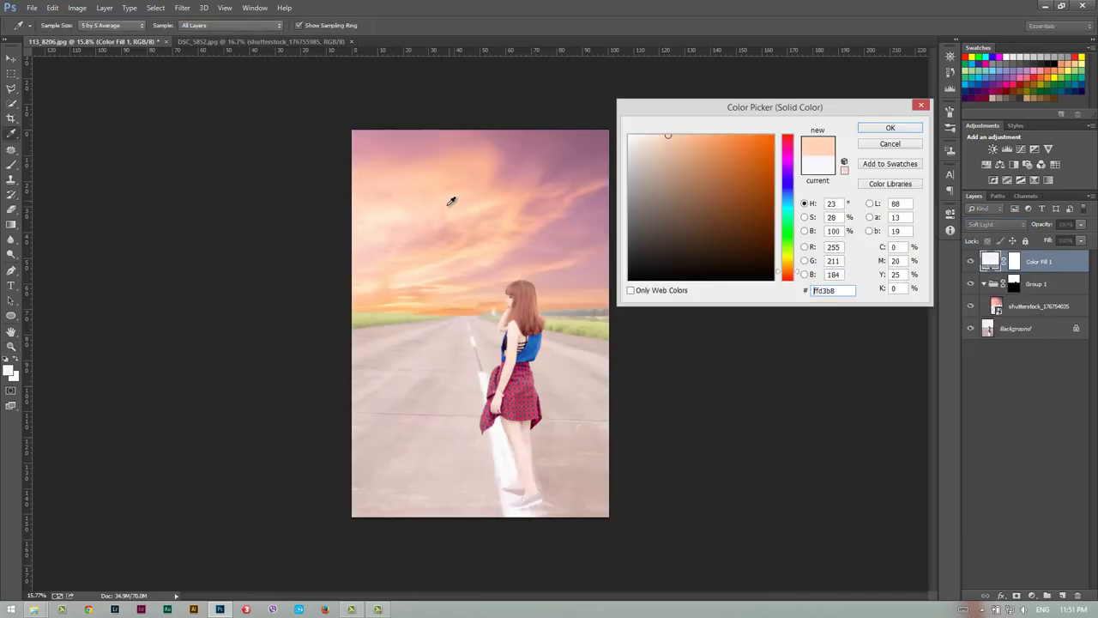
pyautogui.click(729, 149)
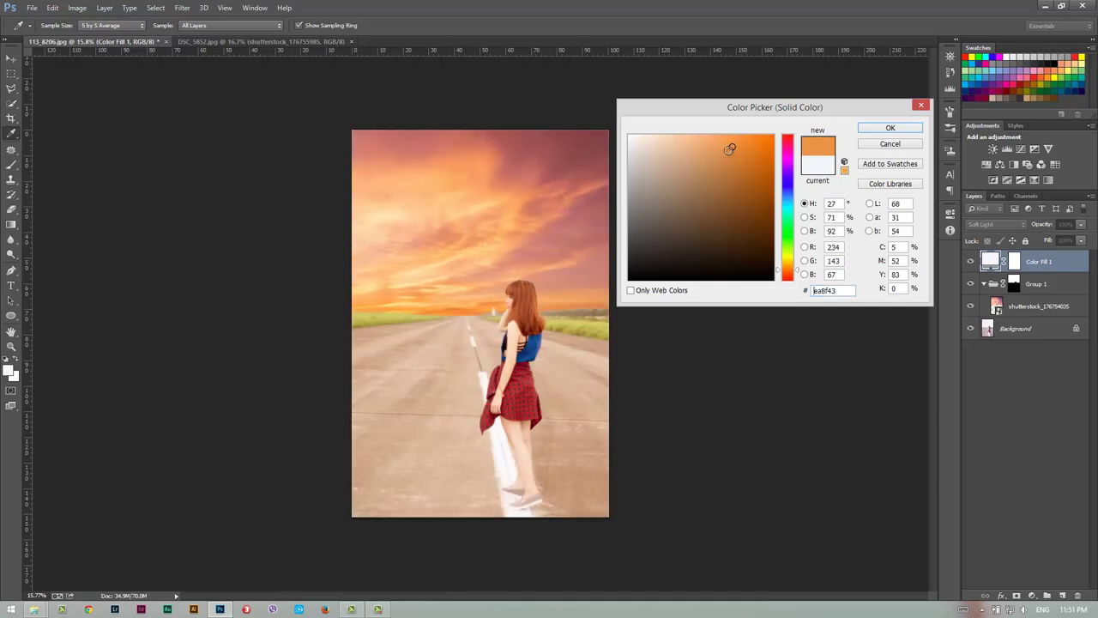
pyautogui.click(704, 147)
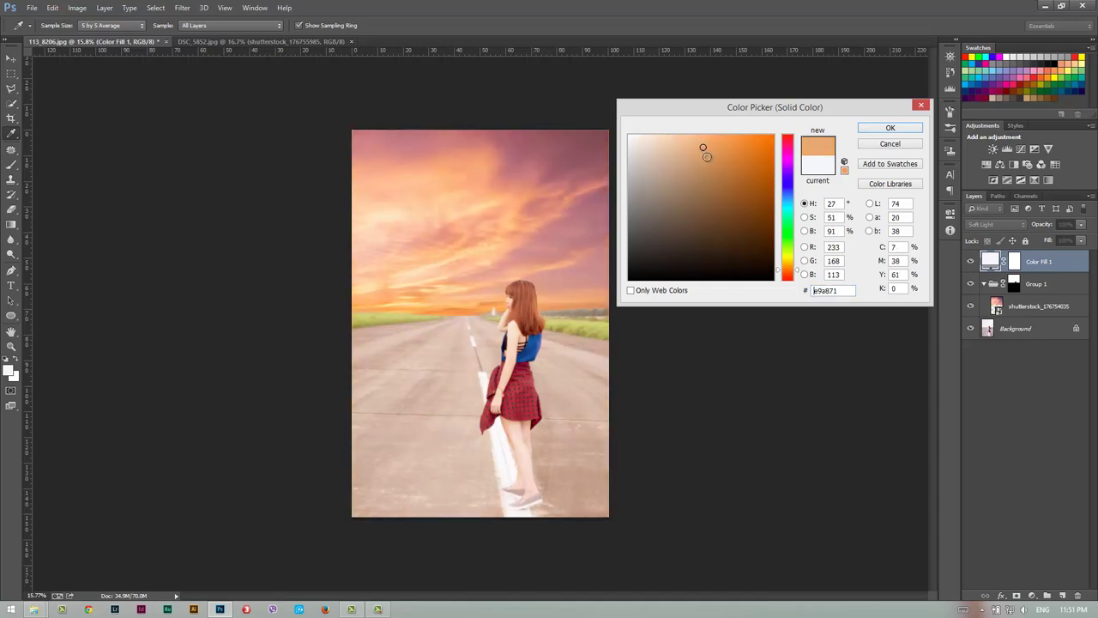
pyautogui.click(694, 140)
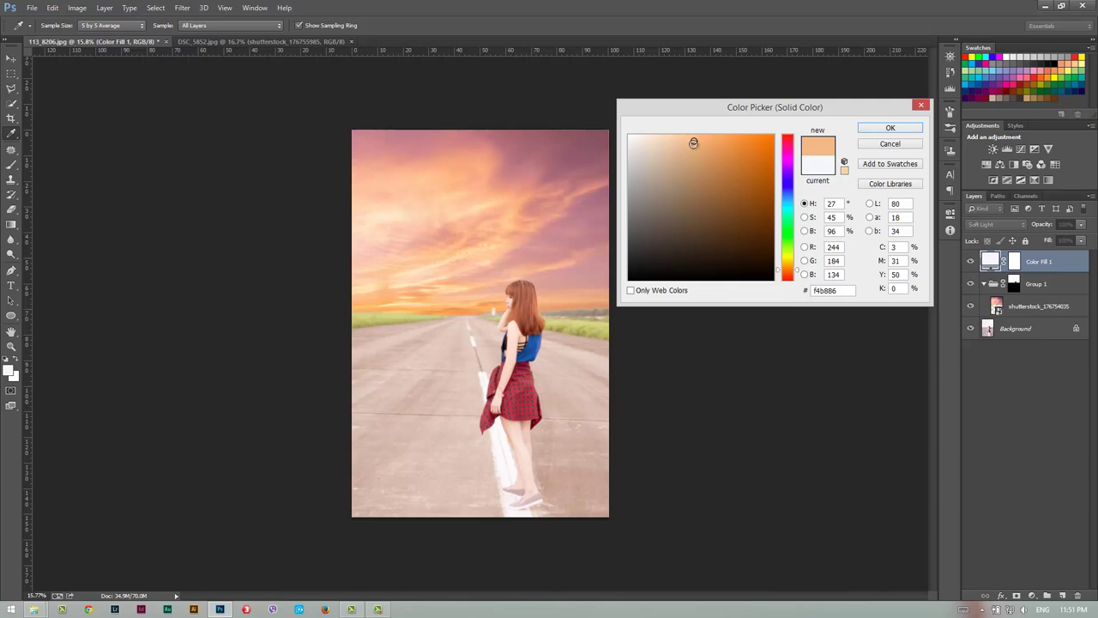
pyautogui.moveTo(694, 140); pyautogui.dragTo(680, 167)
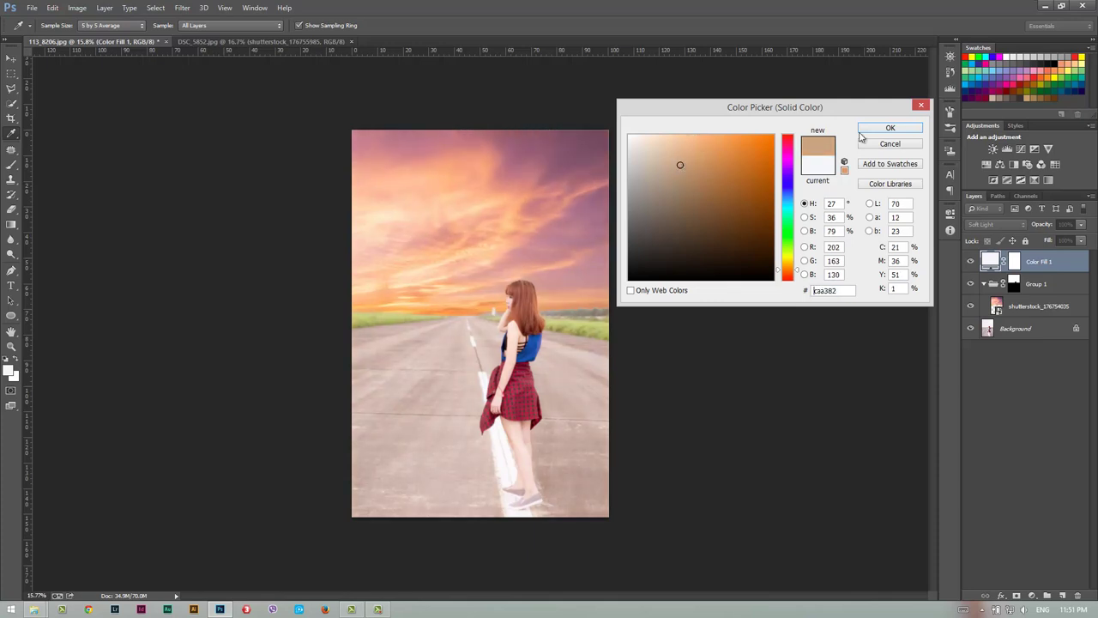
pyautogui.click(889, 128)
pyautogui.press('z')
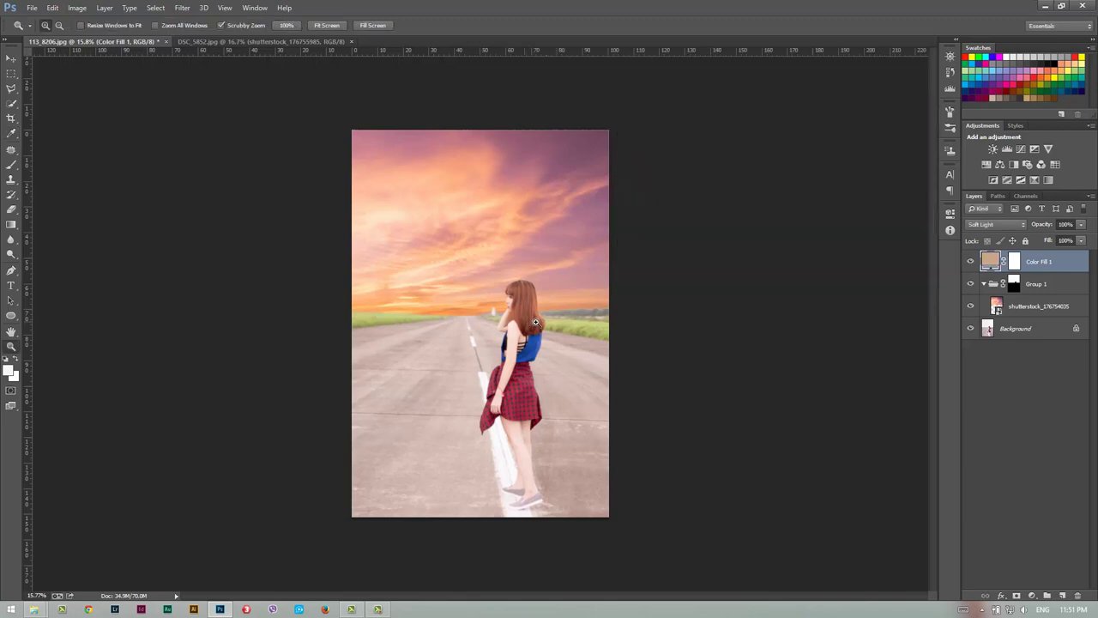
pyautogui.moveTo(536, 322); pyautogui.dragTo(558, 322)
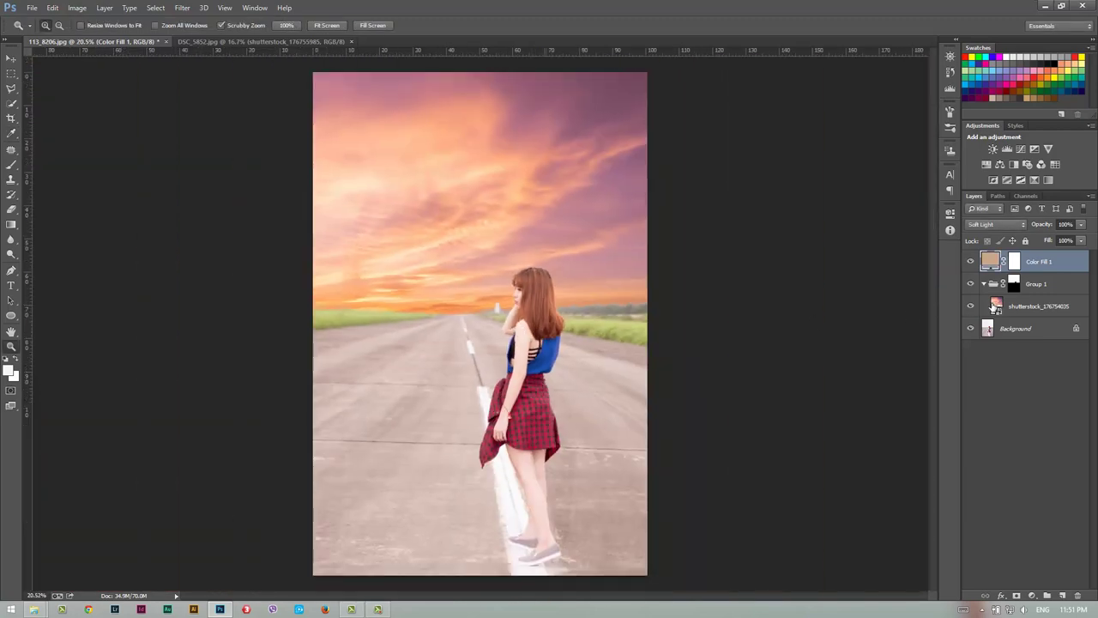
# Set the shutterstock_176754035 layer's opacity to 81%.
pyautogui.click(1052, 305)
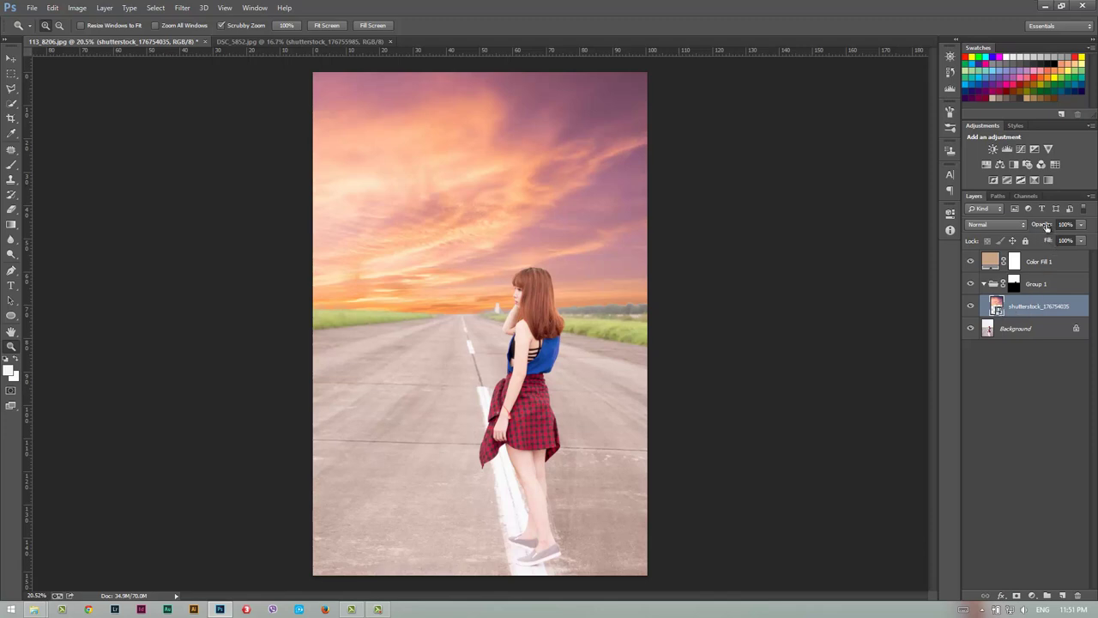
pyautogui.moveTo(1047, 227); pyautogui.dragTo(1037, 227)
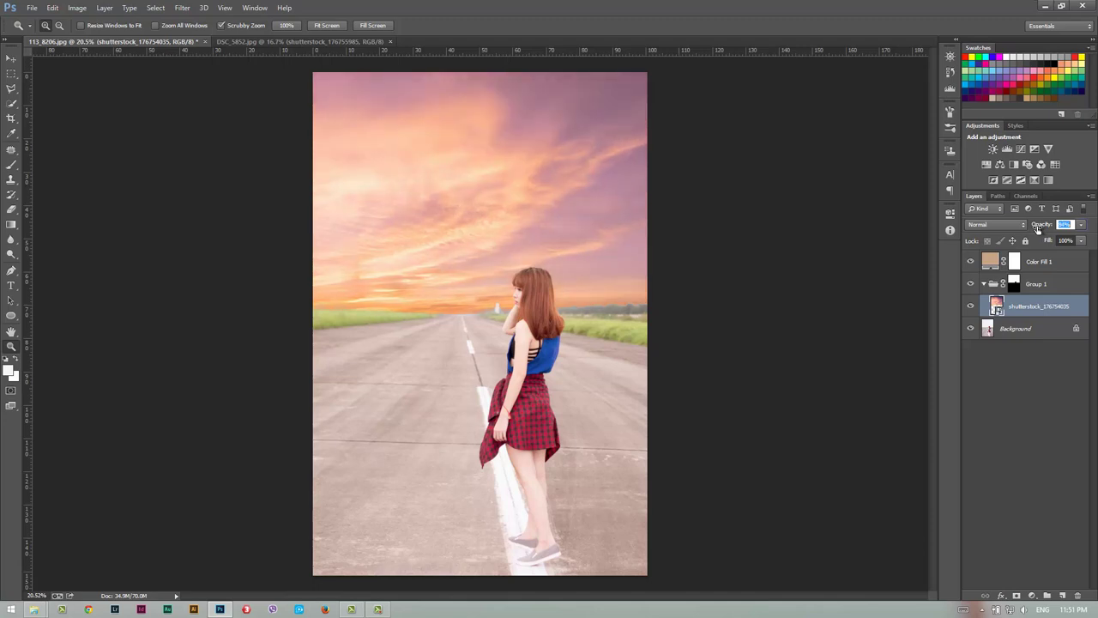
pyautogui.press('Return')
pyautogui.moveTo(523, 314)
pyautogui.mouseDown()
pyautogui.moveTo(490, 317)
pyautogui.moveTo(507, 335)
pyautogui.mouseUp()
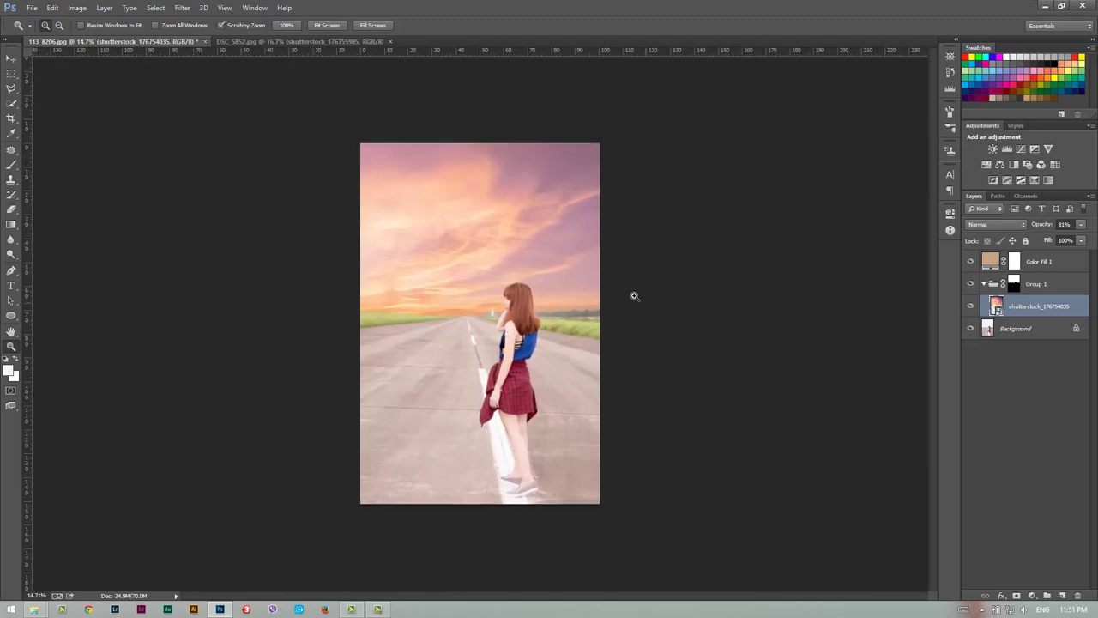
# Try a crop and cancel it, then toggle Color Fill and Group 1 visibility to compare.
pyautogui.click(11, 118)
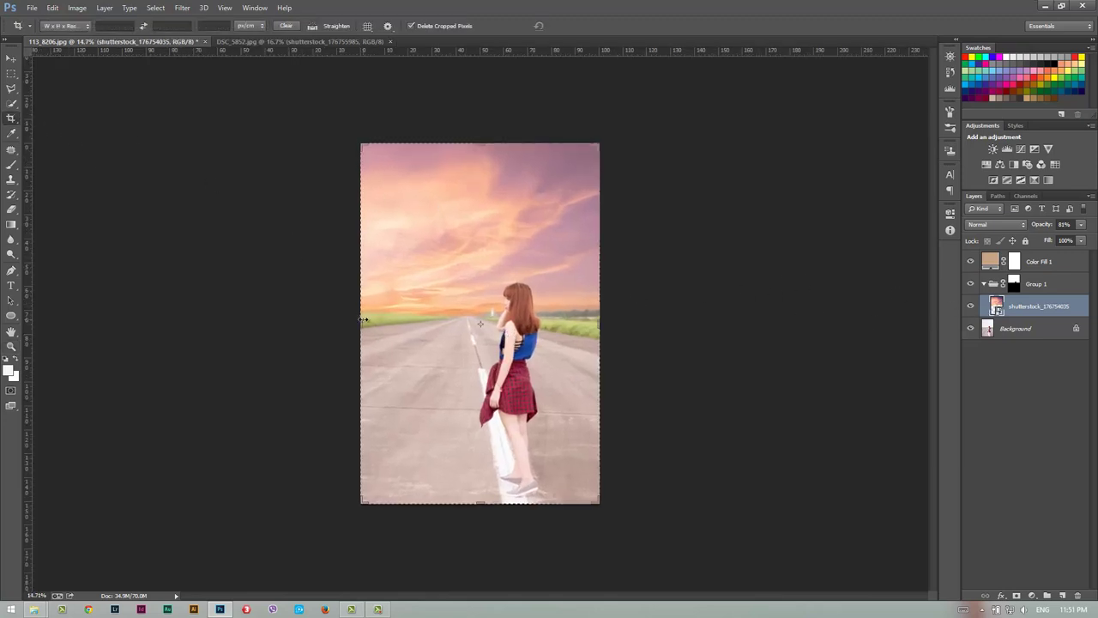
pyautogui.moveTo(363, 319); pyautogui.dragTo(221, 320)
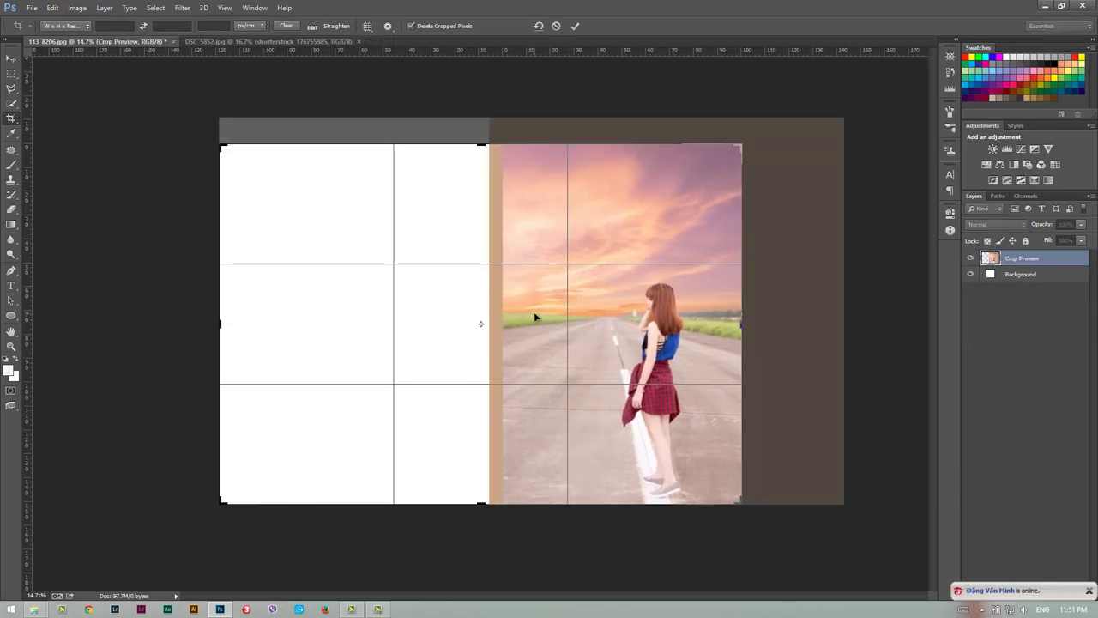
pyautogui.press('Escape')
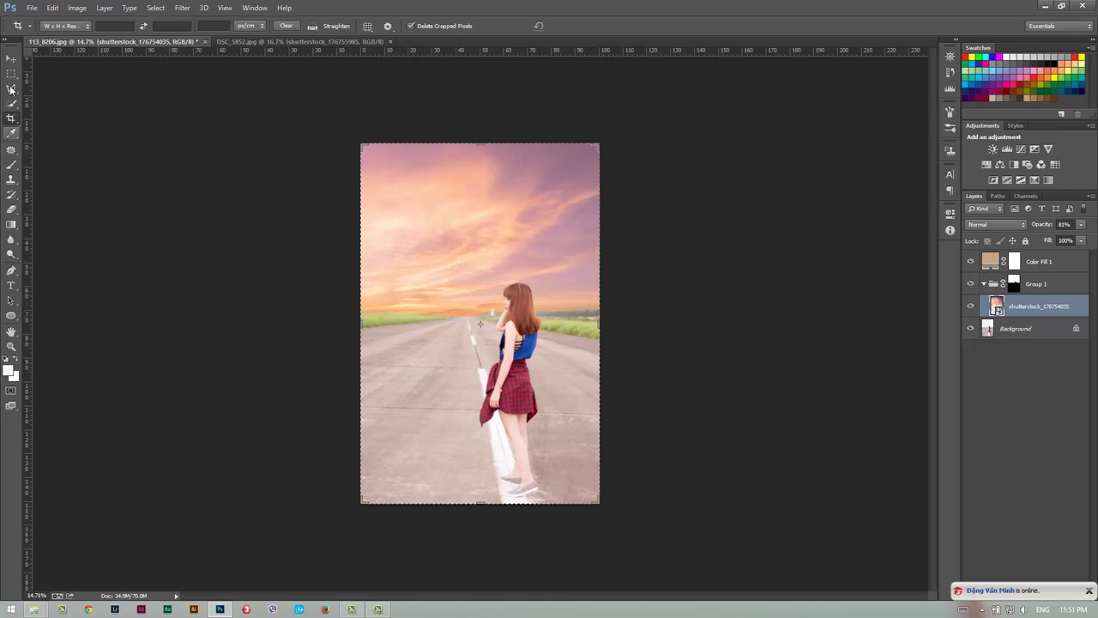
pyautogui.click(12, 58)
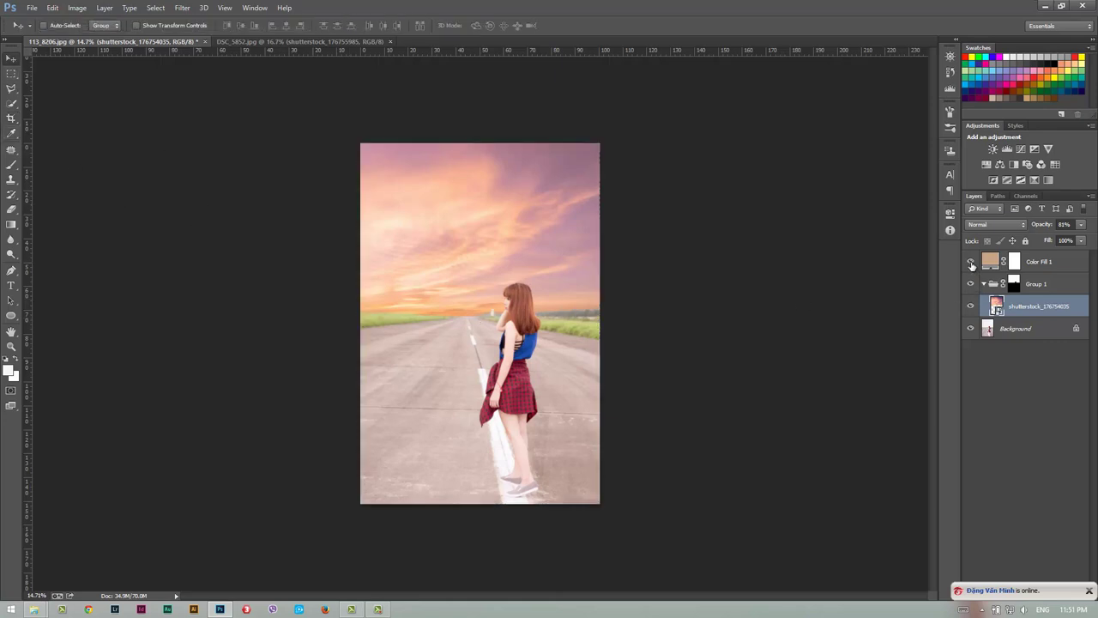
pyautogui.moveTo(971, 262); pyautogui.dragTo(971, 284)
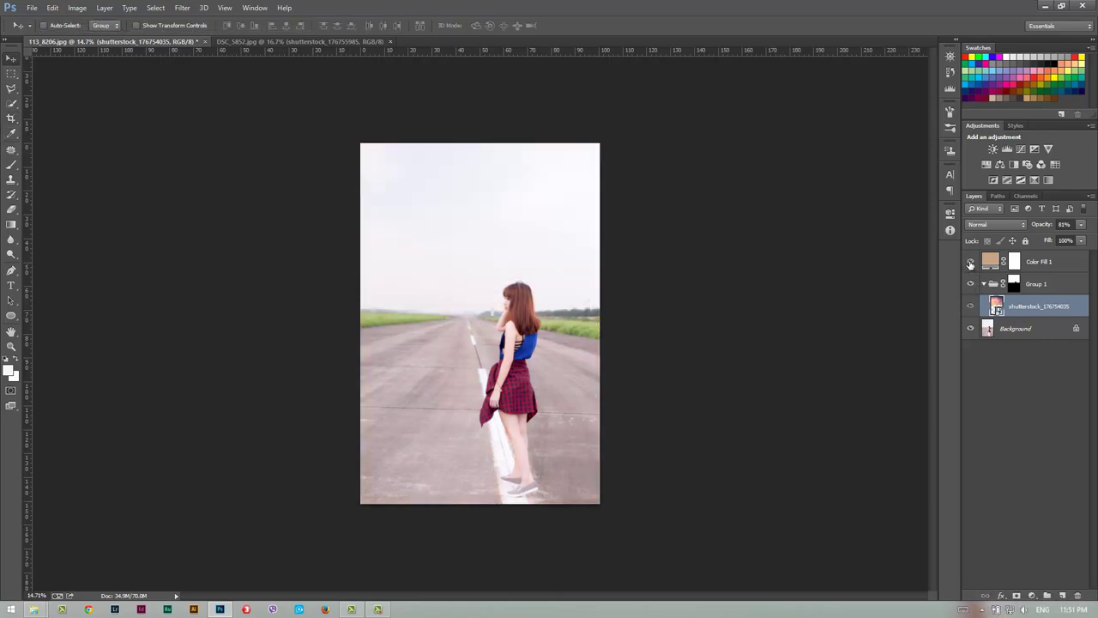
pyautogui.click(971, 284)
pyautogui.click(971, 263)
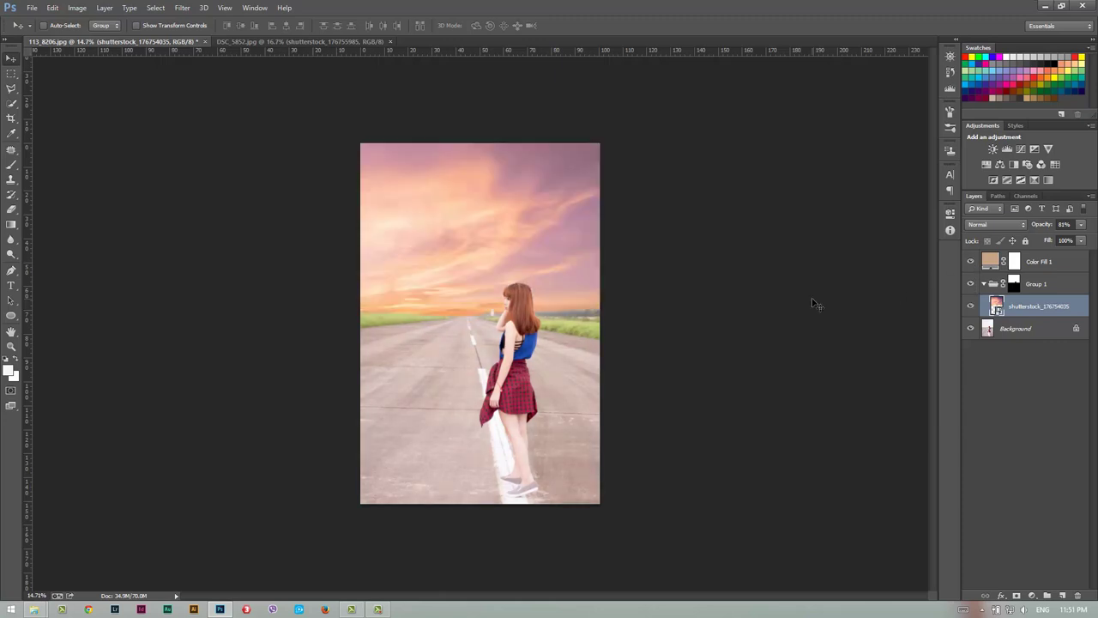